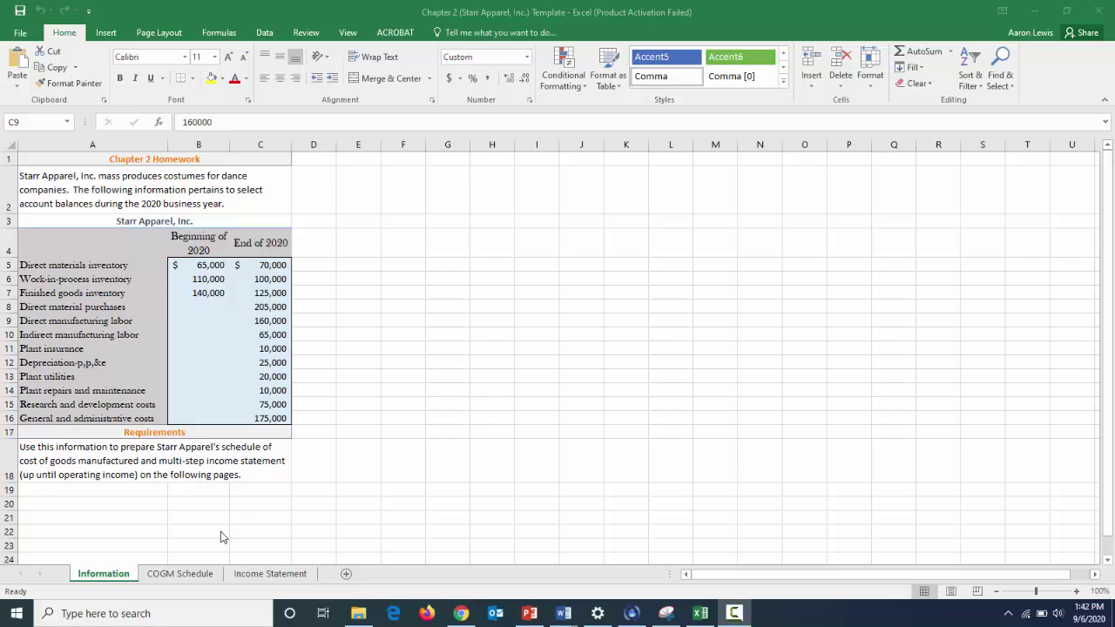
Label cell A6 of the COGM Schedule sheet "Beginning DM inventory, 1-1-20" under direct material costs.
left_click(185, 577)
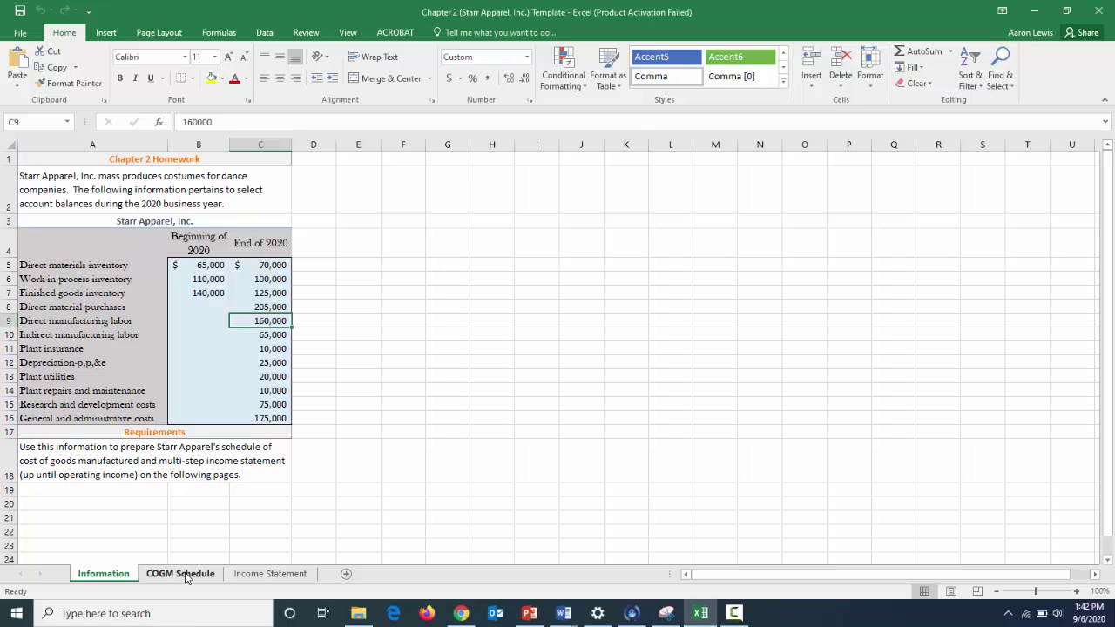
left_click(185, 577)
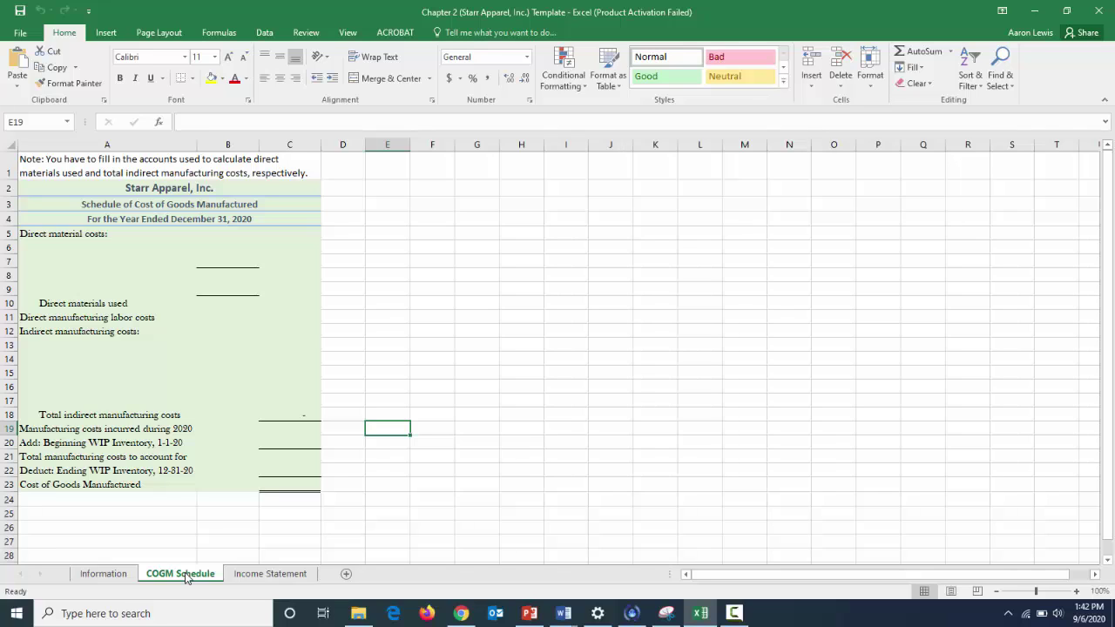
double_click(41, 249)
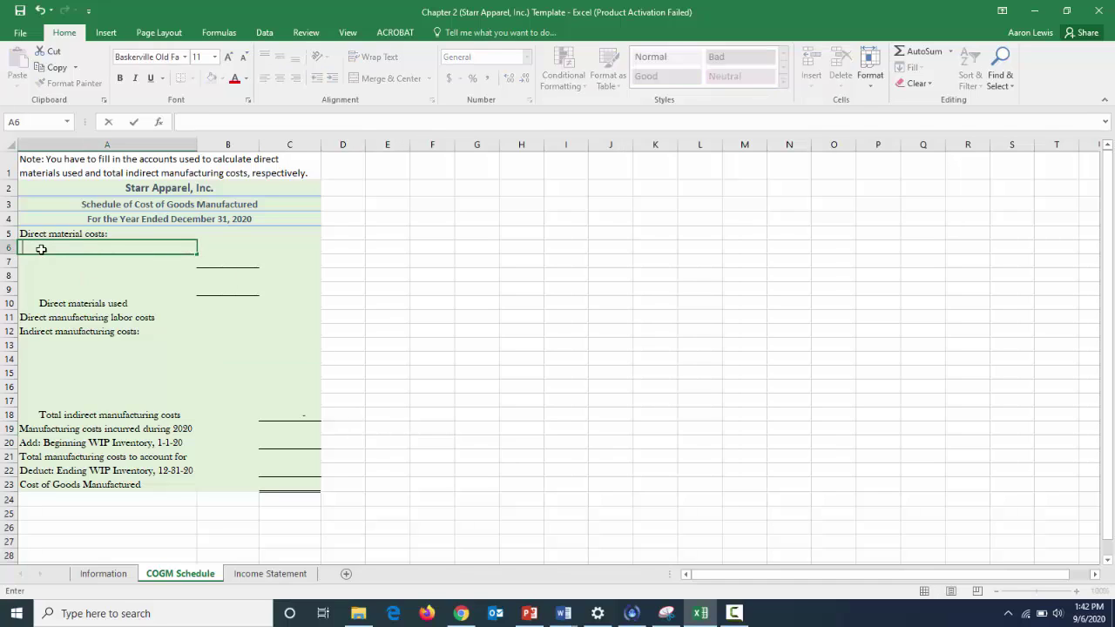
type("Beginning DM ")
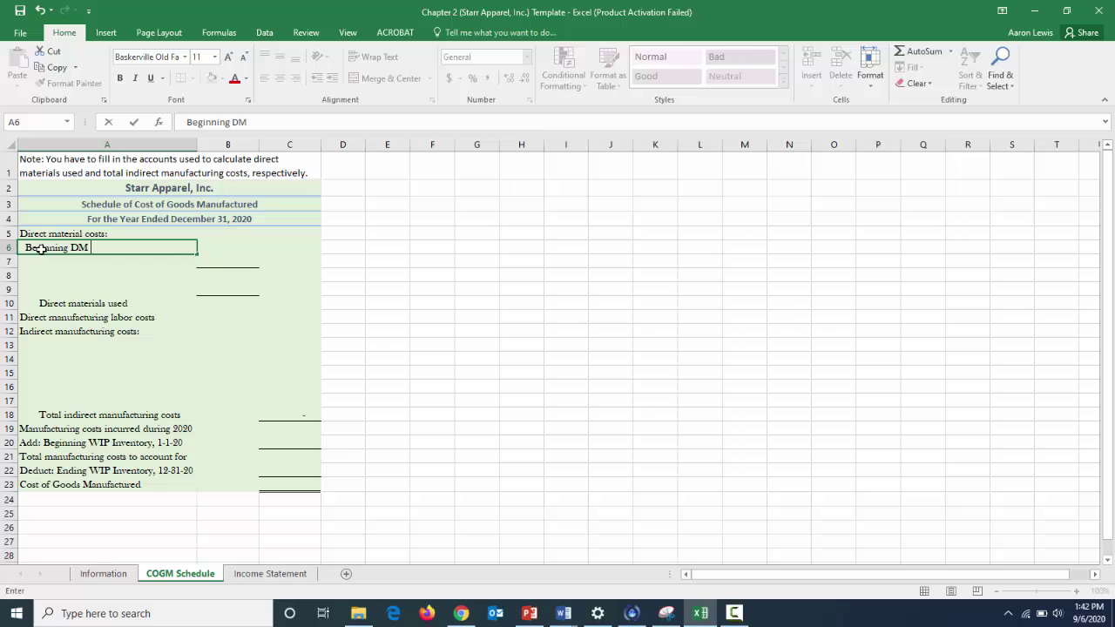
type("inventory, 1-1-20")
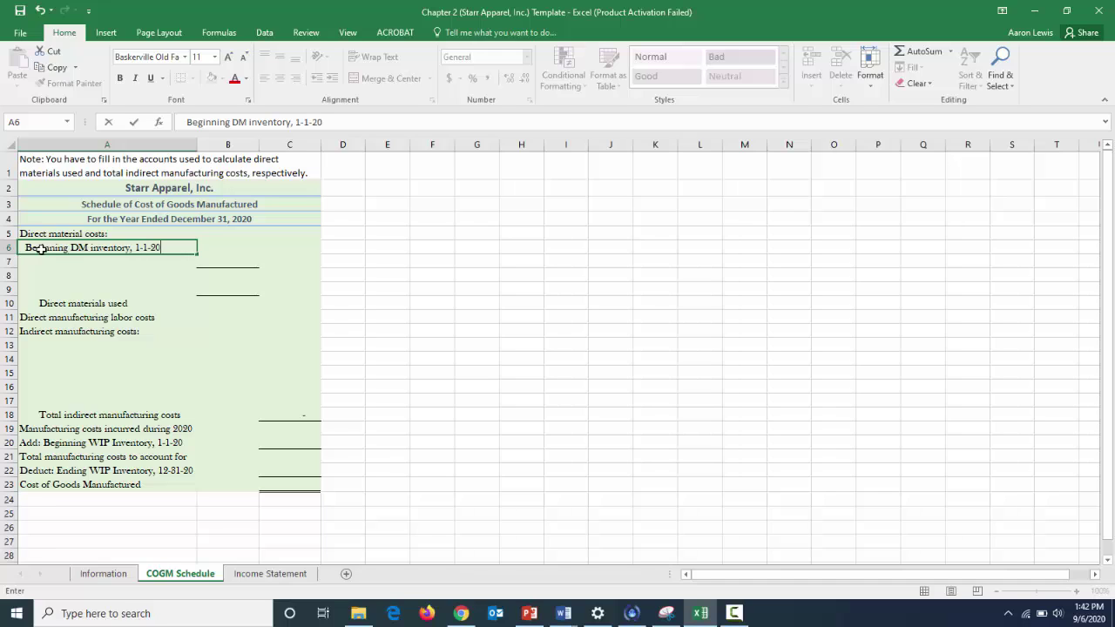
Link cell B6 to the beginning-of-2020 direct materials inventory in cell B5 of the Information sheet.
left_click(217, 245)
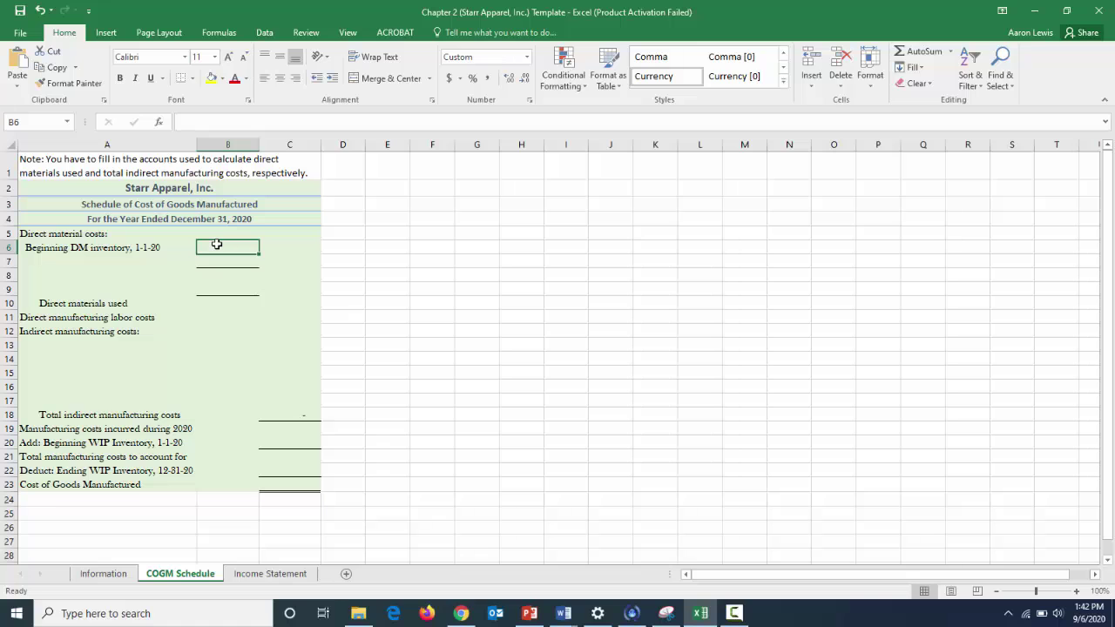
type("=")
left_click(118, 575)
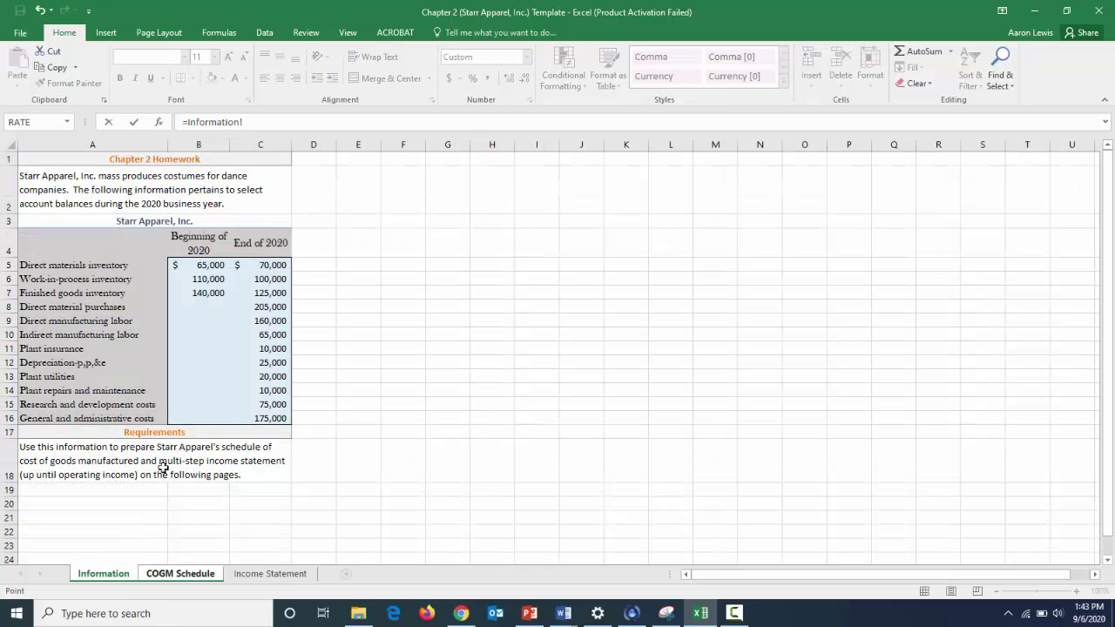
left_click(209, 270)
key("Return")
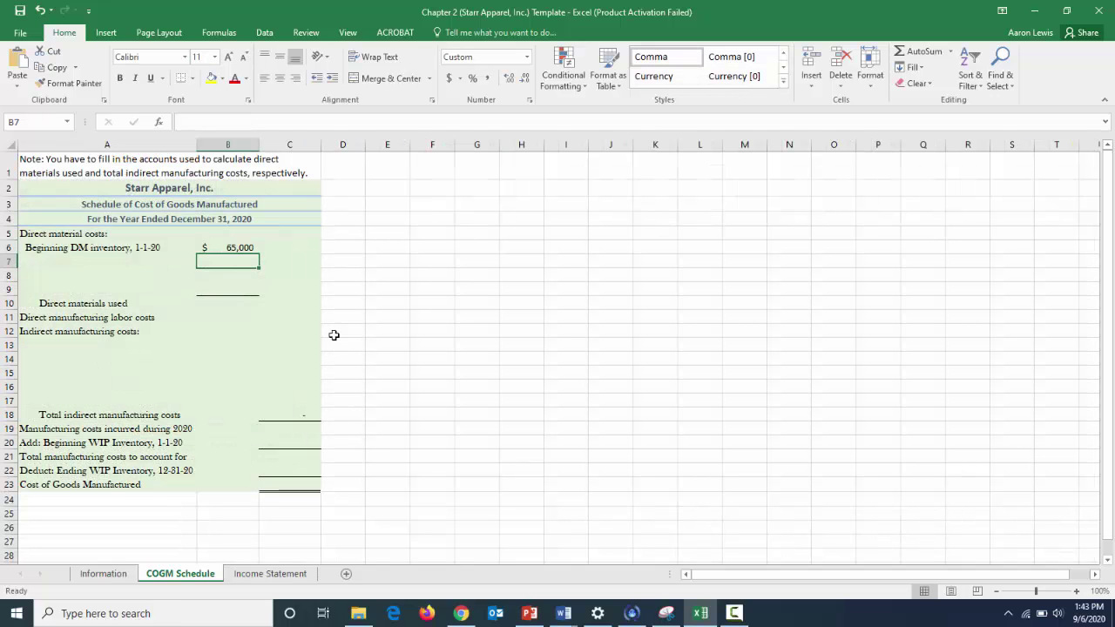
Label A7 "Purchases of direct materials" and link B7 to the direct material purchases in cell C8 of the Information sheet.
left_click(33, 260)
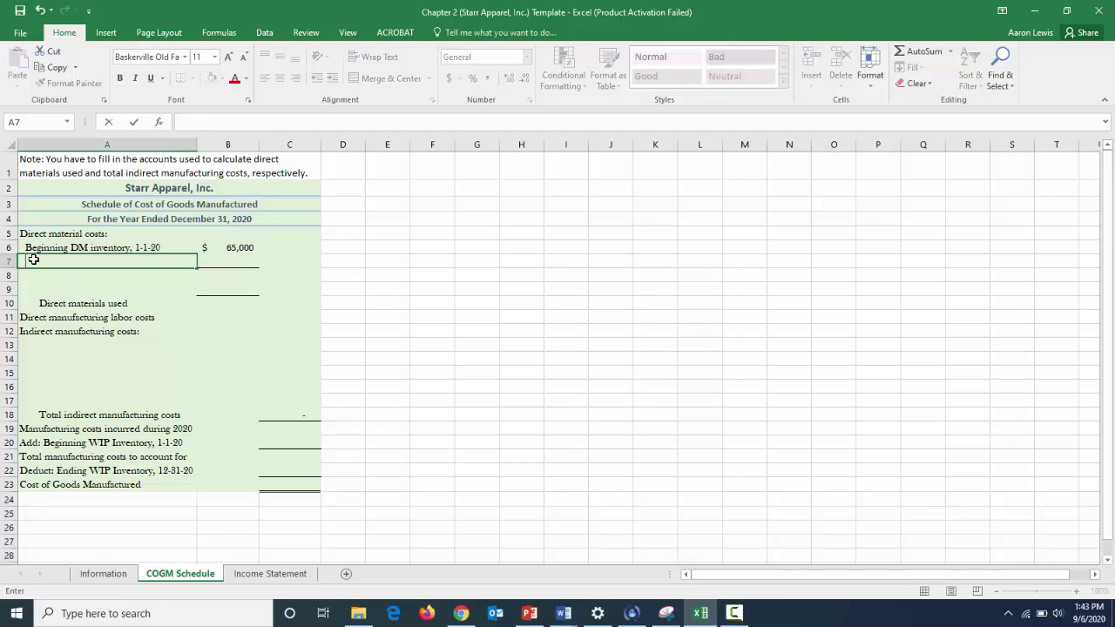
type("Purchases of direct")
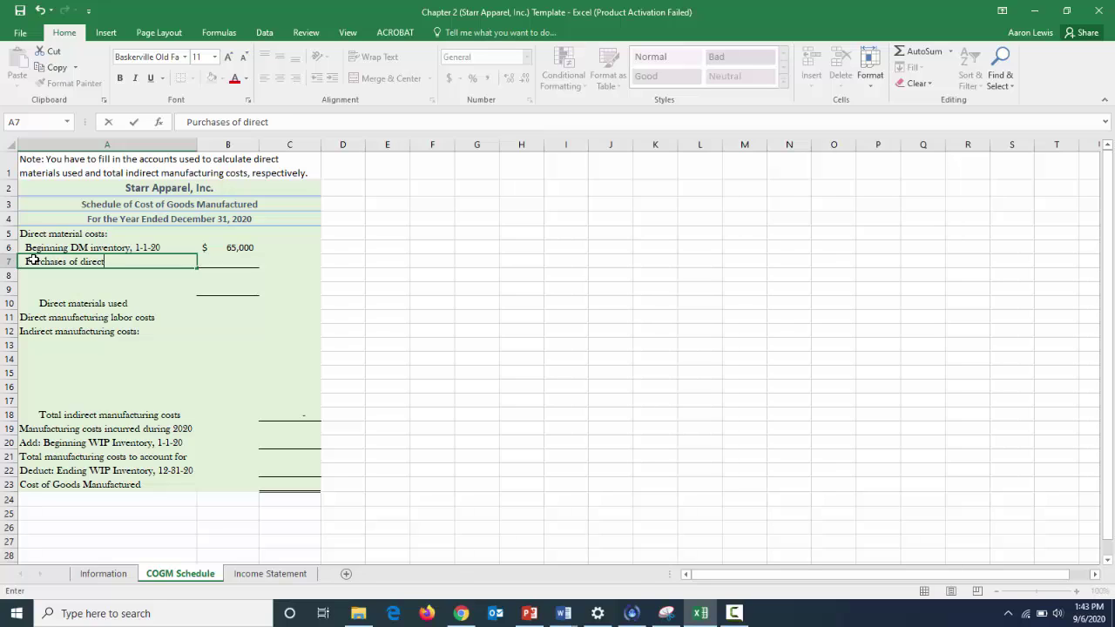
type(" materials")
left_click(223, 259)
type("=")
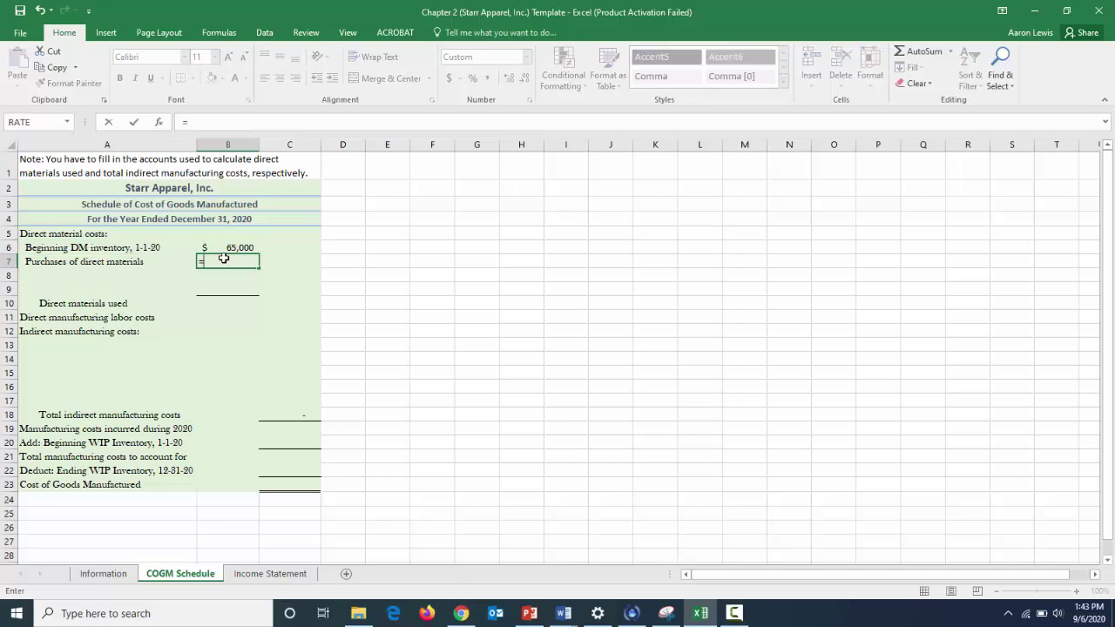
left_click(104, 575)
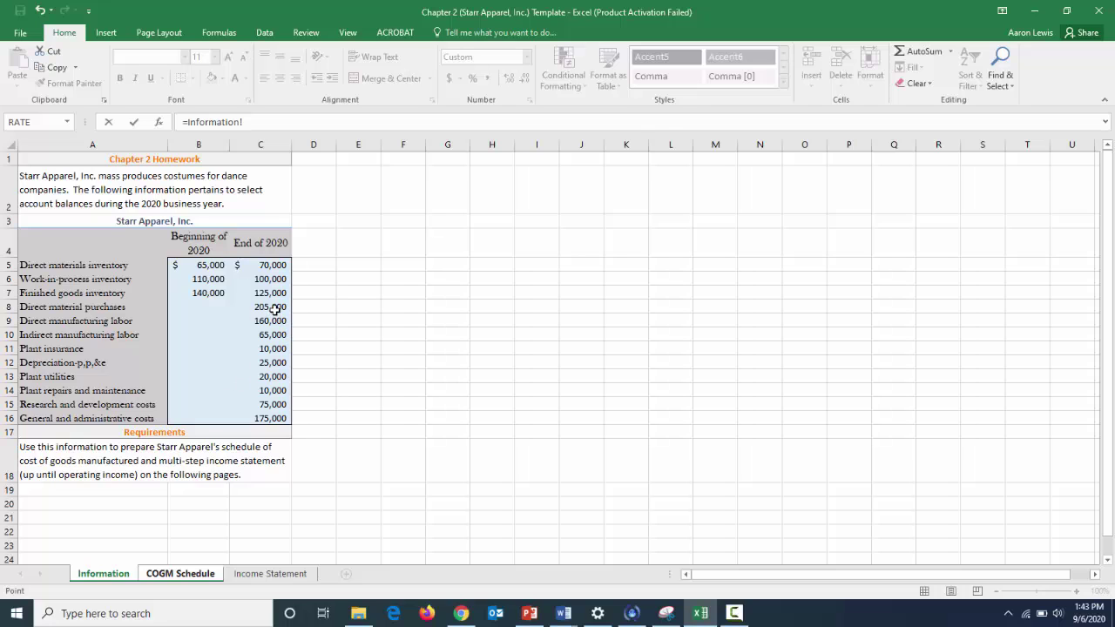
left_click(275, 309)
key("Return")
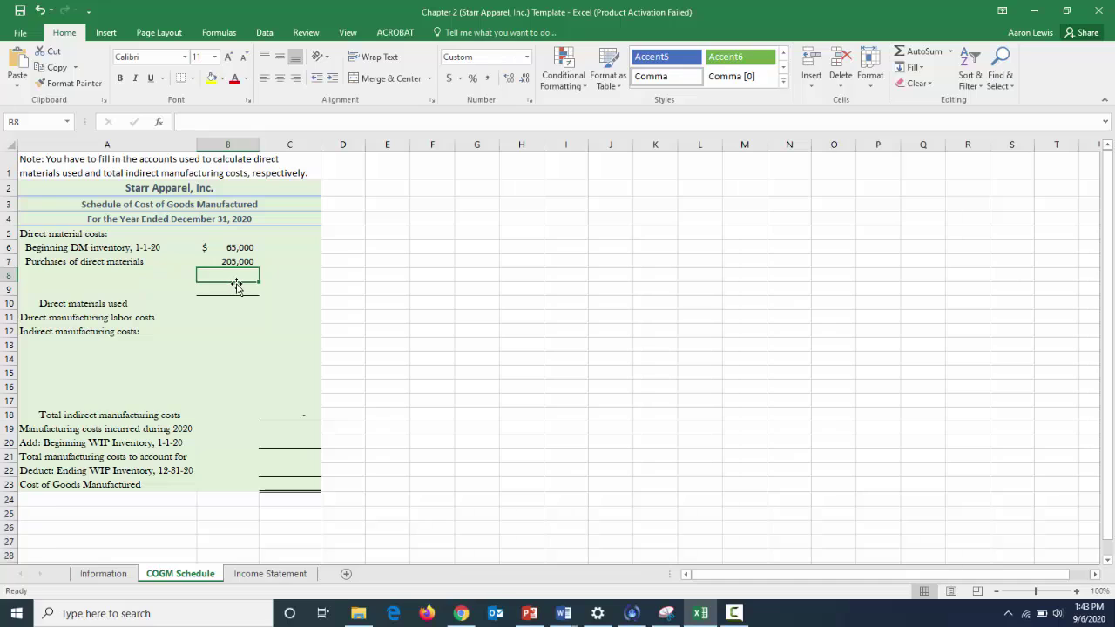
Add beginning DM inventory and direct material purchases in cell B8 with the formula =B6+B7.
type("=")
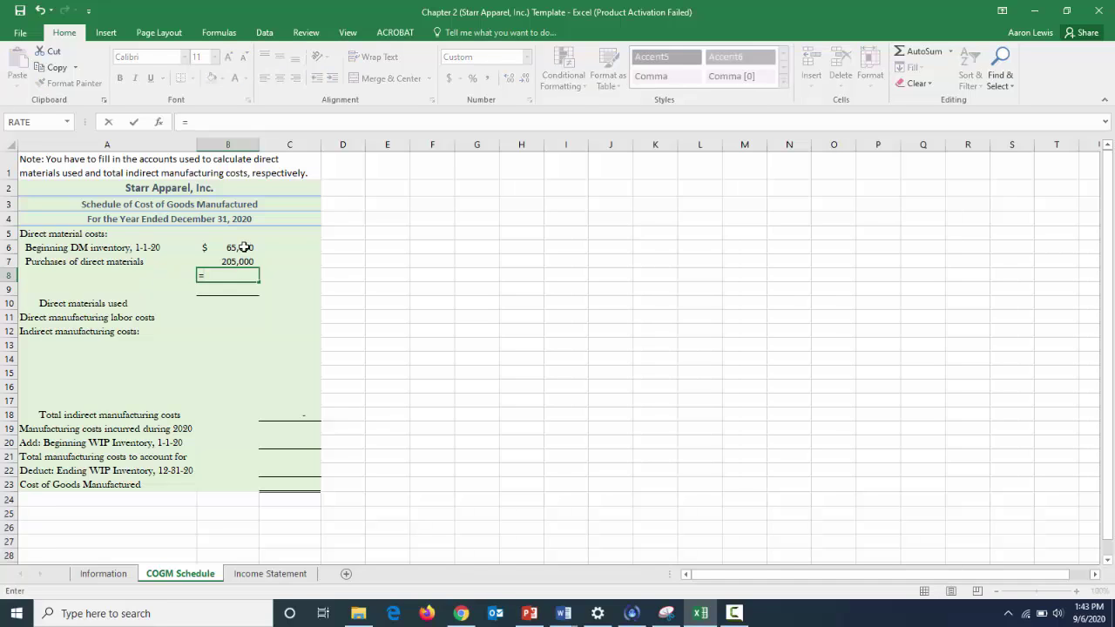
left_click(243, 247)
type("+")
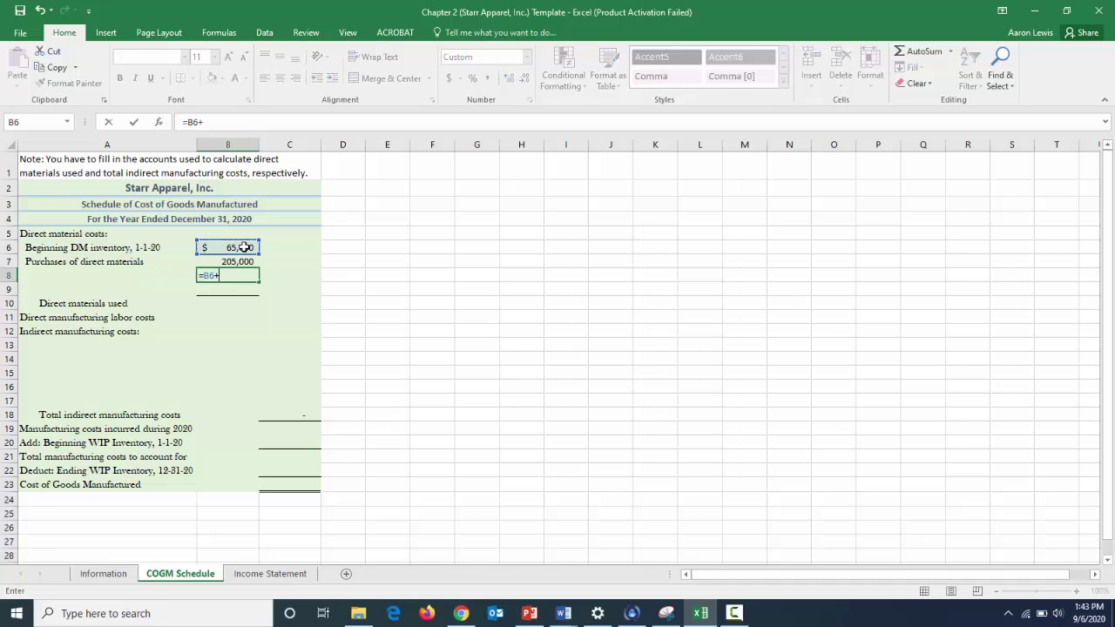
left_click(244, 261)
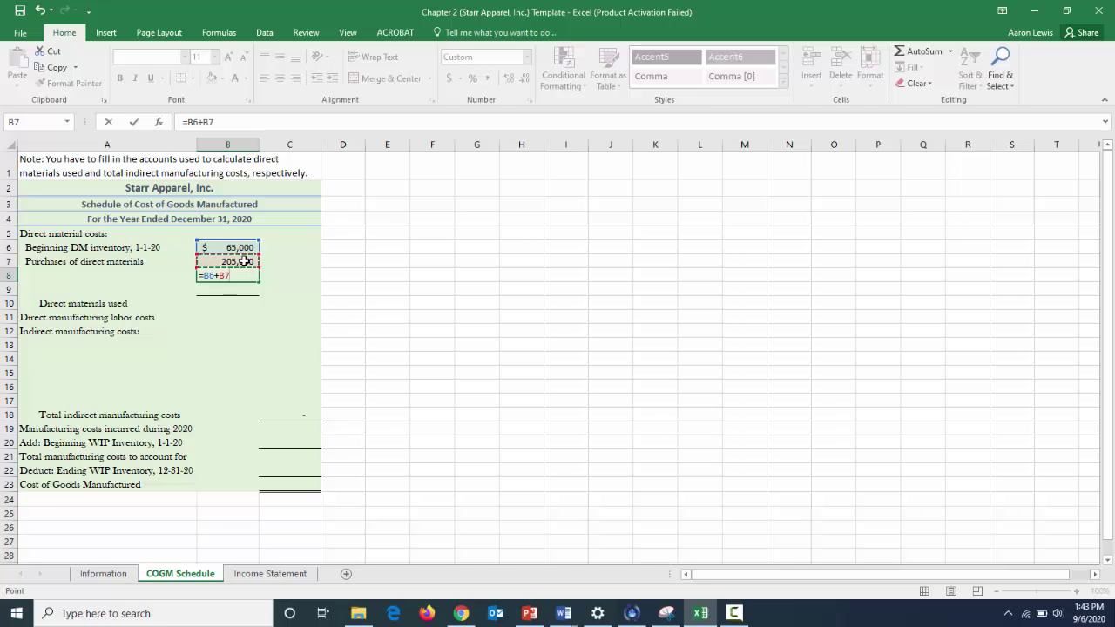
key("Return")
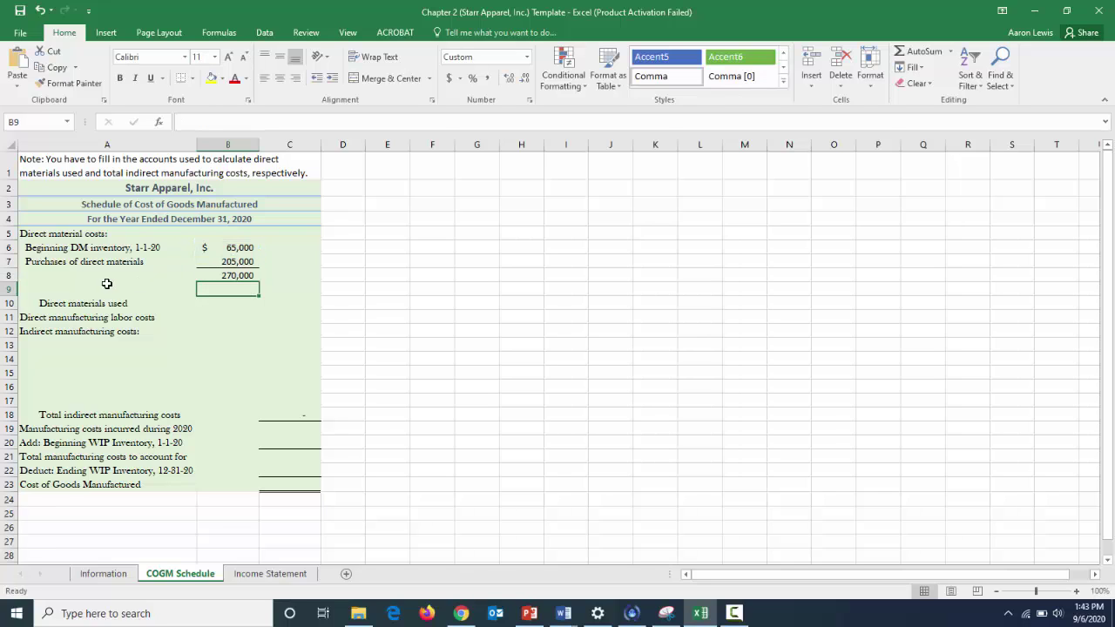
Label the subtotal row in cell A8 "Cost of direct materials available".
left_click(73, 276)
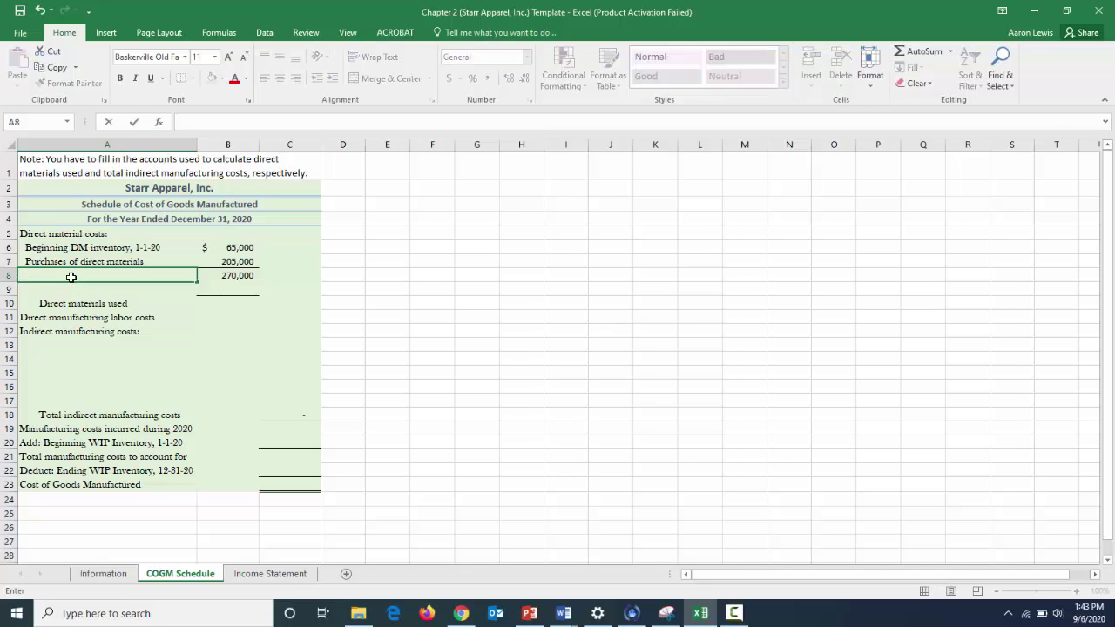
type("Cost of direct materials av")
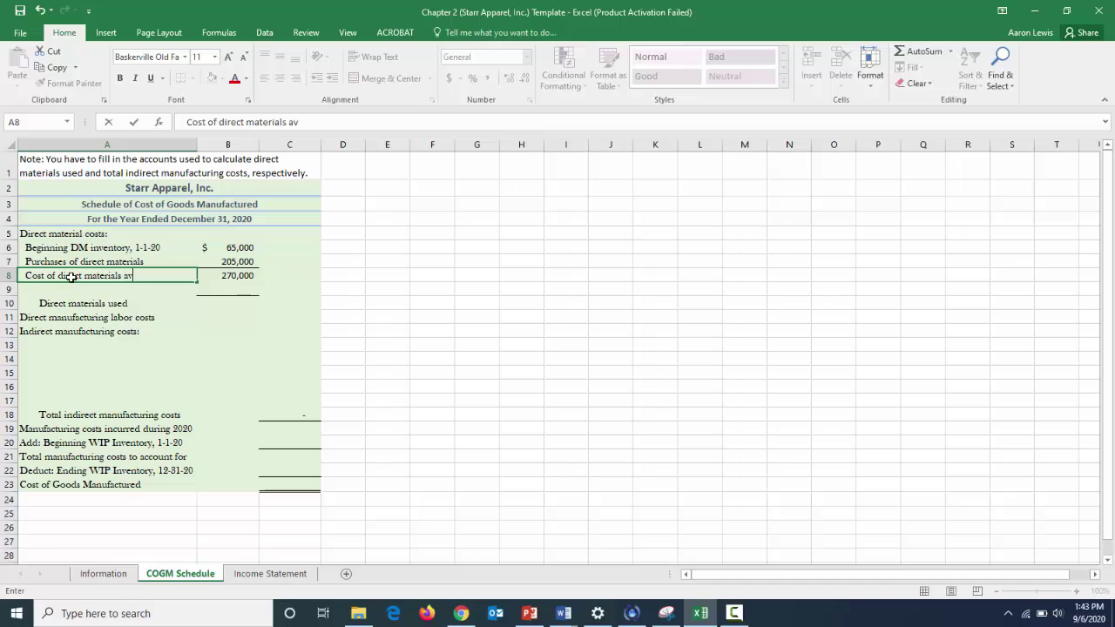
type("ailable")
left_click(122, 302)
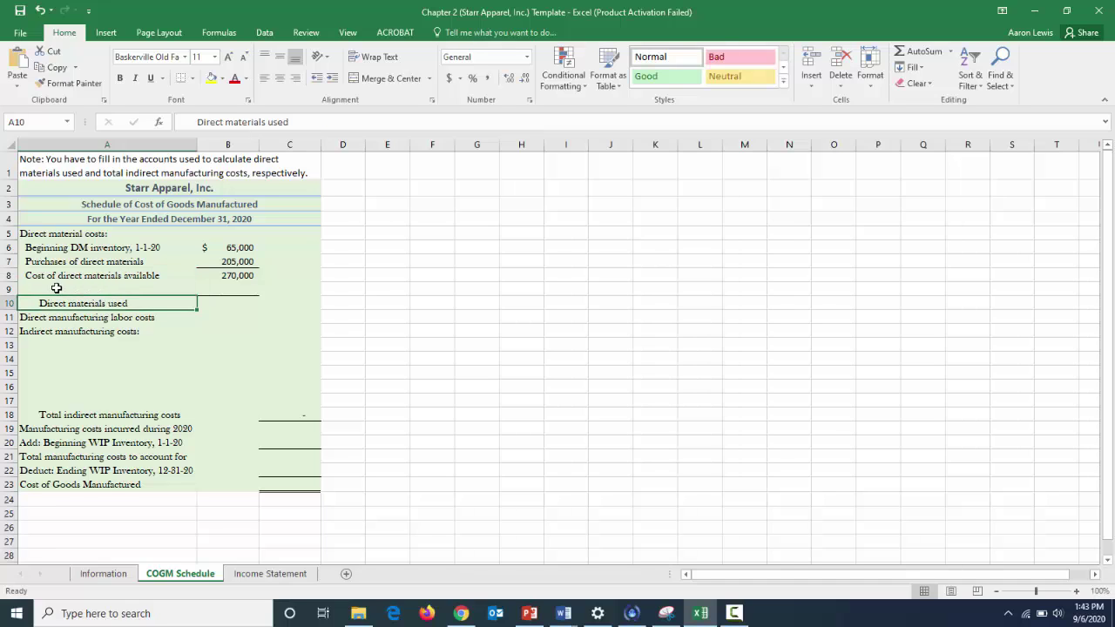
Label A9 "Ending DM inventory, 12-31-20" and link B9 to the end-of-2020 direct materials inventory in Information cell C5.
left_click(56, 288)
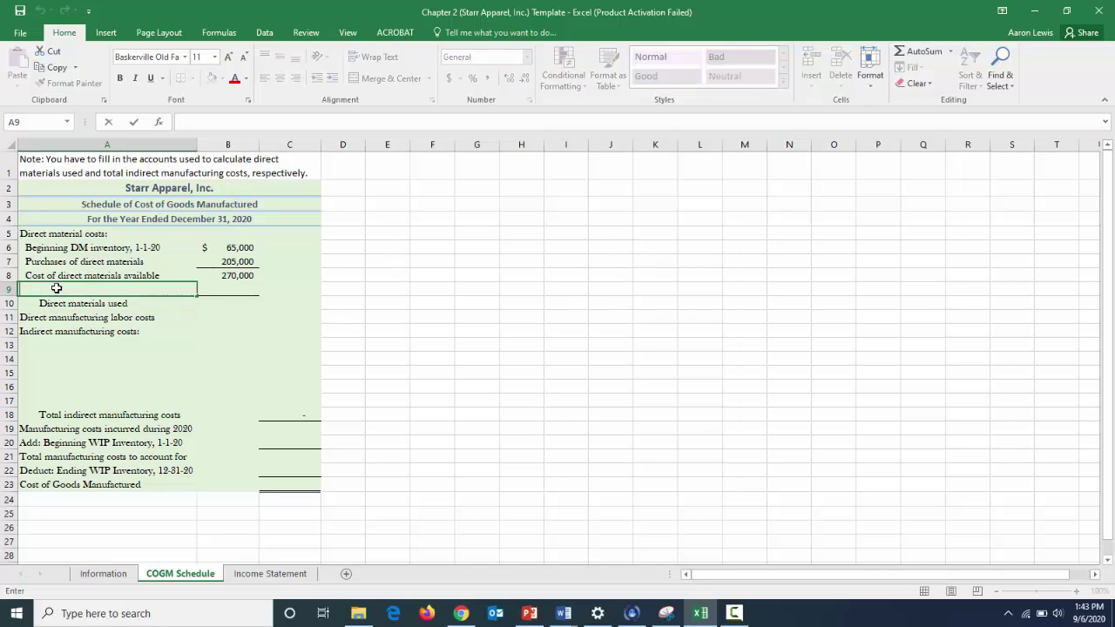
type("Ending DM inven")
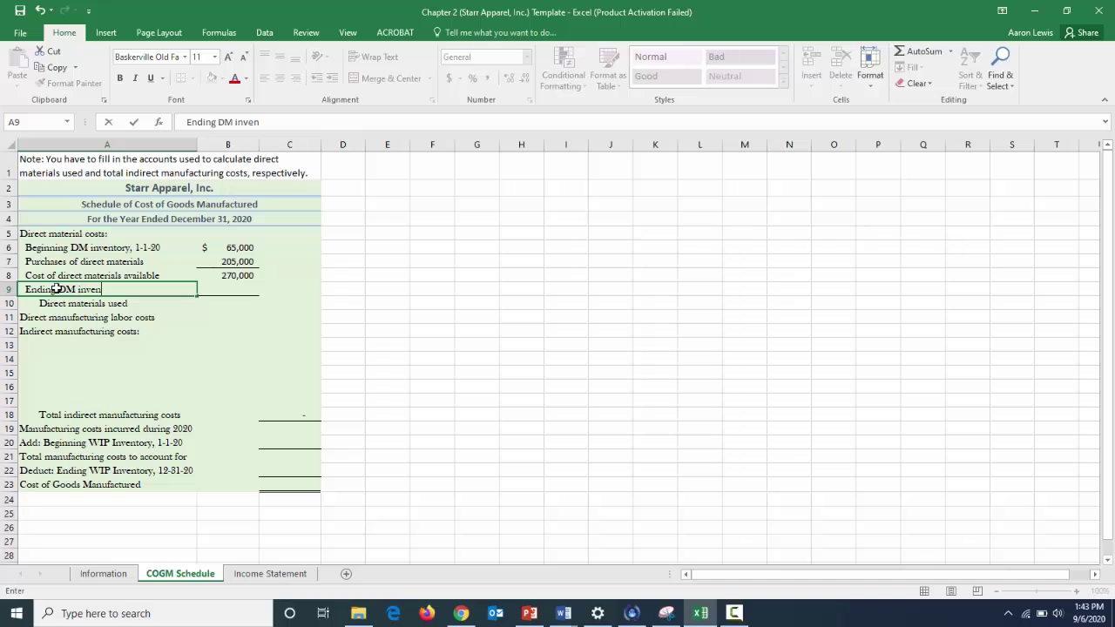
type("tory, 12-31-20")
left_click(228, 290)
type("=")
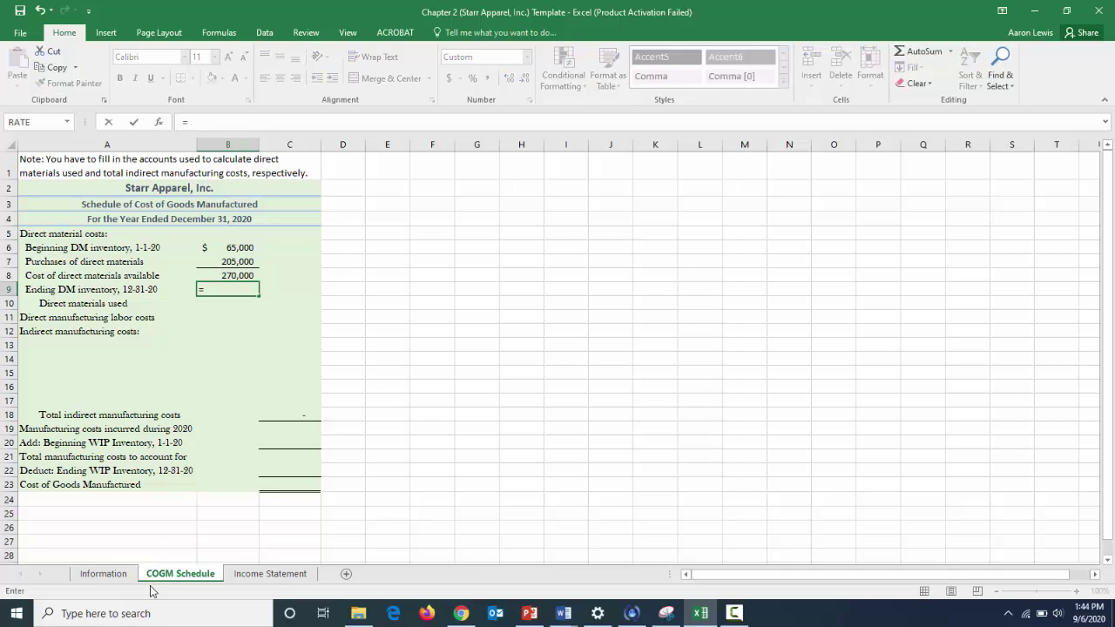
left_click(102, 574)
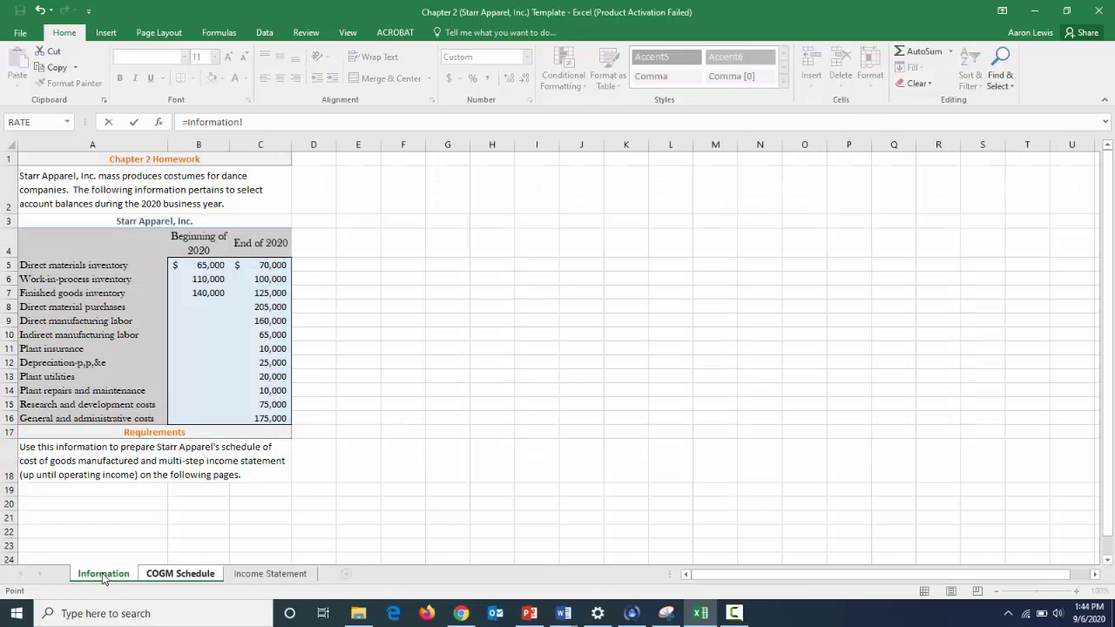
left_click(267, 267)
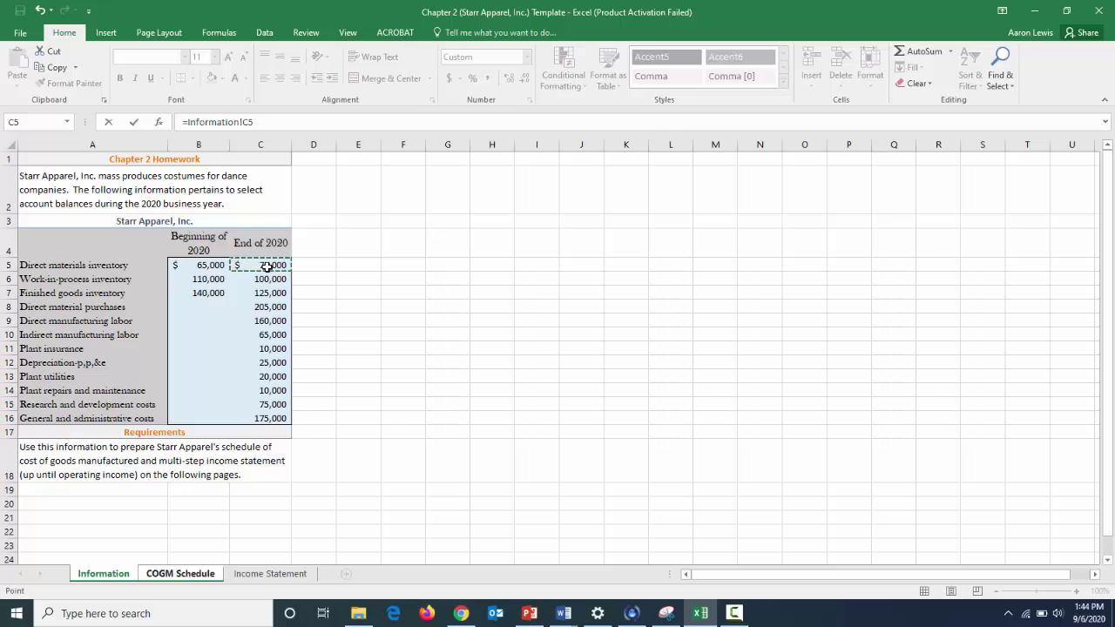
key("Return")
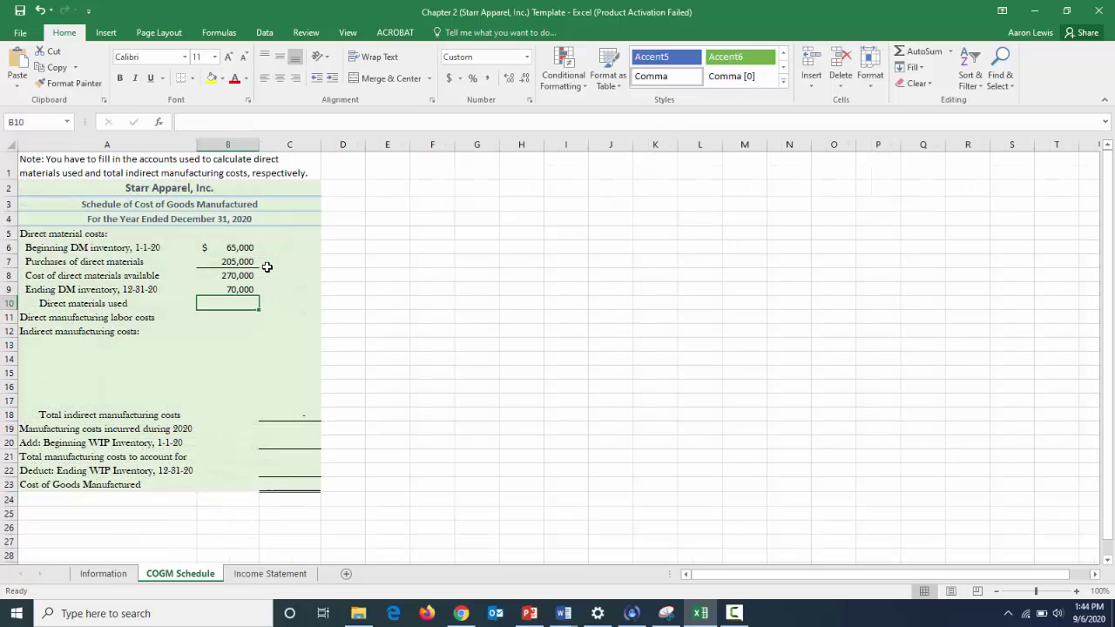
Calculate direct materials used in cell C10 by subtracting ending DM inventory from materials available with =B8-B9.
left_click(301, 302)
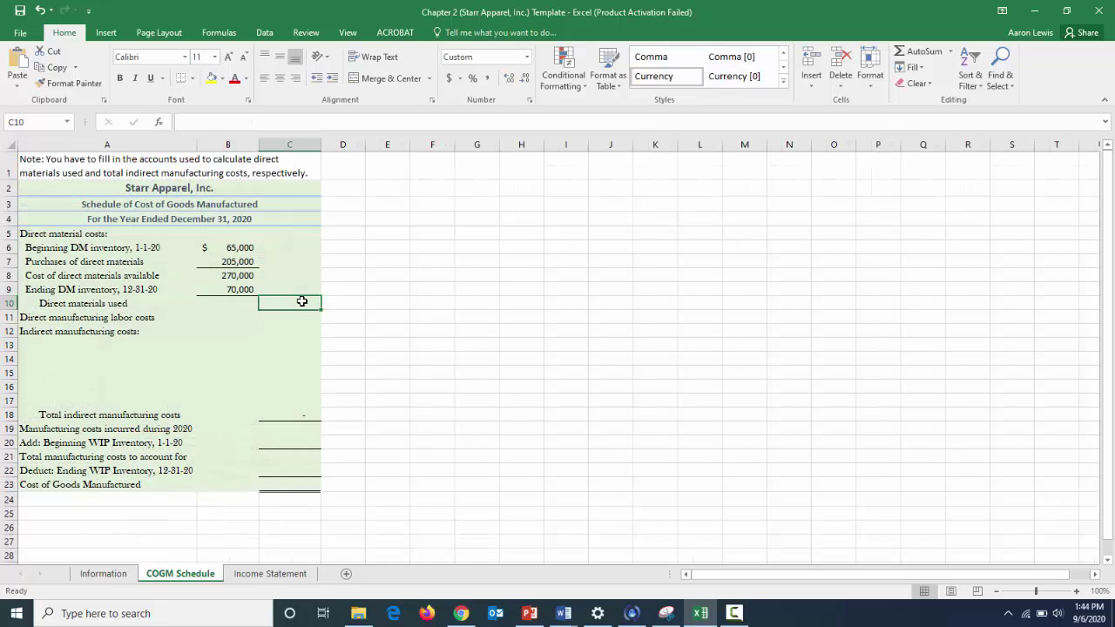
type("=")
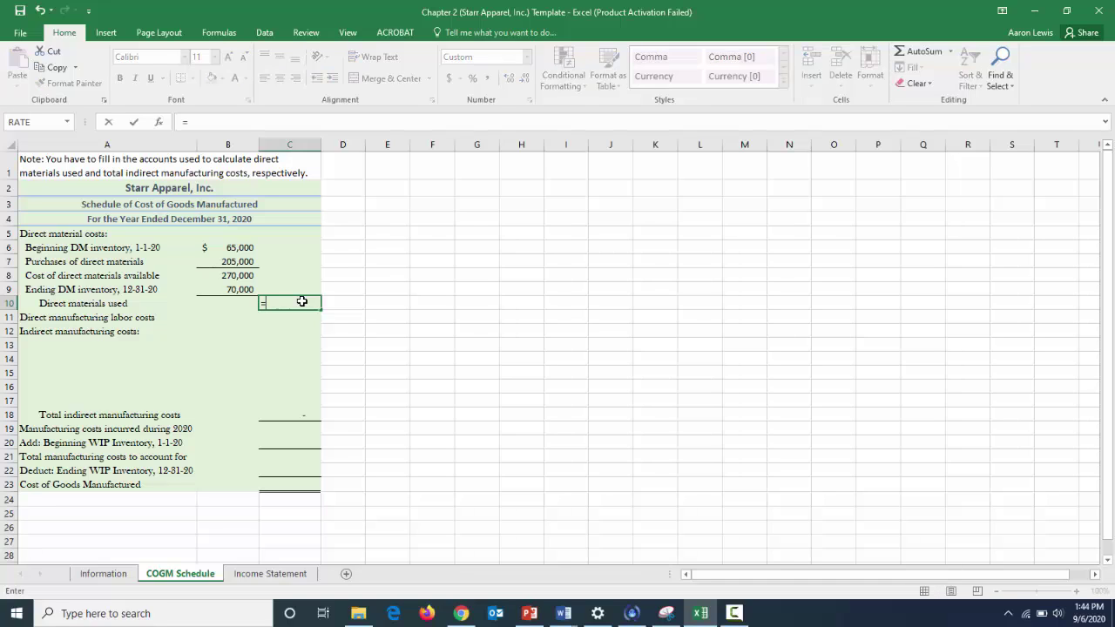
left_click(246, 277)
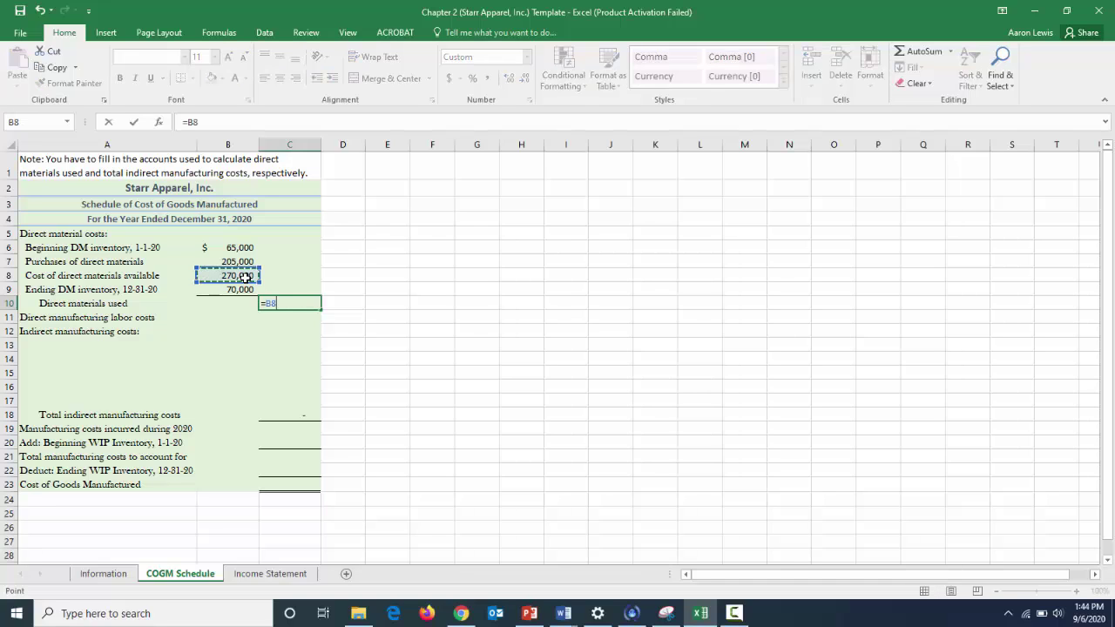
type("-")
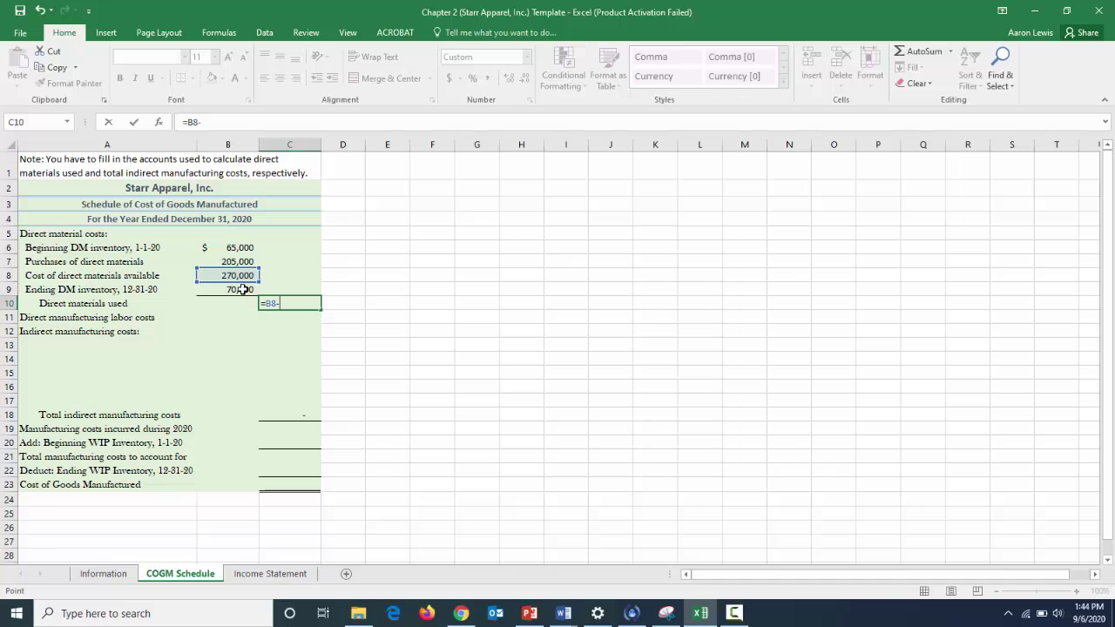
left_click(246, 289)
key("Return")
left_click(468, 359)
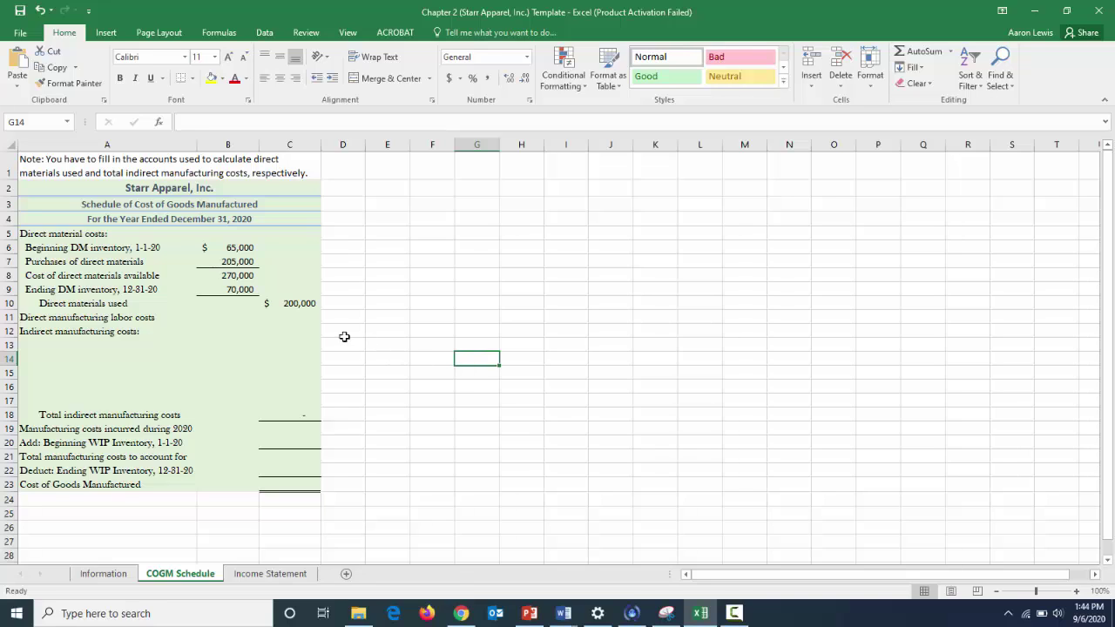
Link the direct manufacturing labor costs in cell C11 to cell C9 of the Information sheet.
left_click(294, 319)
type("=")
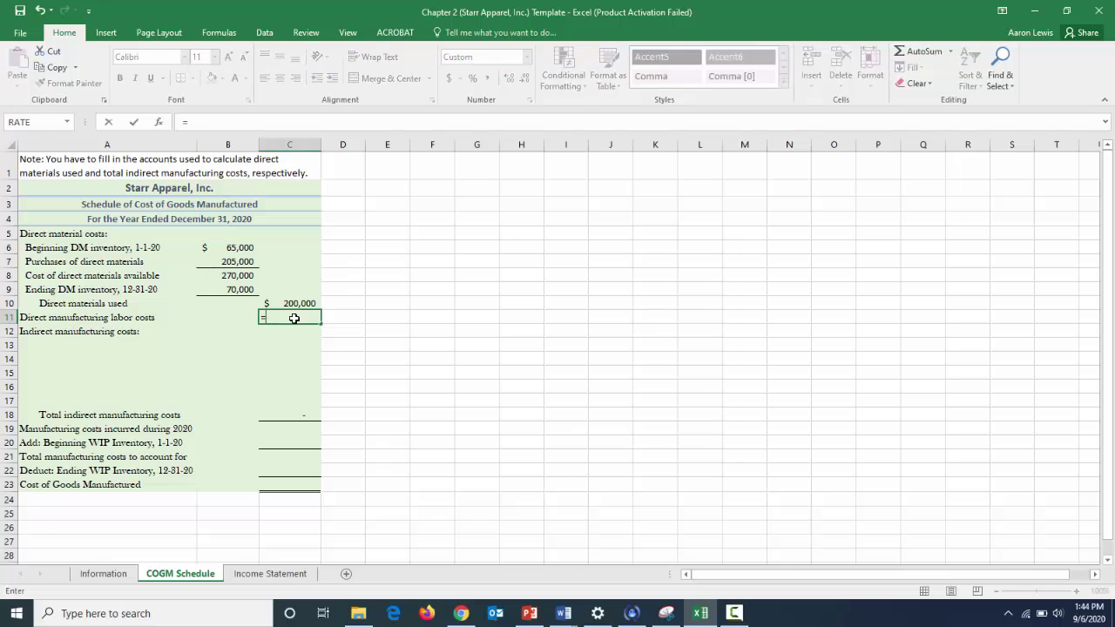
left_click(114, 574)
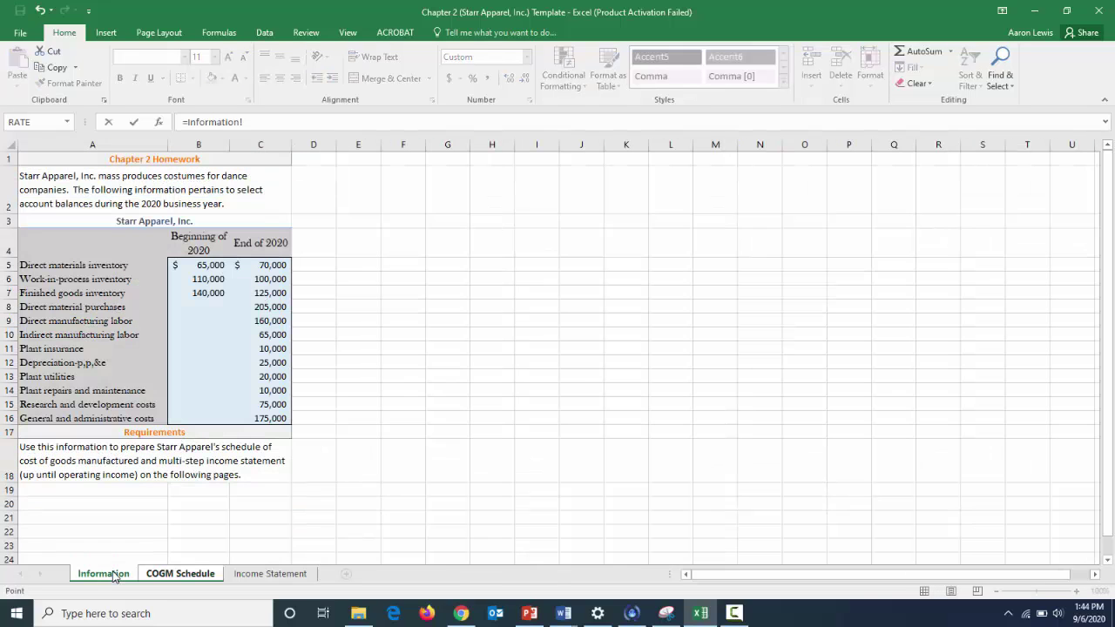
left_click(275, 321)
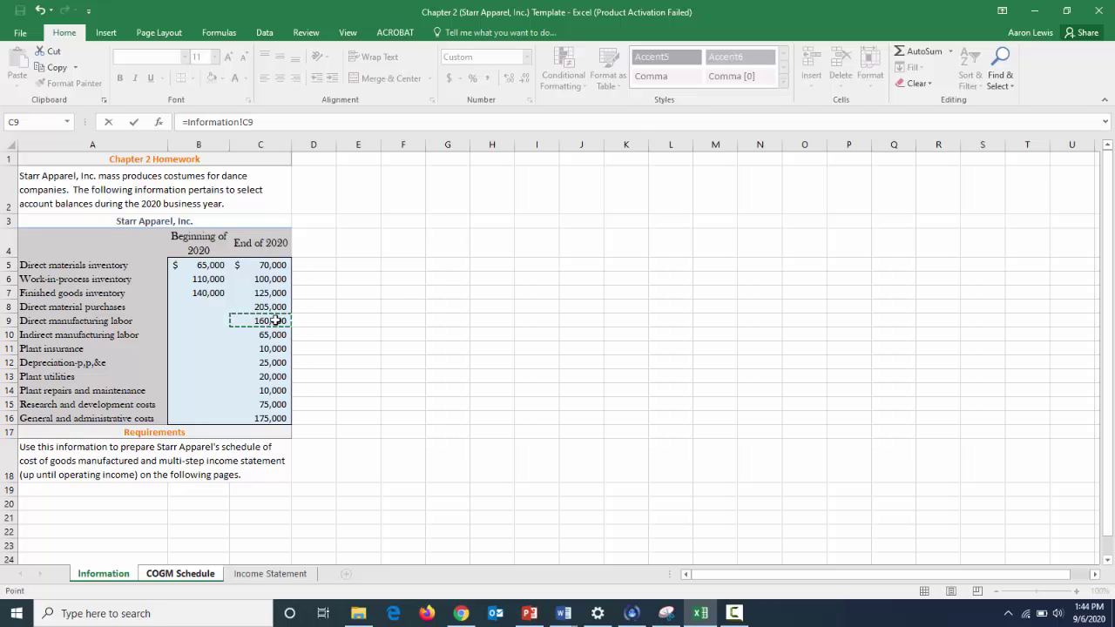
key("Return")
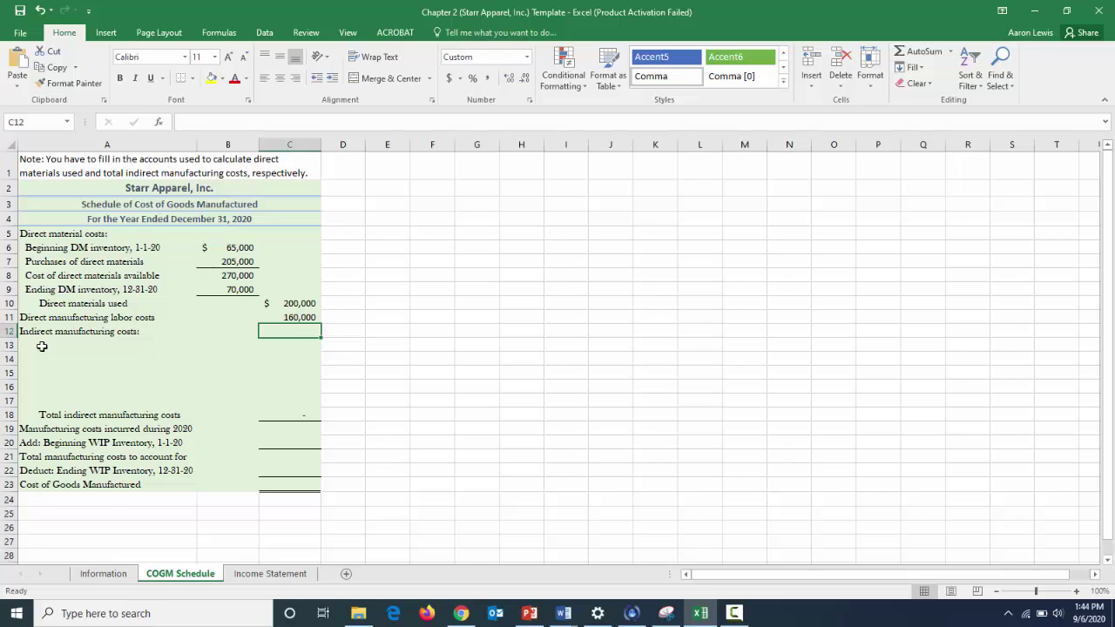
Examine the accounts in rows 10 to 15 of the Information sheet to decide which are indirect manufacturing costs.
left_click(103, 573)
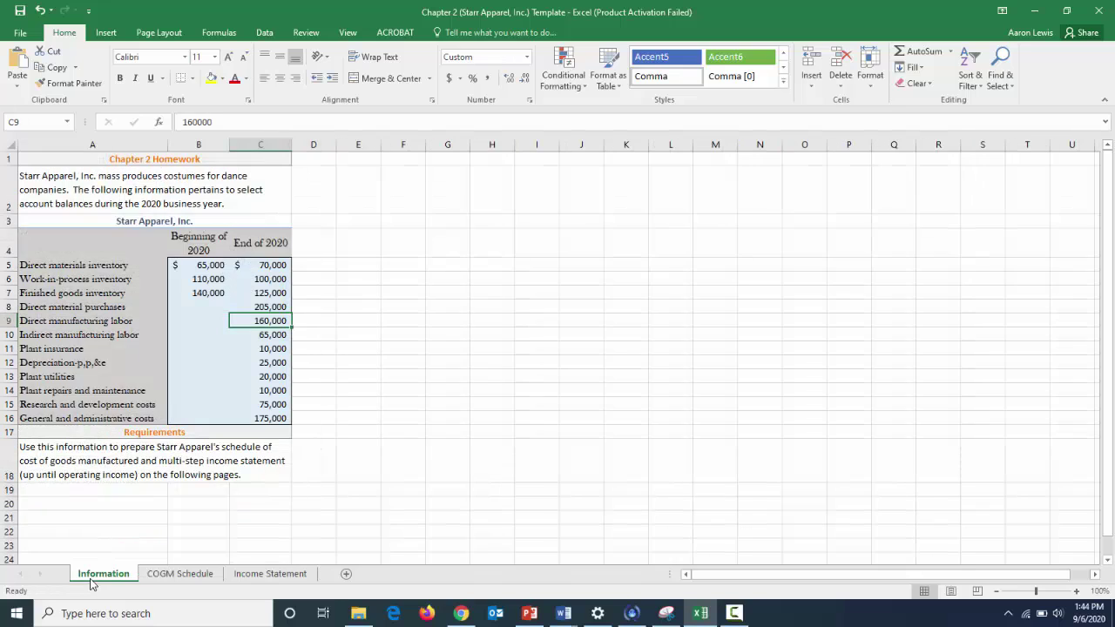
left_click(96, 336)
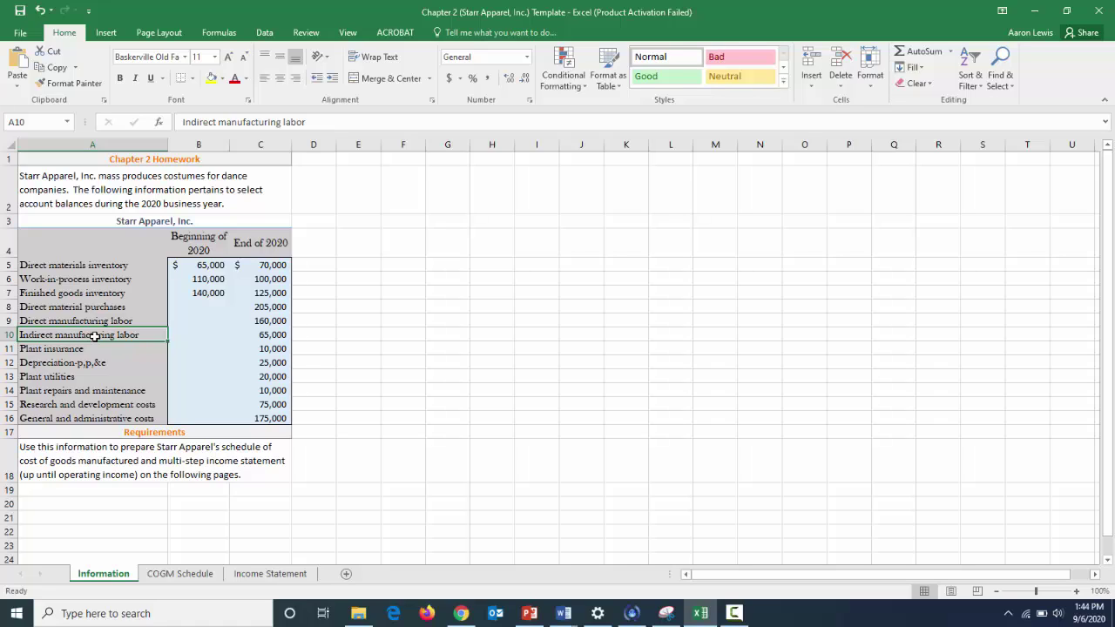
left_click(78, 350)
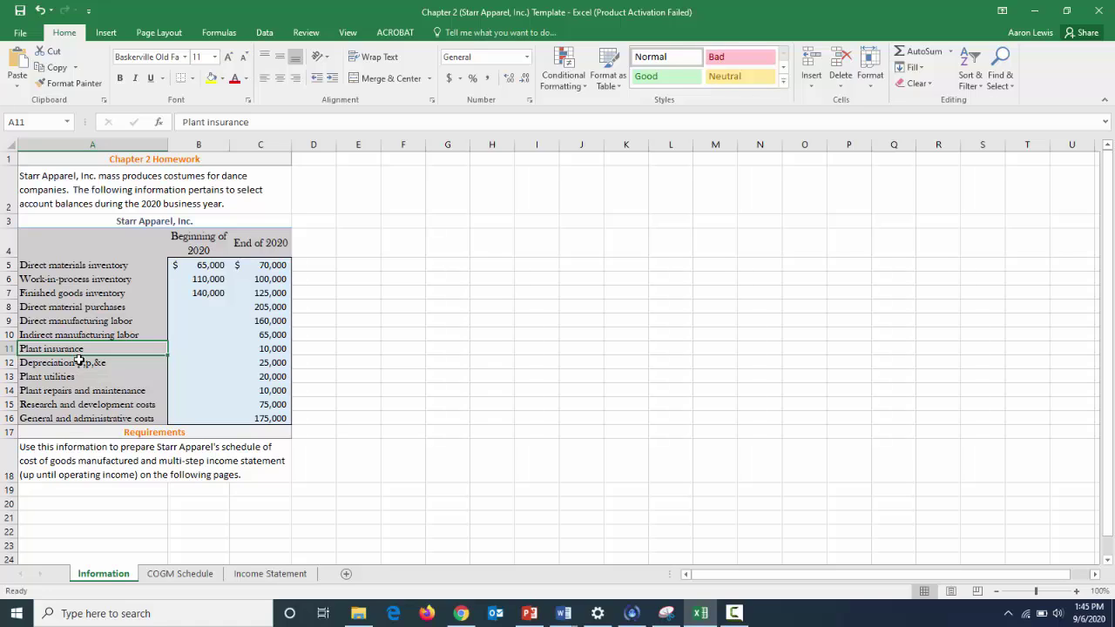
left_click(79, 363)
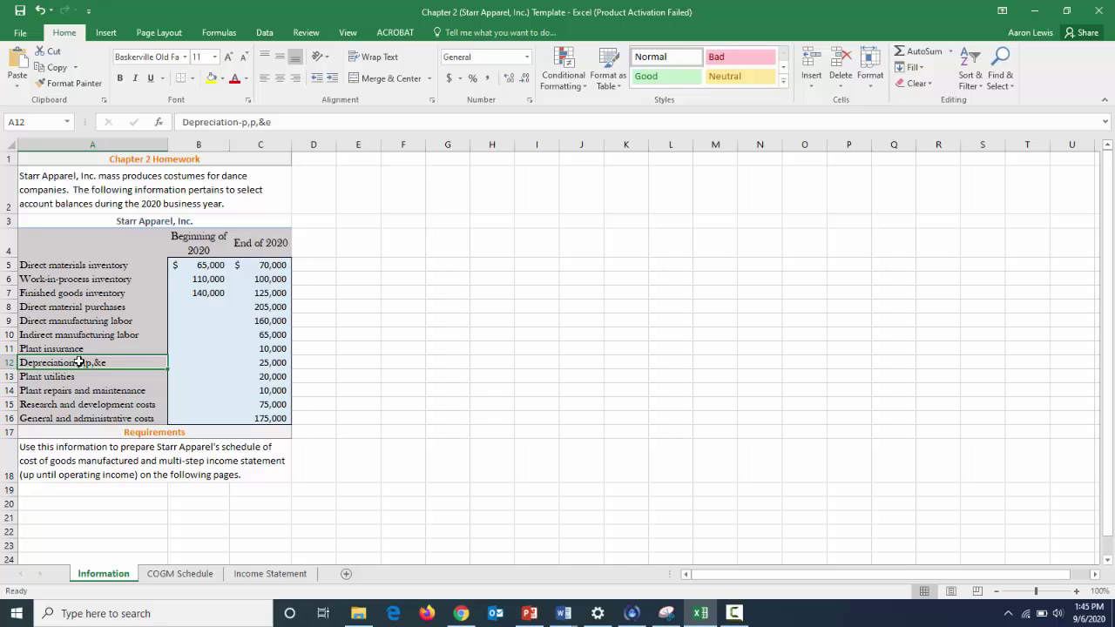
left_click(63, 377)
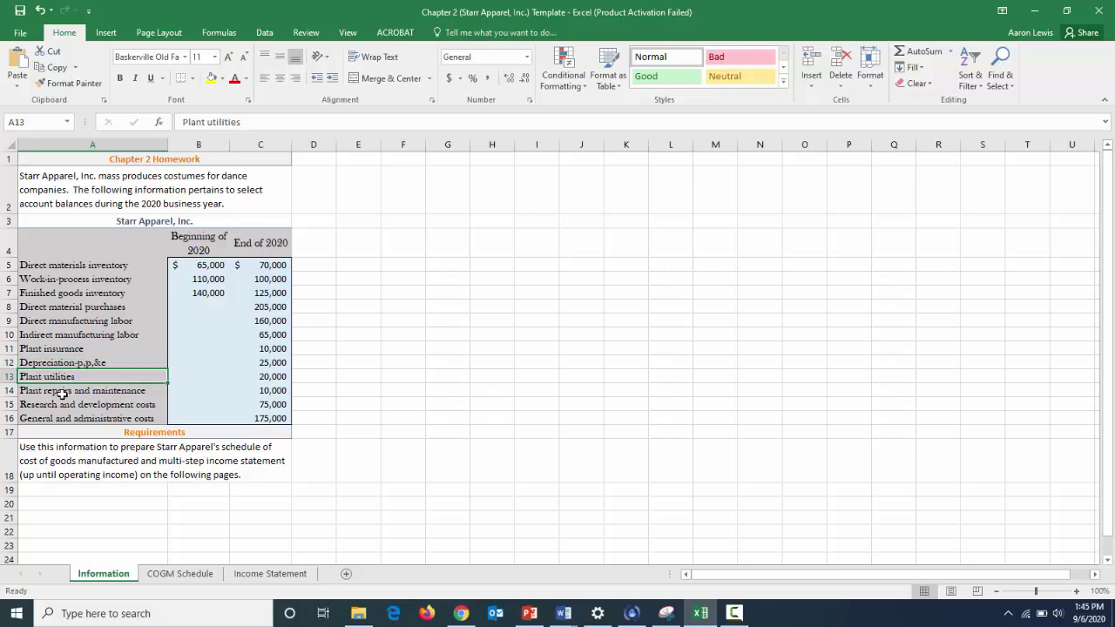
left_click(63, 394)
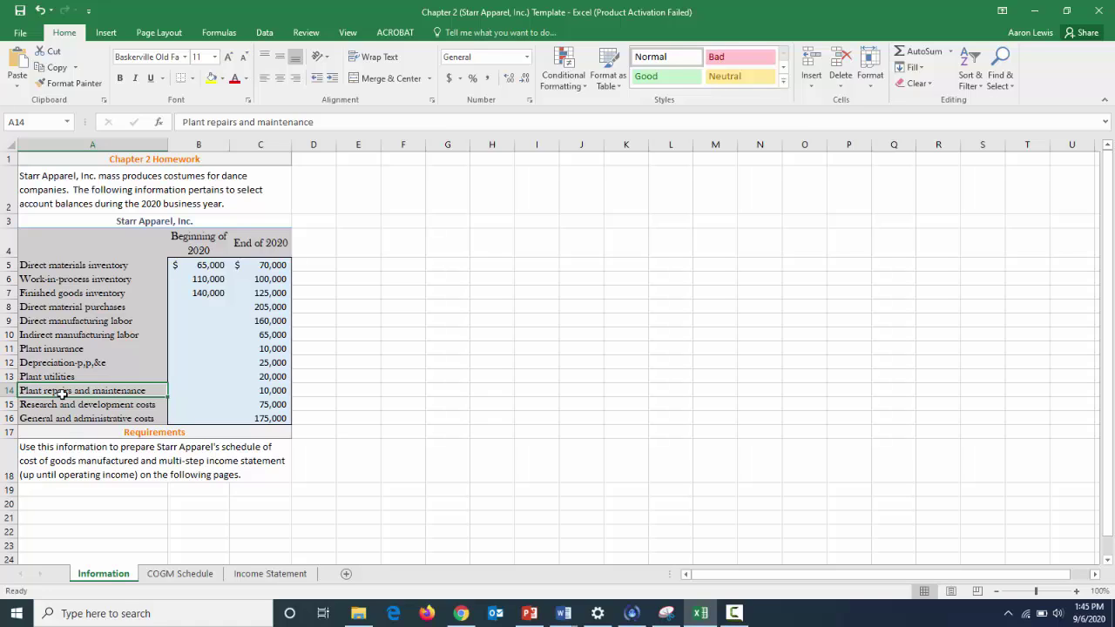
left_click(63, 404)
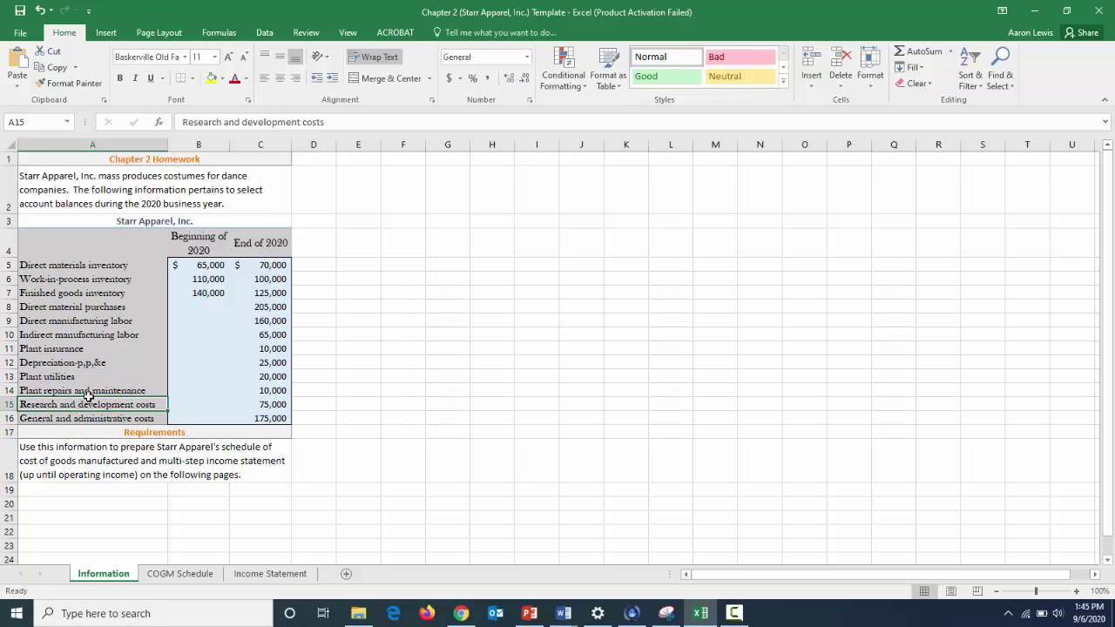
On the COGM Schedule, label A13 "Indirect manufacturing labor" and link B13 to cell C10 of the Information sheet.
left_click(178, 576)
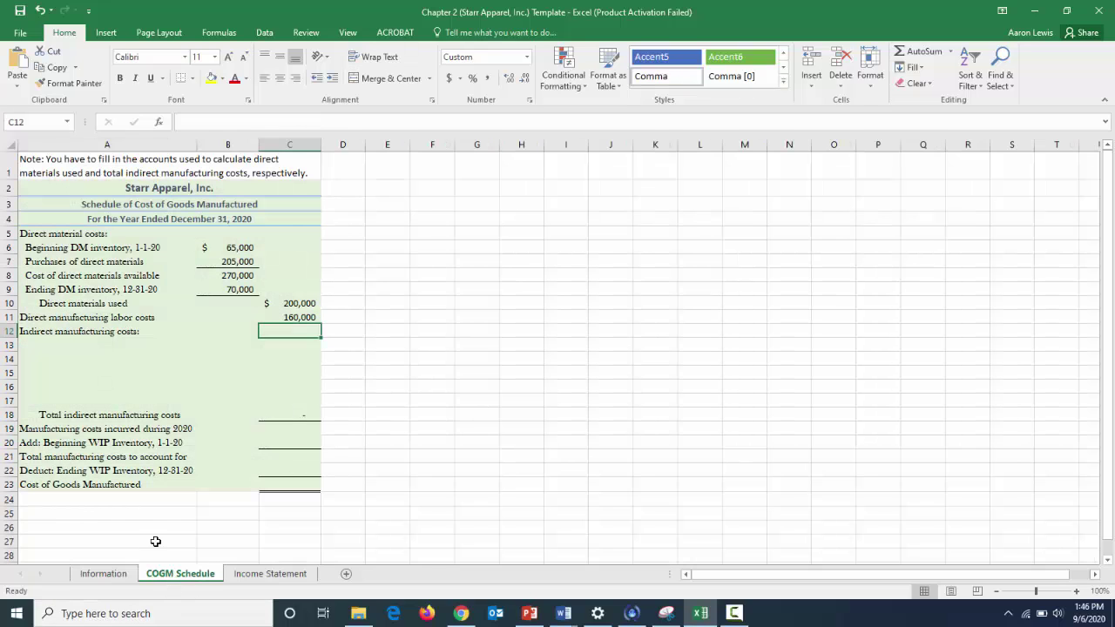
left_click(41, 345)
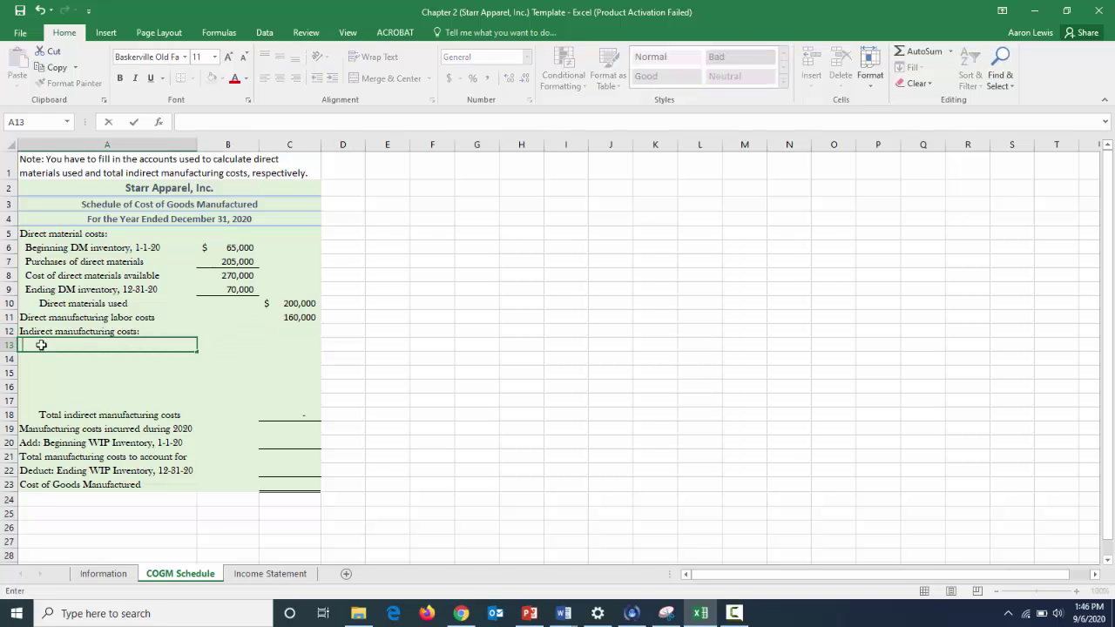
type("Indirect manufacturing labor")
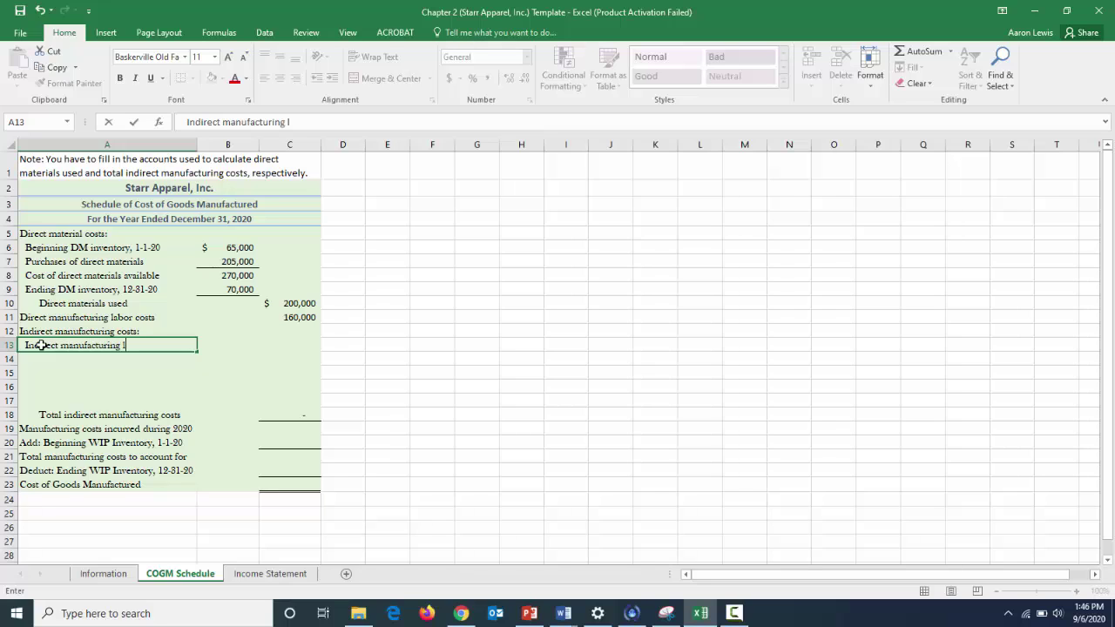
left_click(235, 346)
type("=")
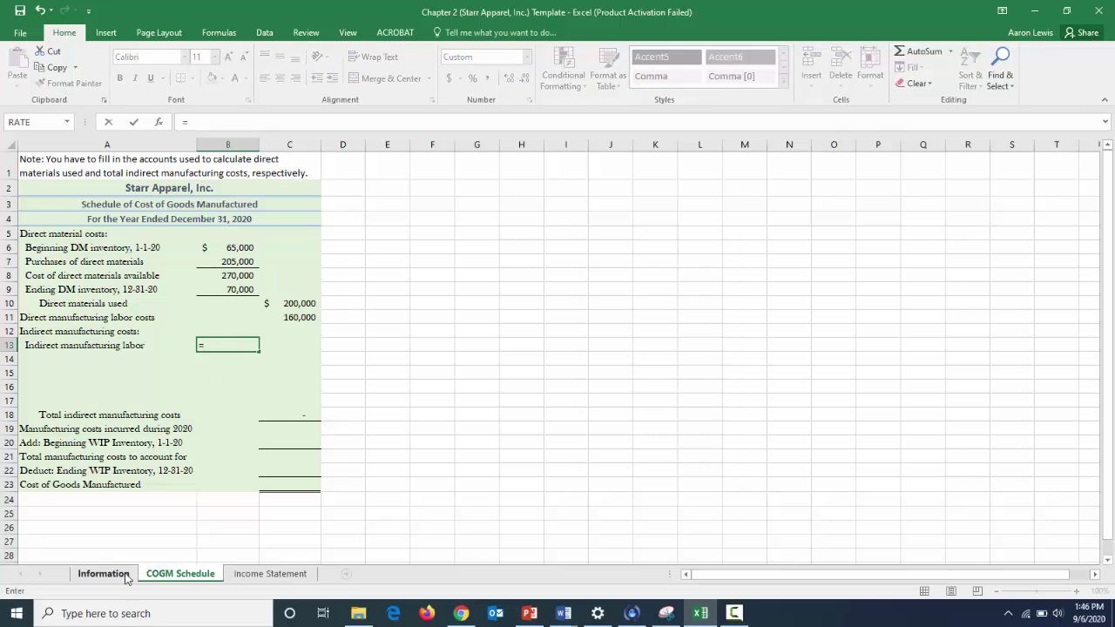
left_click(102, 574)
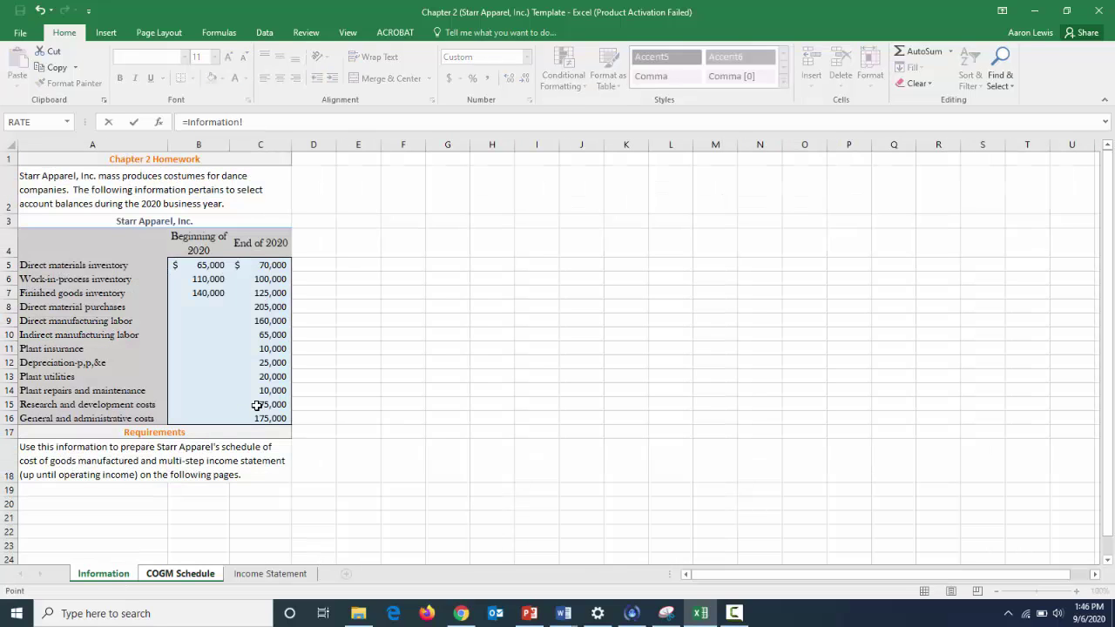
left_click(275, 335)
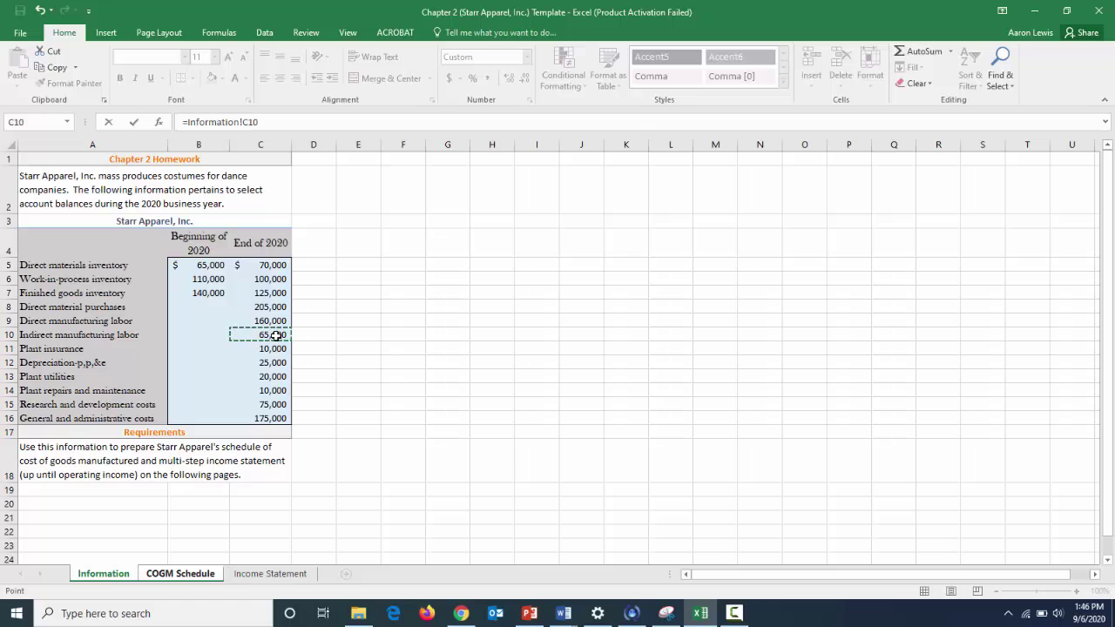
key("Return")
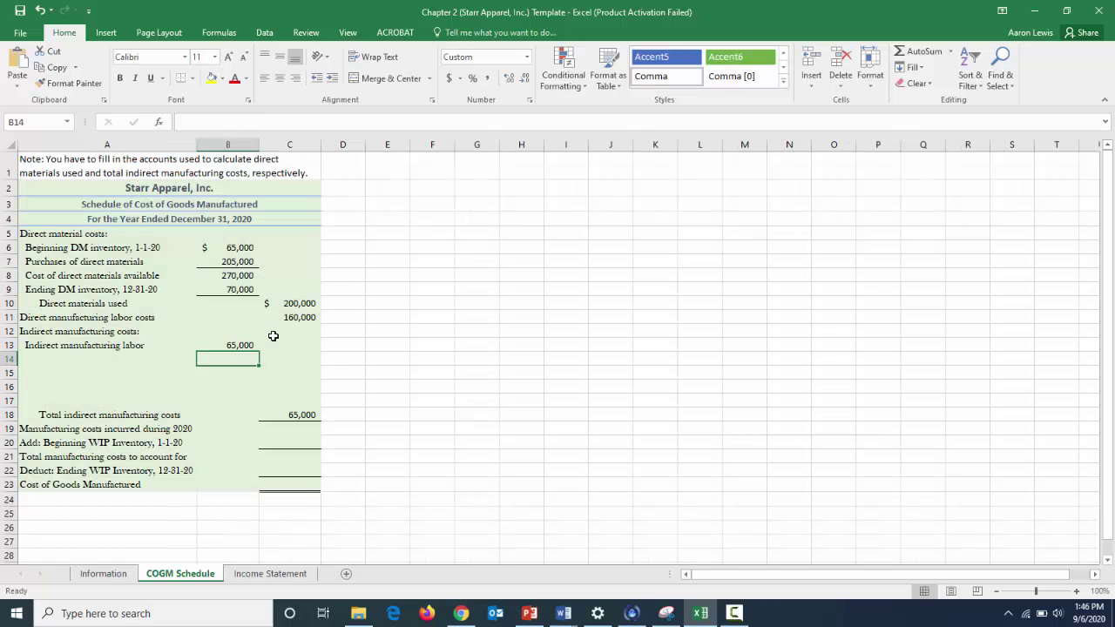
Label A14 "Plant insurance" and link B14 to the plant insurance amount in Information cell C11.
double_click(38, 358)
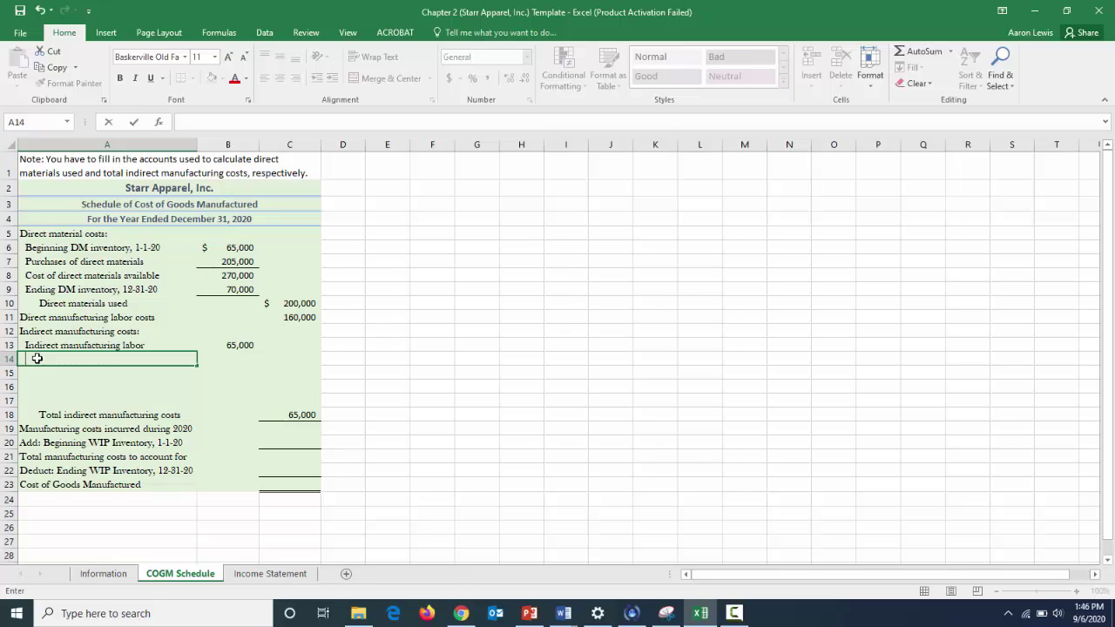
type("Plant insurance")
left_click(245, 357)
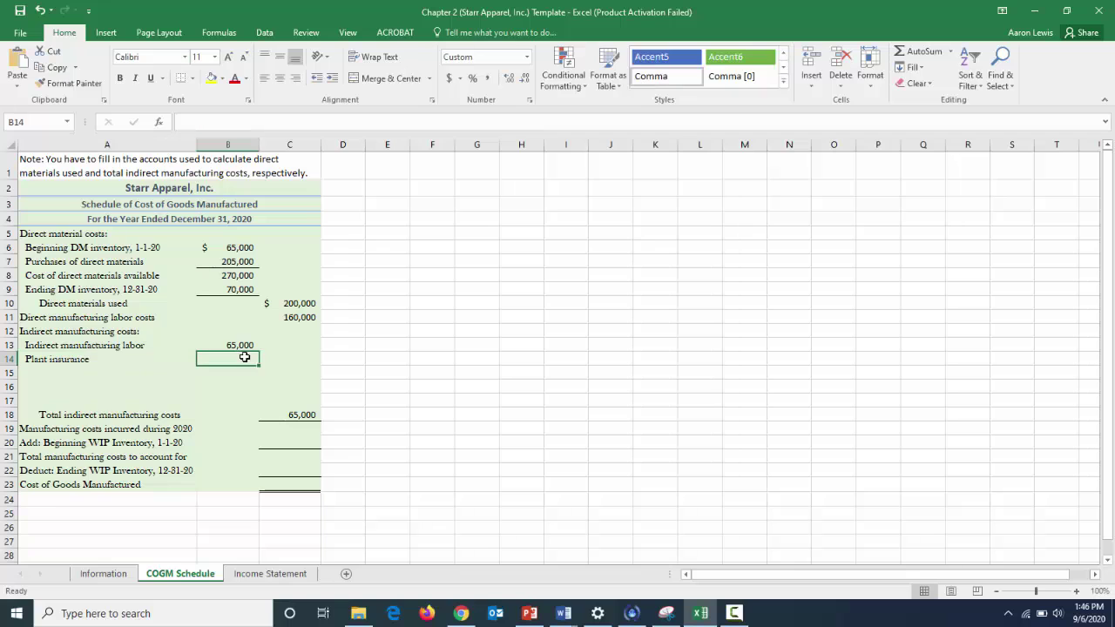
type("=")
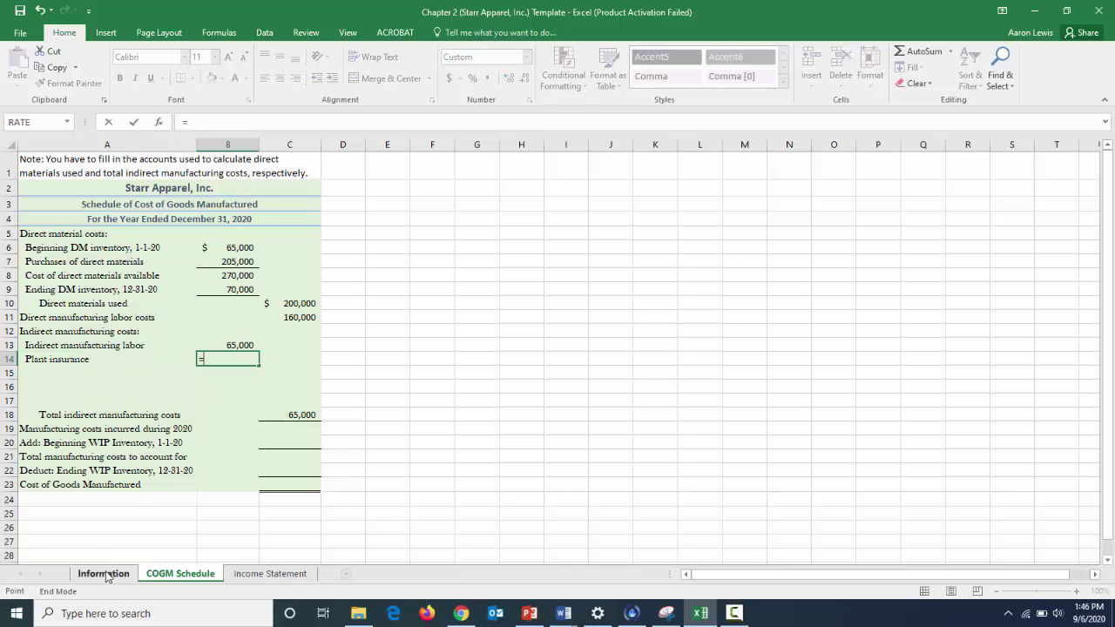
left_click(104, 576)
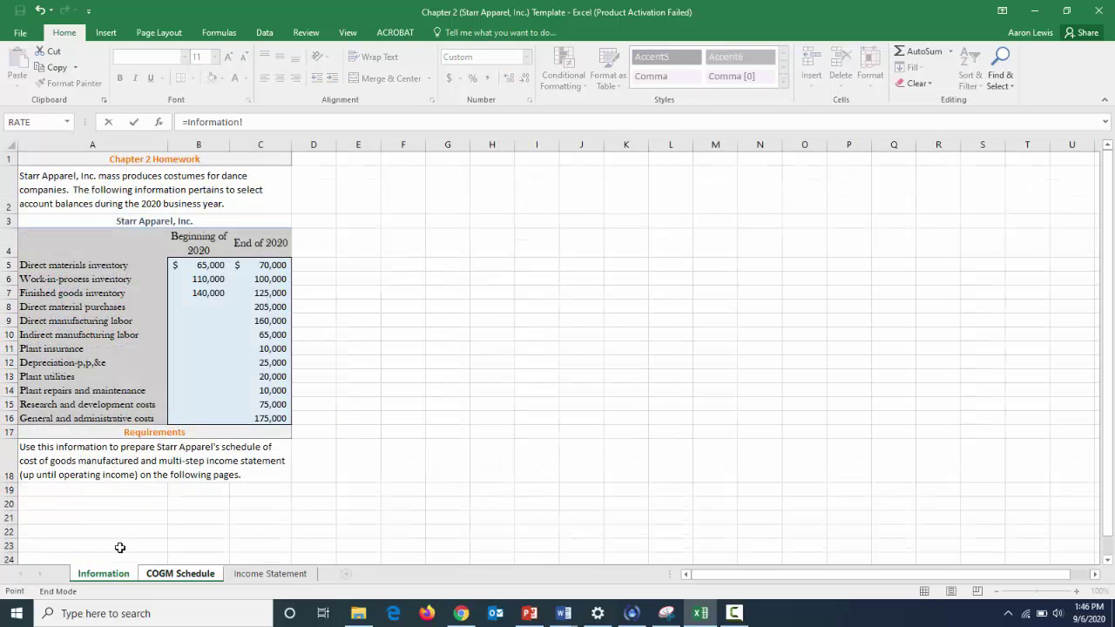
left_click(268, 349)
key("Return")
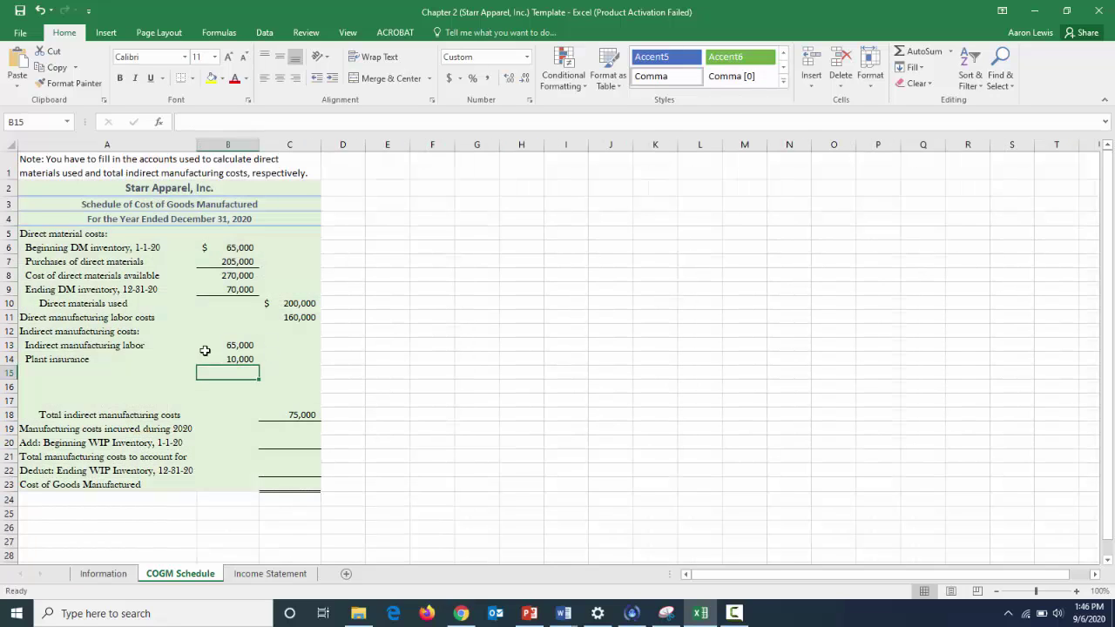
Label A15 "Depreciation-P,P,&E" and link B15 to the depreciation amount in Information cell C12.
double_click(47, 373)
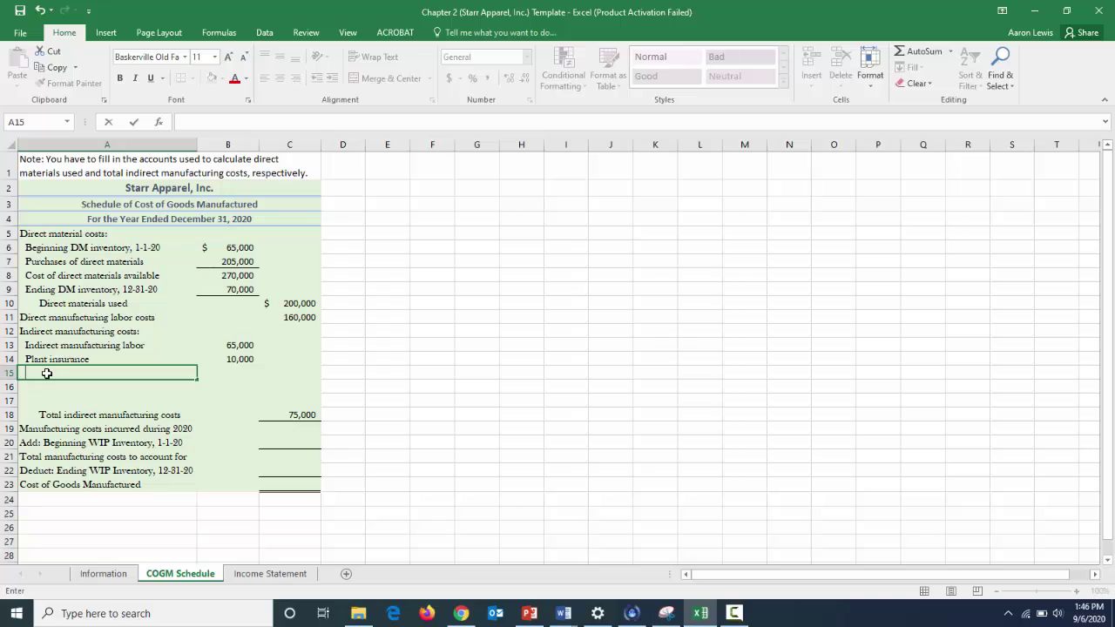
type("Depreciation-P,P,")
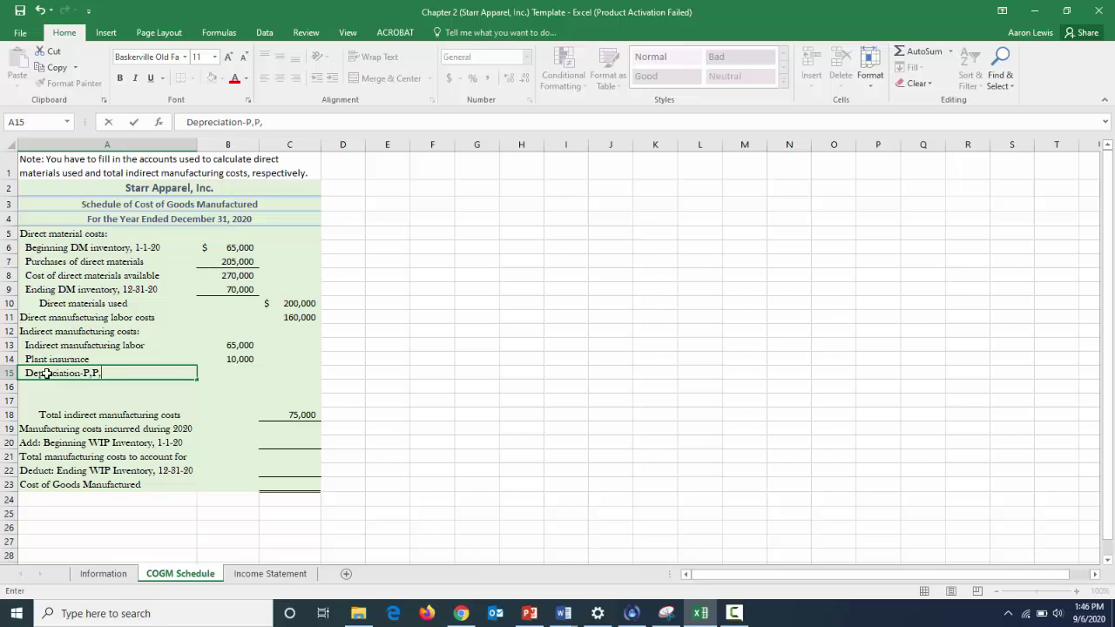
type("&E")
left_click(243, 373)
type("=")
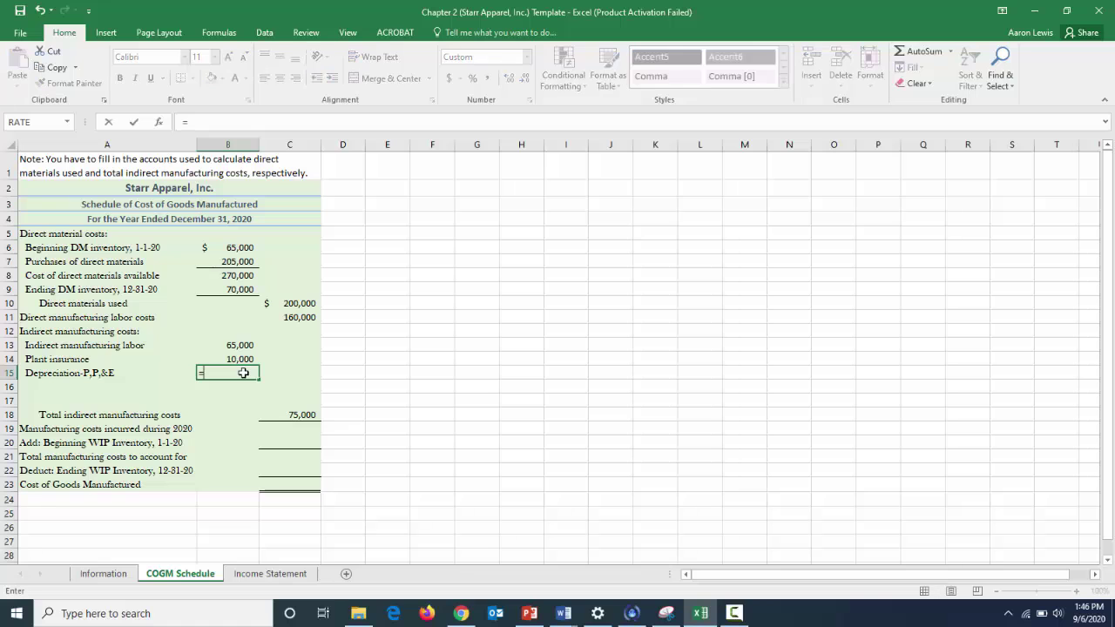
left_click(101, 574)
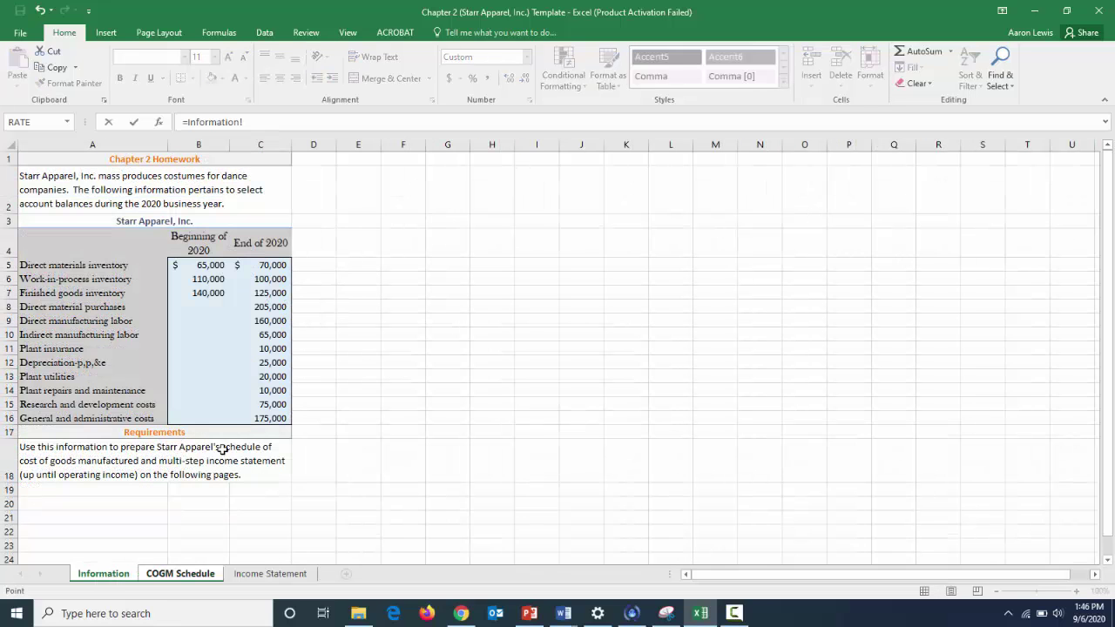
left_click(278, 362)
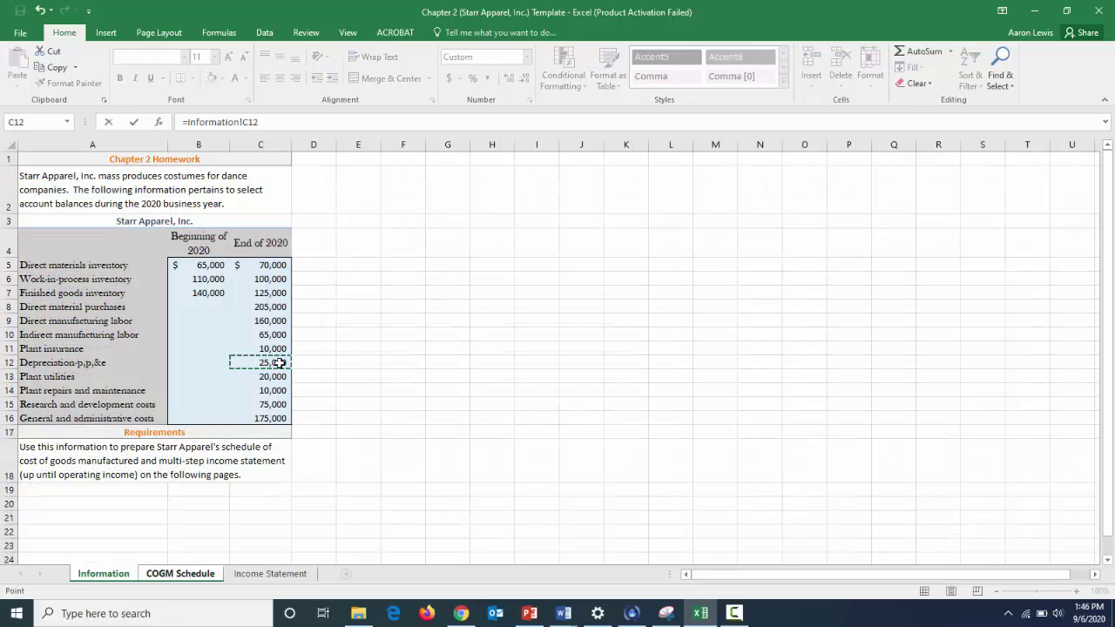
key("Return")
Label A16 "Plant utilities" and link B16 to the plant utilities amount in Information cell C13.
left_click(26, 390)
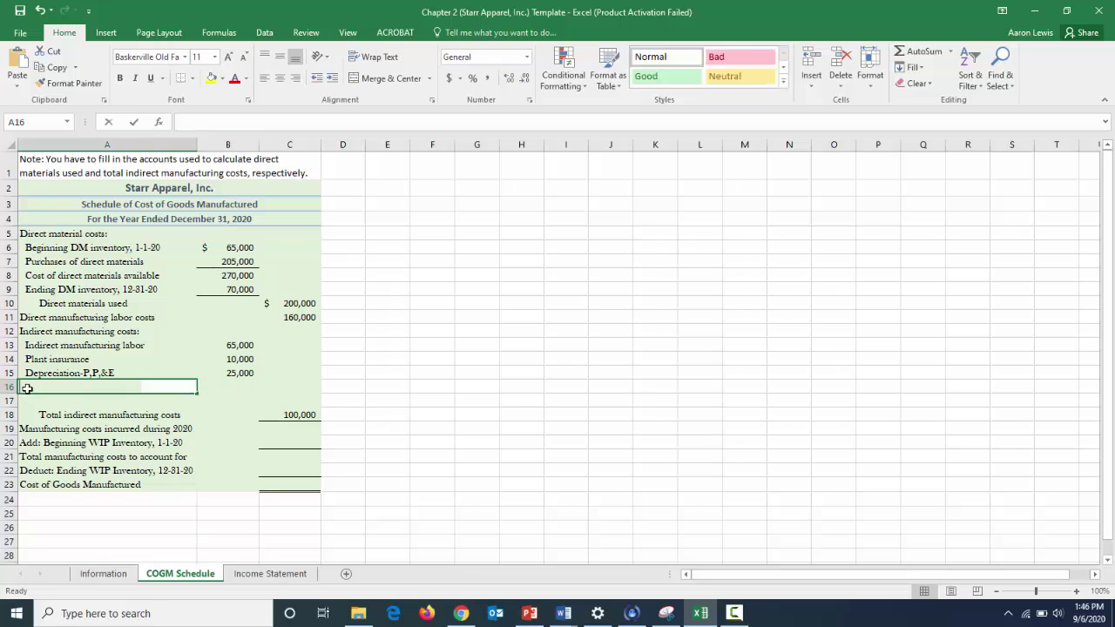
type("Plant u")
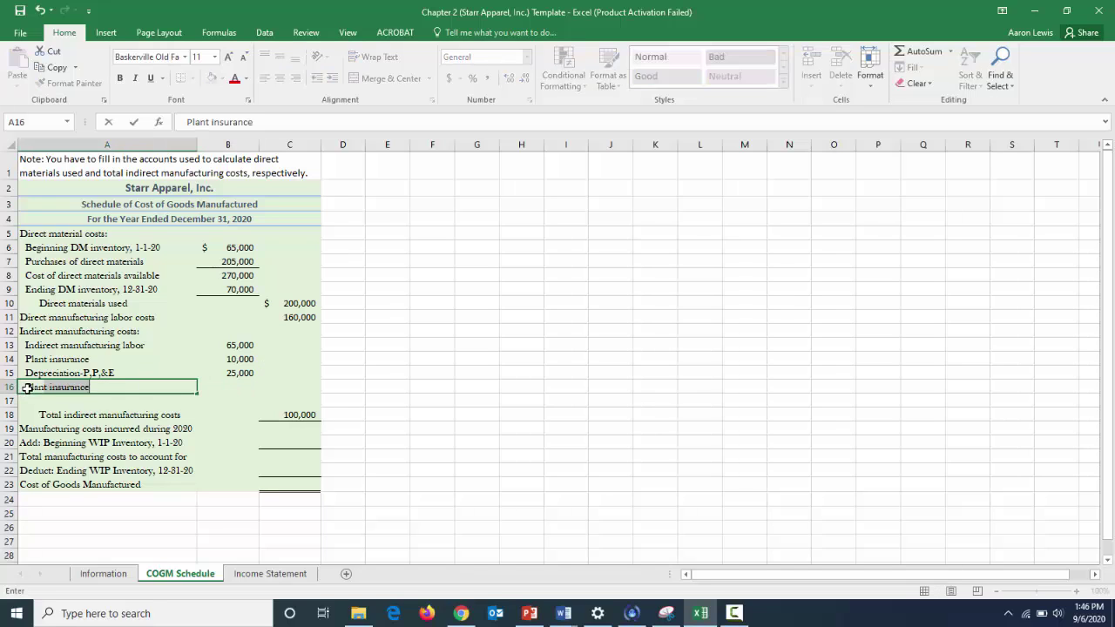
type("tilities")
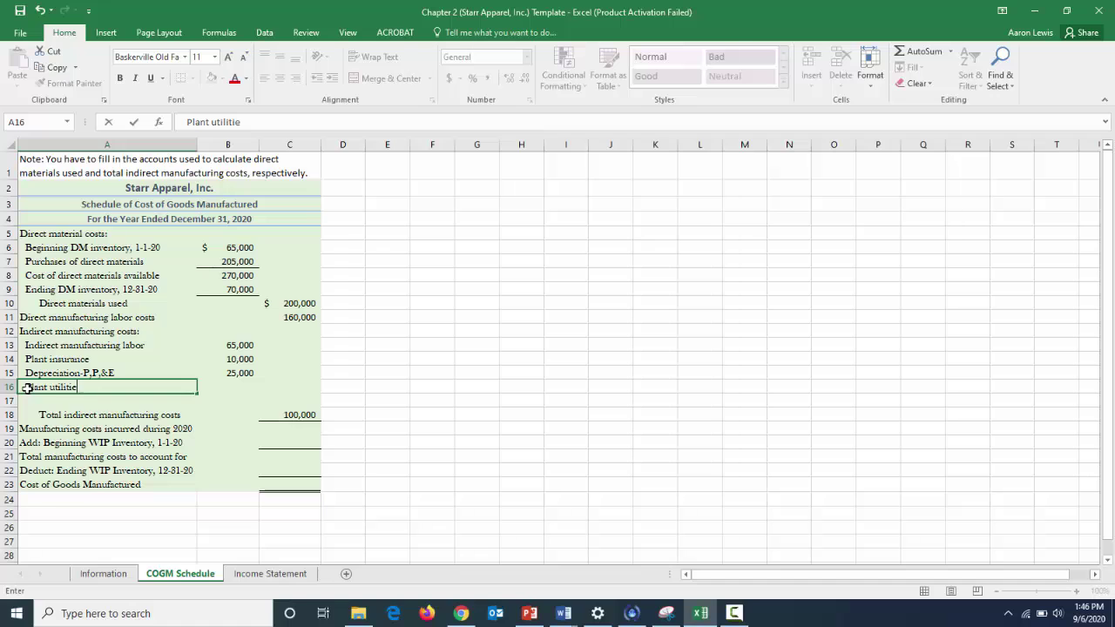
left_click(235, 387)
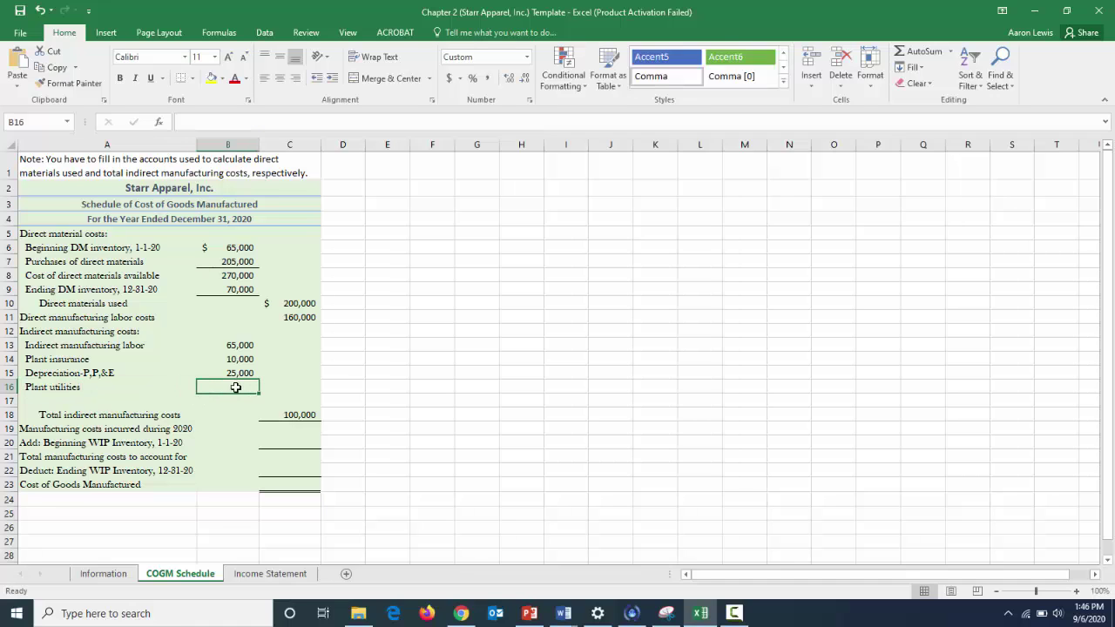
type("=")
left_click(103, 574)
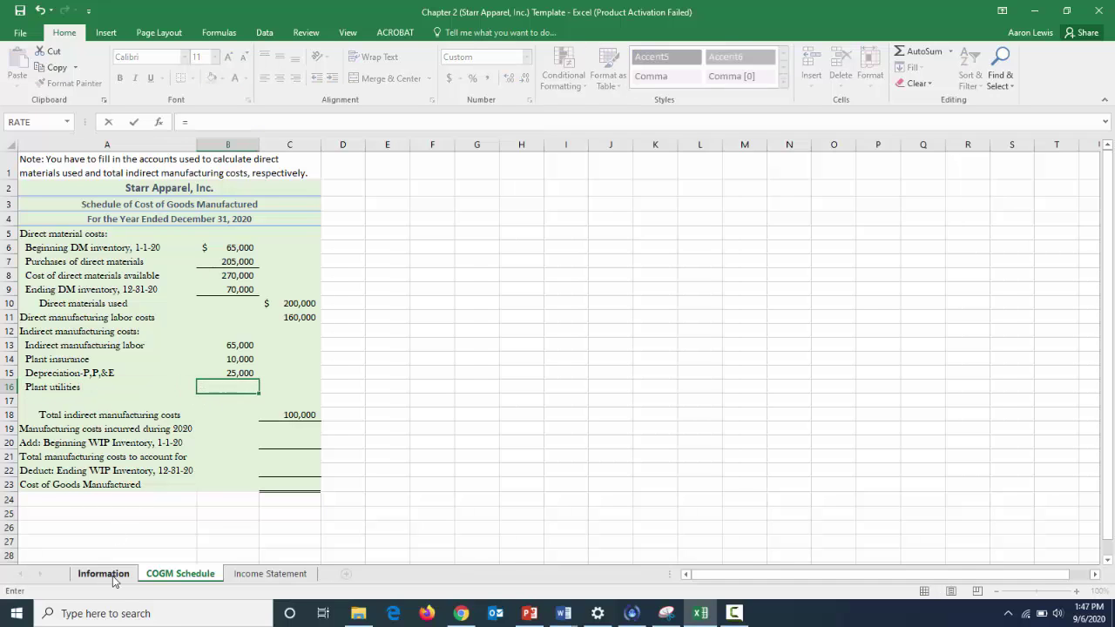
left_click(277, 378)
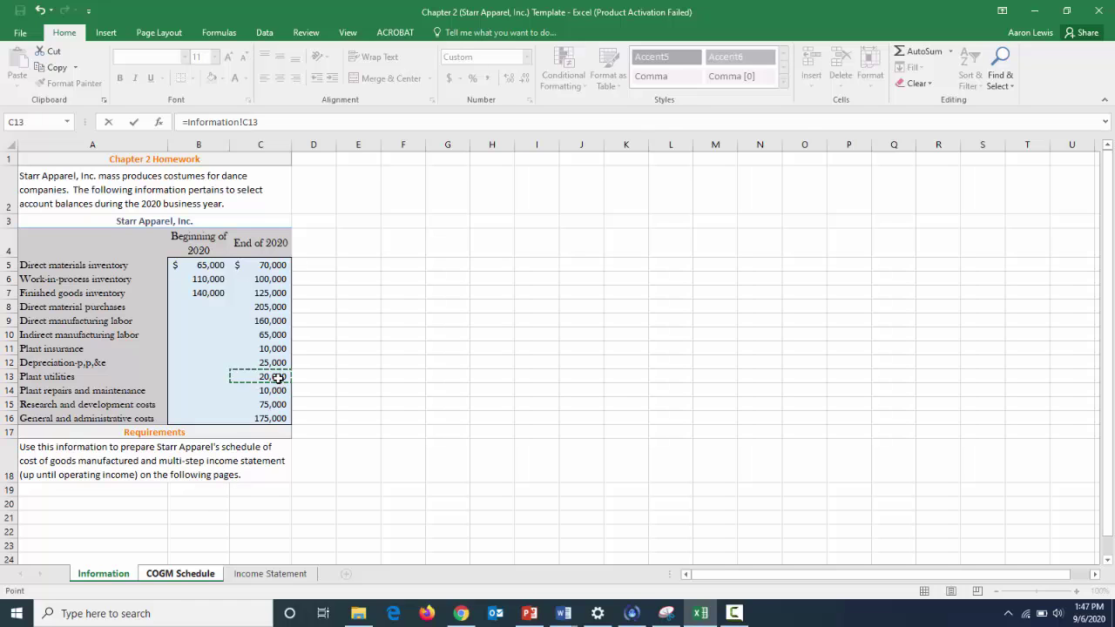
key("Return")
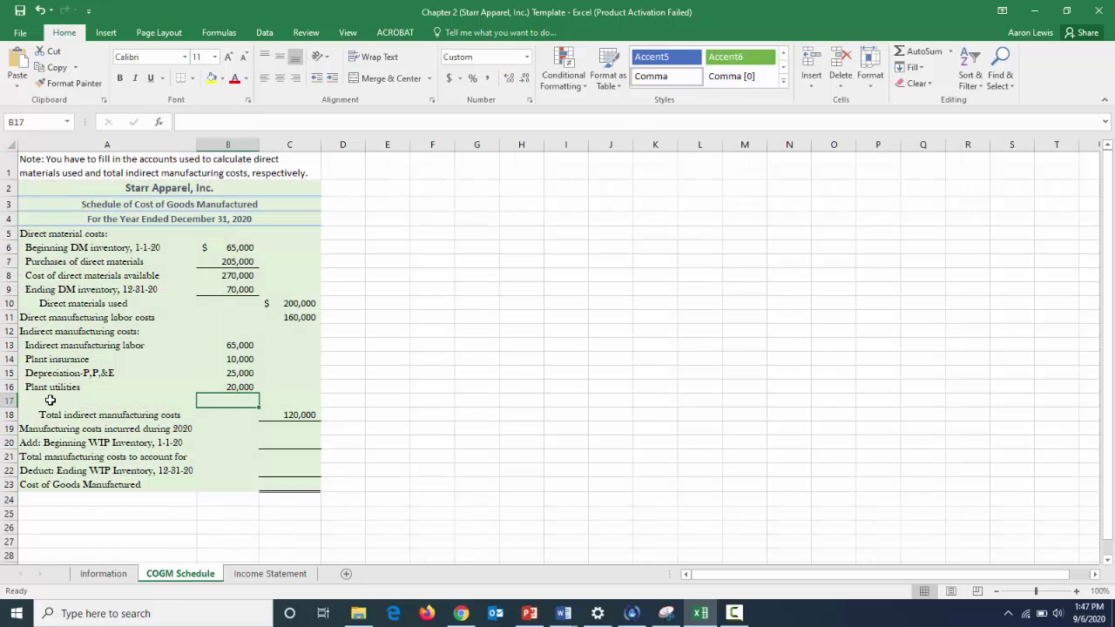
Label A17 "Plant repairs & maintenance" and link B17 to the plant repairs and maintenance amount in Information cell C14.
left_click(40, 400)
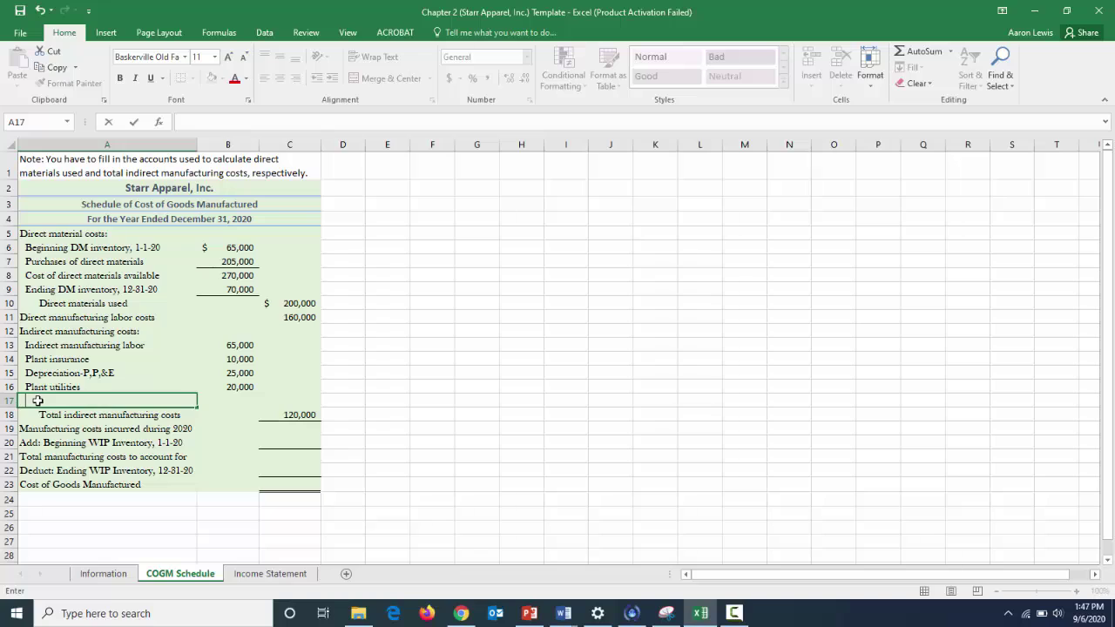
type("Plant repairs & ma")
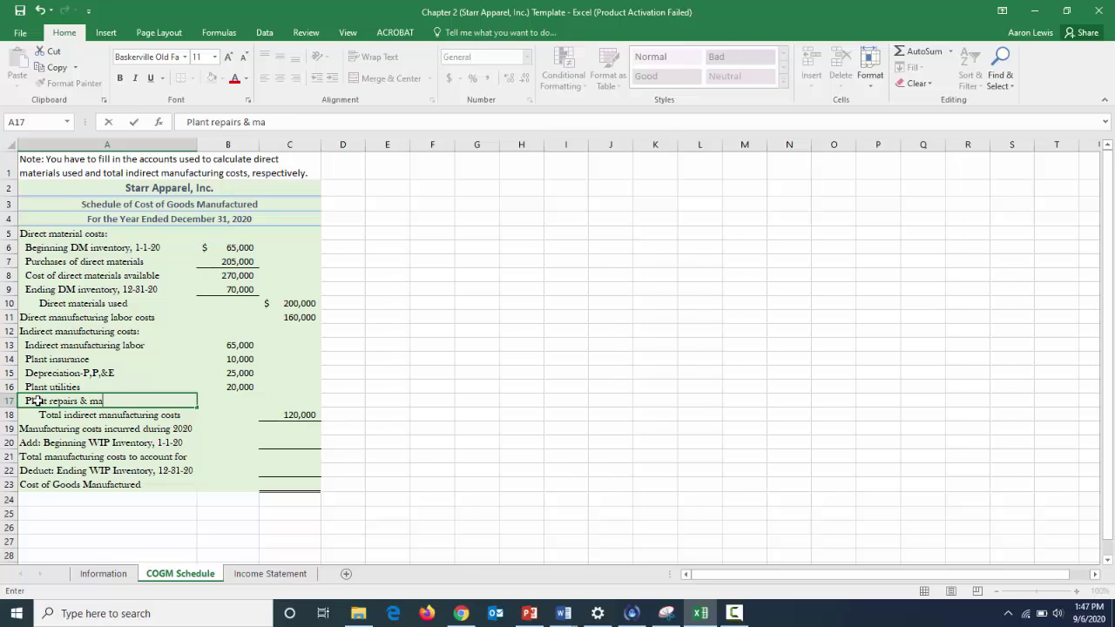
type("intenance")
left_click(232, 401)
type("=")
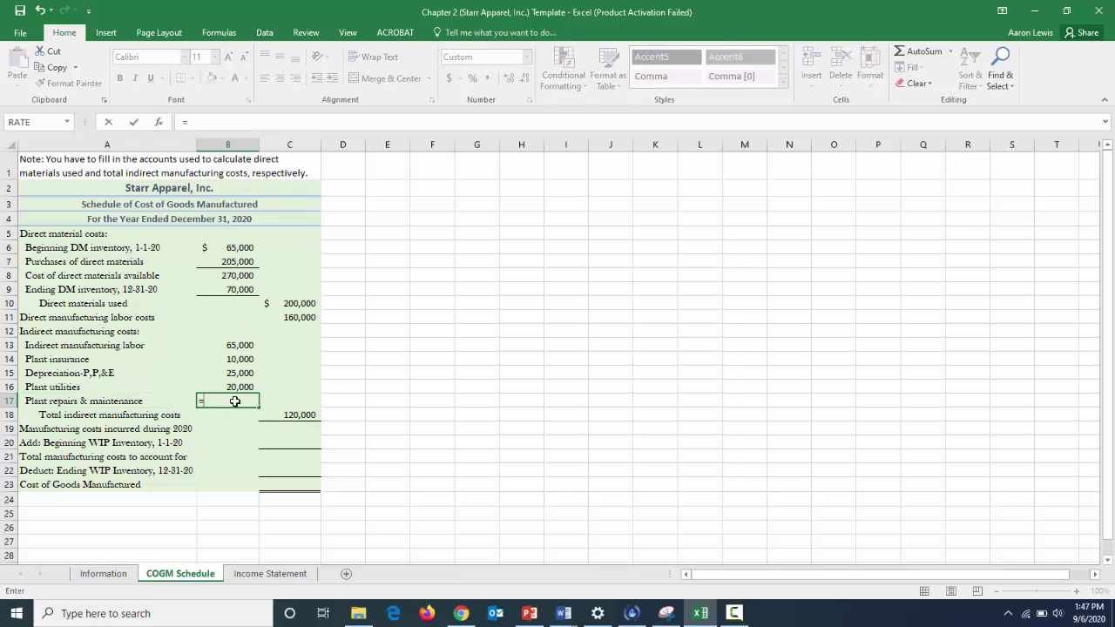
left_click(102, 573)
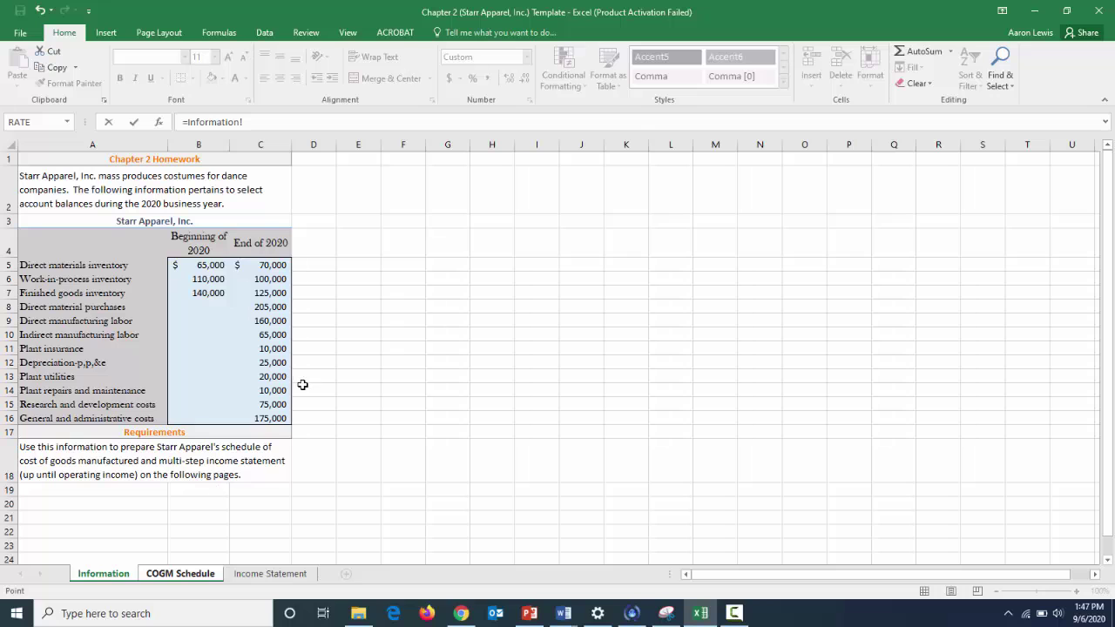
left_click(274, 390)
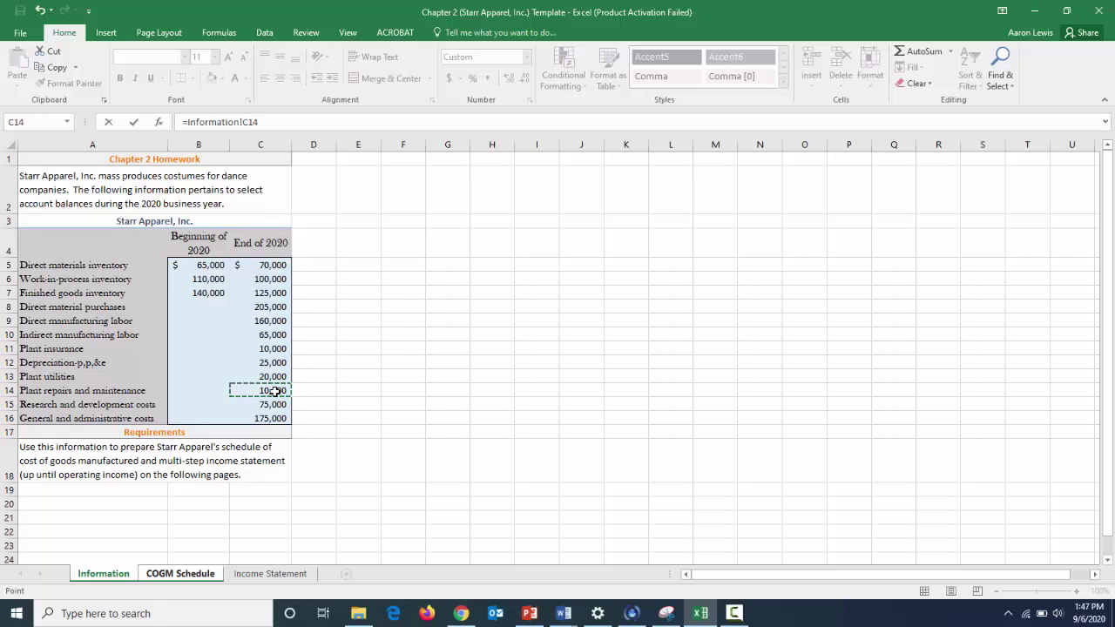
key("Return")
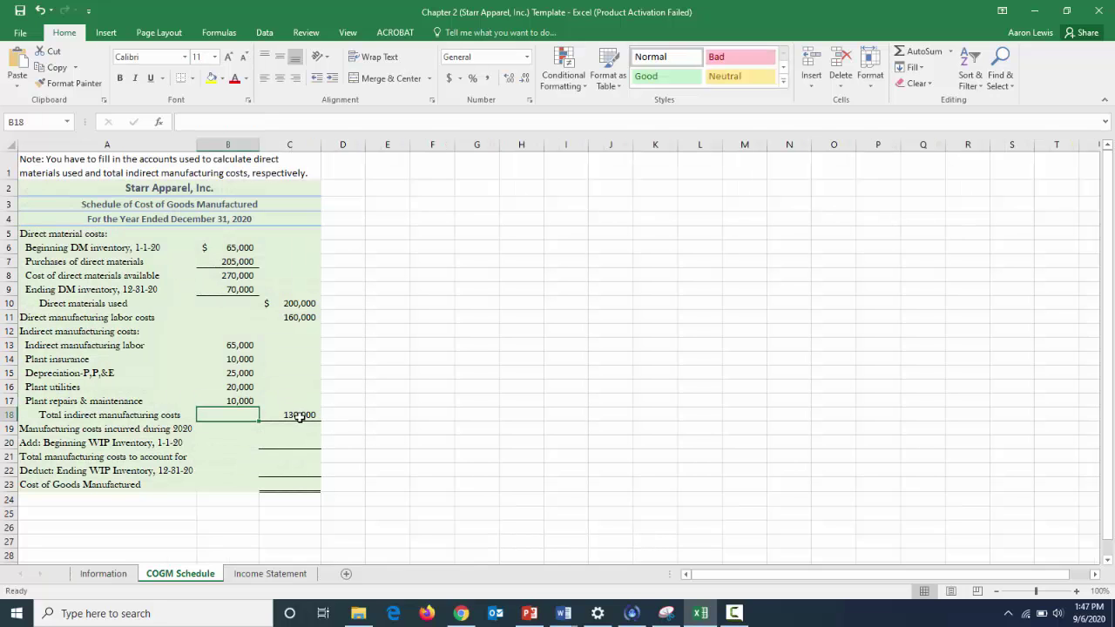
Total the indirect manufacturing costs in C18 with a SUM of B13:B17.
left_click(297, 416)
type("=sum(")
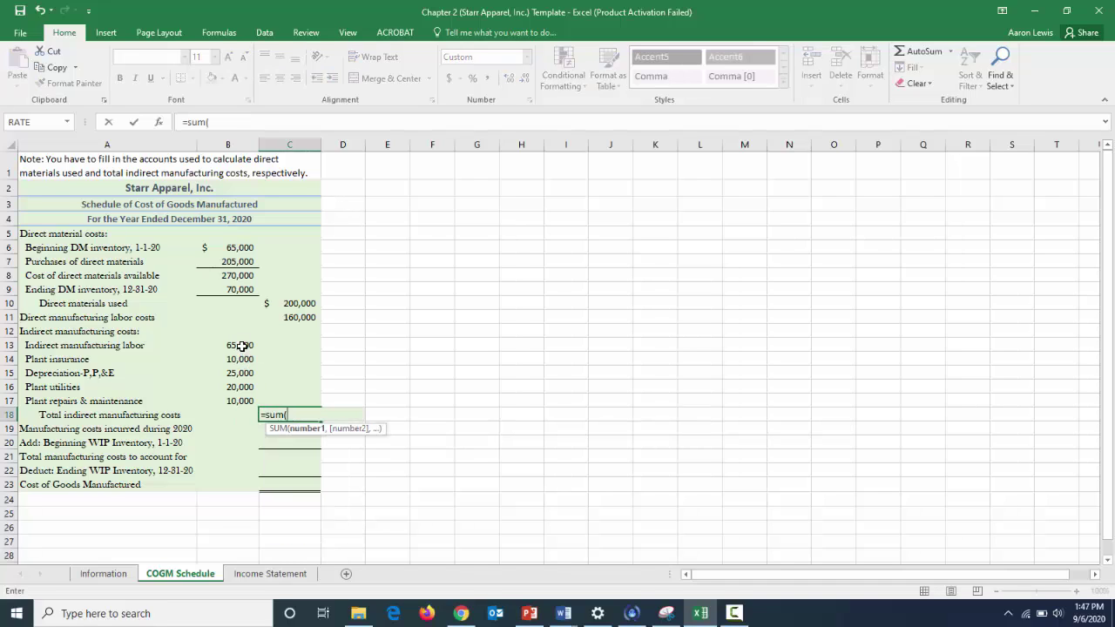
left_click_drag(239, 346, 237, 396)
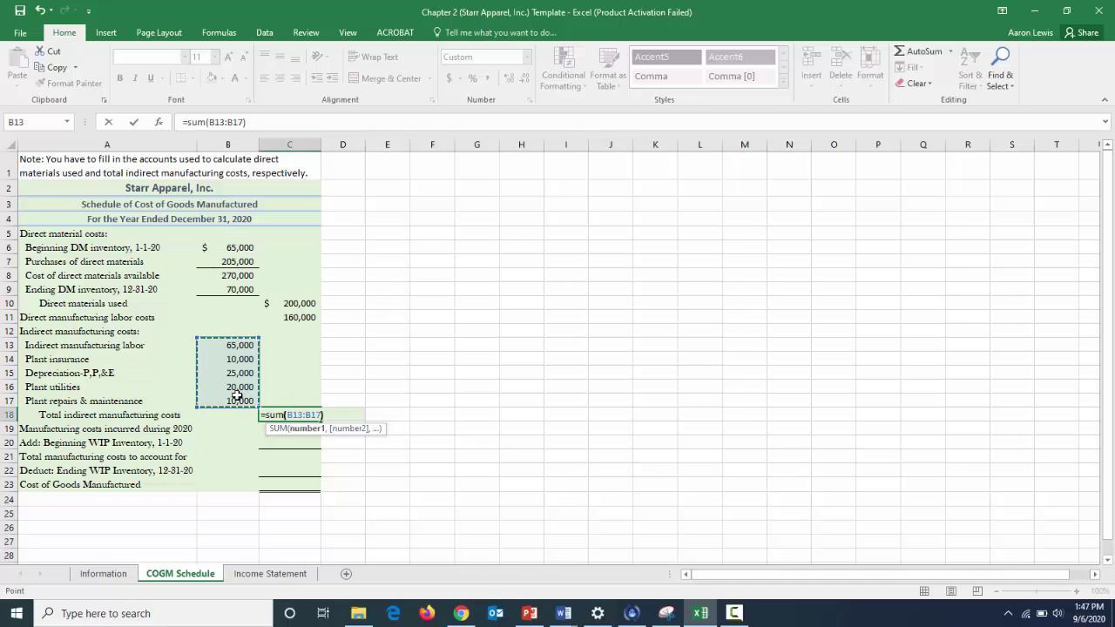
key("Return")
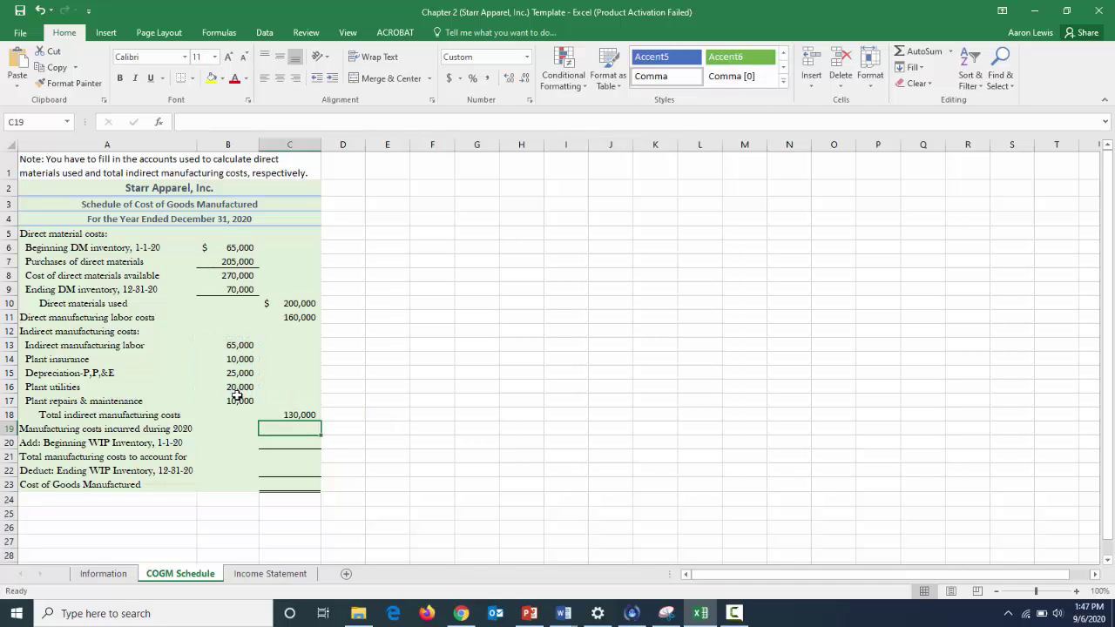
Calculate the manufacturing costs incurred during 2020 in C19 with a SUM of C10:C18.
left_click(298, 439)
left_click(299, 428)
type("=s")
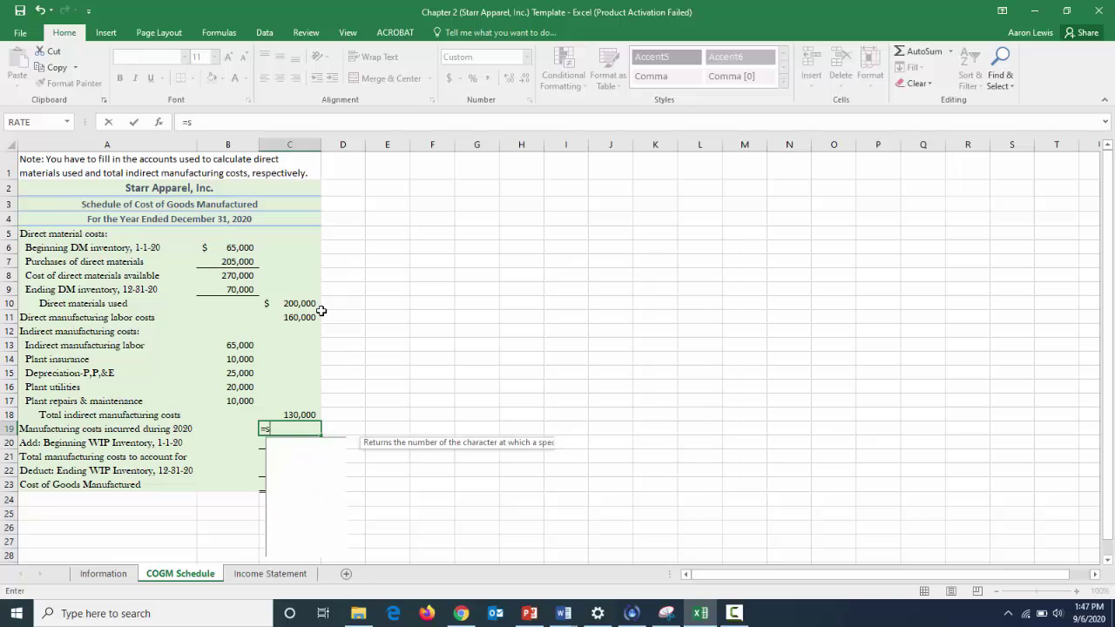
type("um(")
left_click(310, 304)
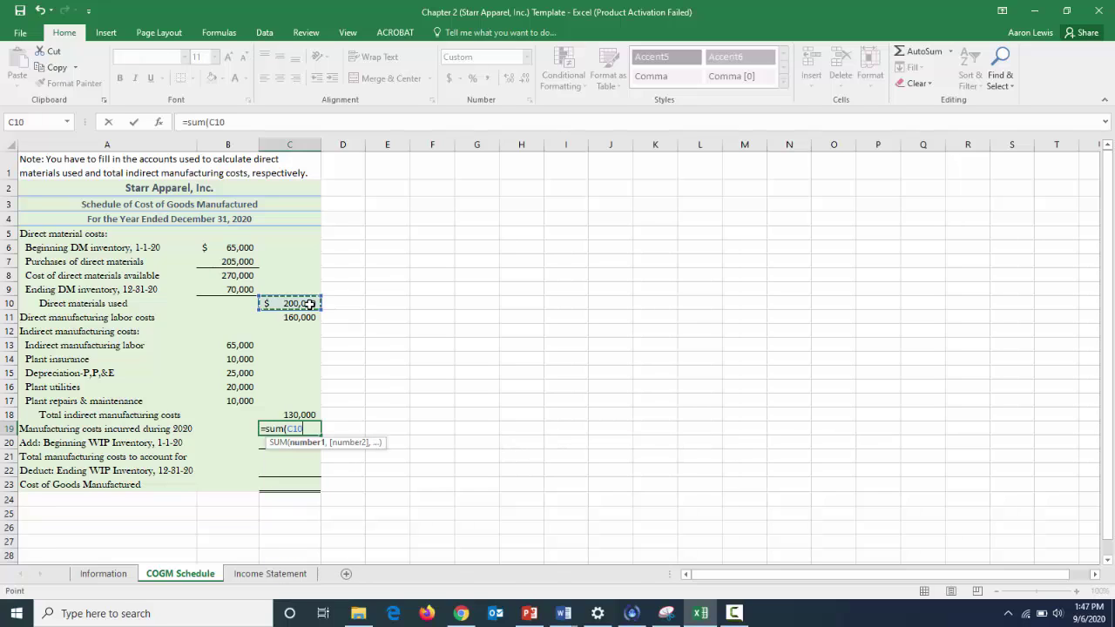
left_click_drag(309, 305, 301, 413)
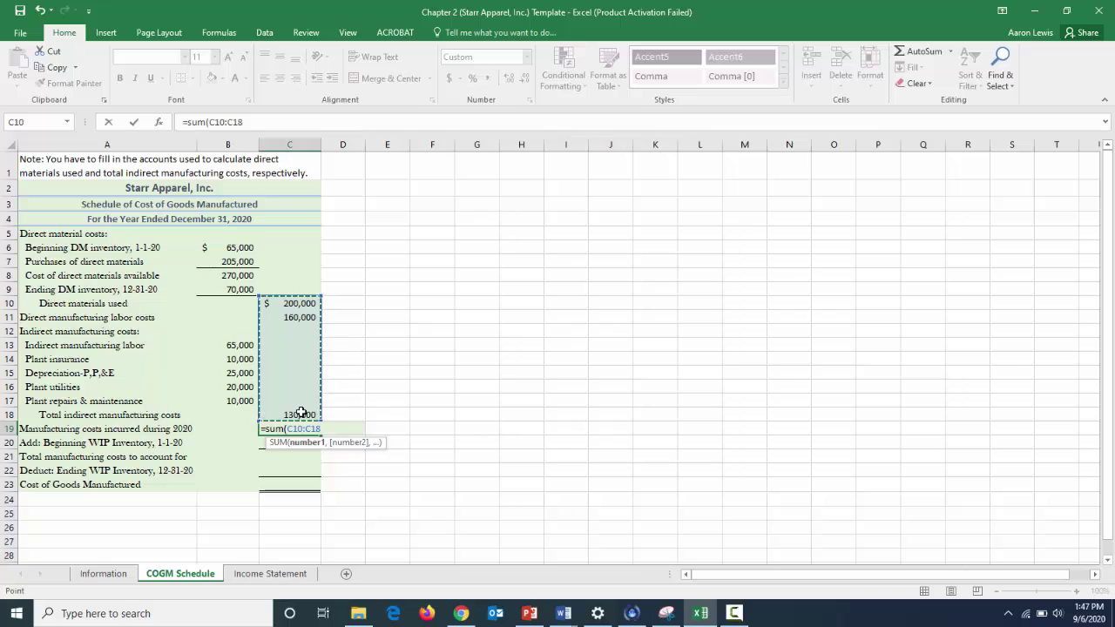
type(")")
key("Return")
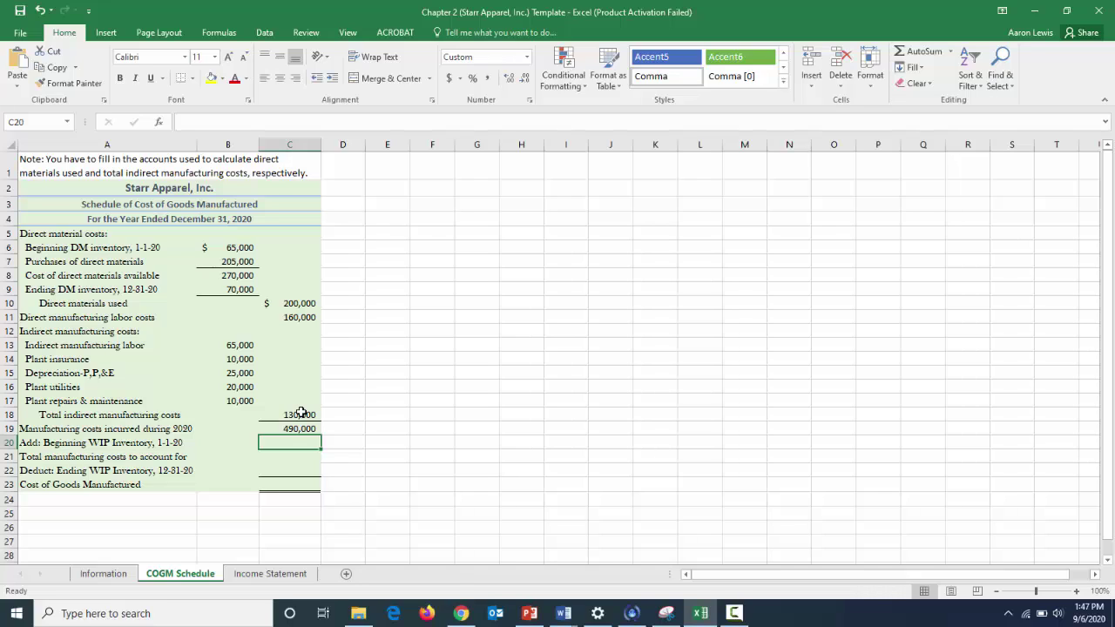
Link the beginning WIP inventory in C20 to the beginning-of-2020 work-in-process amount in Information cell B6.
type("=")
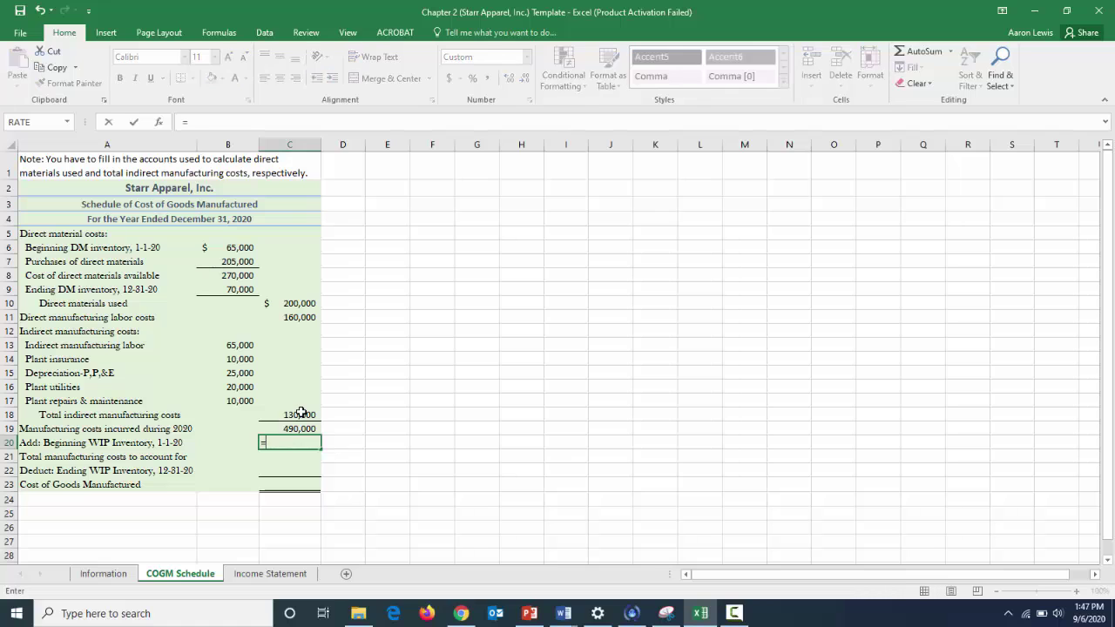
left_click(116, 574)
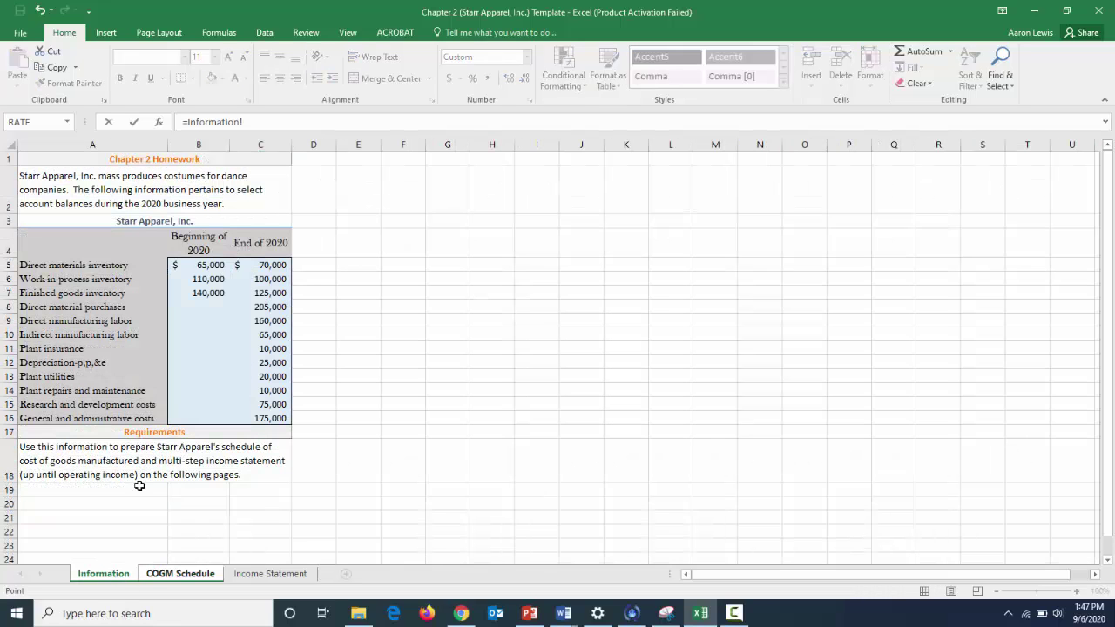
left_click(210, 282)
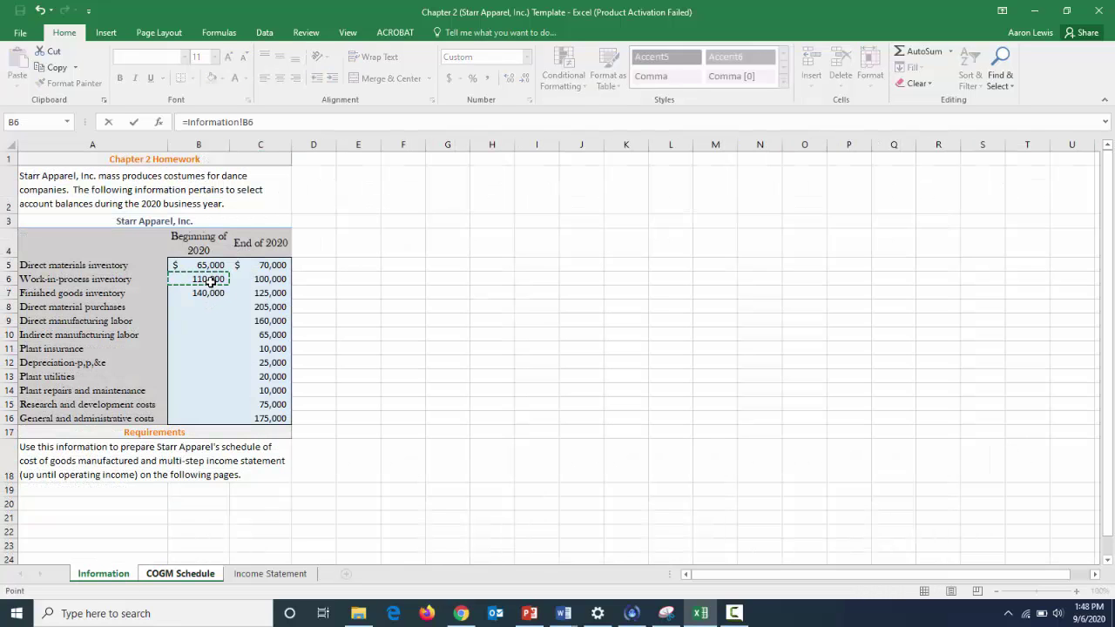
key("Return")
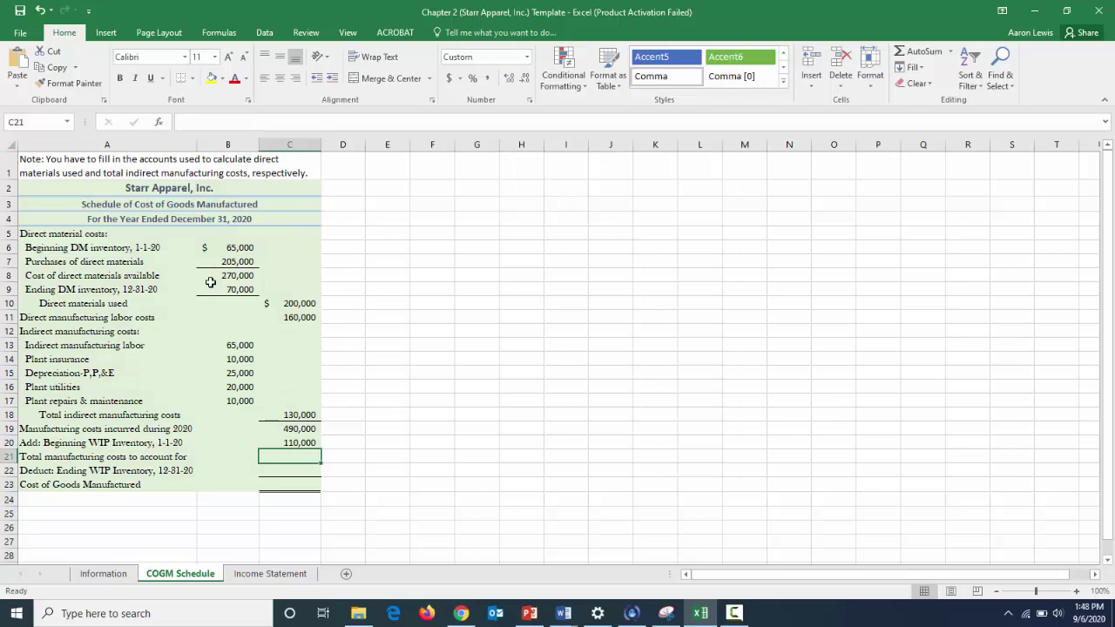
Calculate the total manufacturing costs to account for in C21 as C19+C20.
type("=")
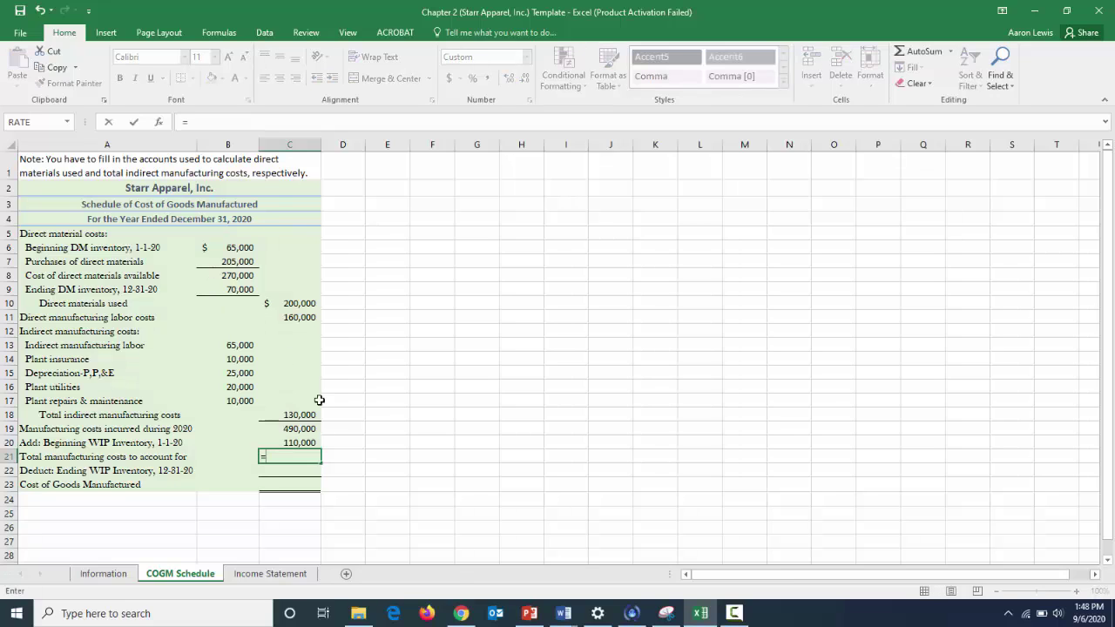
left_click(300, 427)
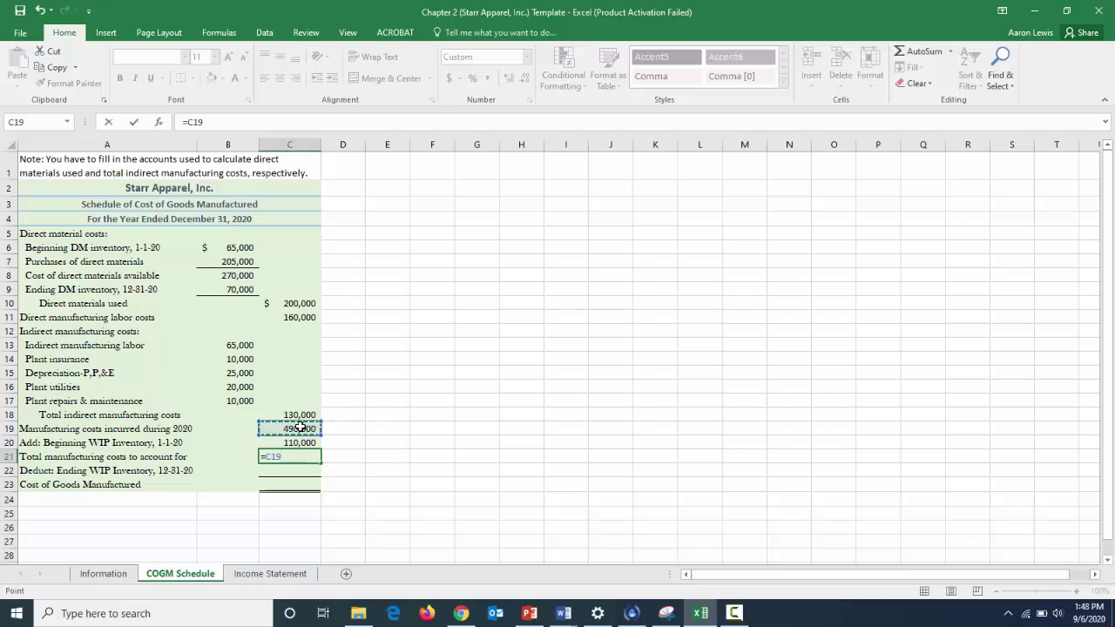
type("+")
left_click(298, 442)
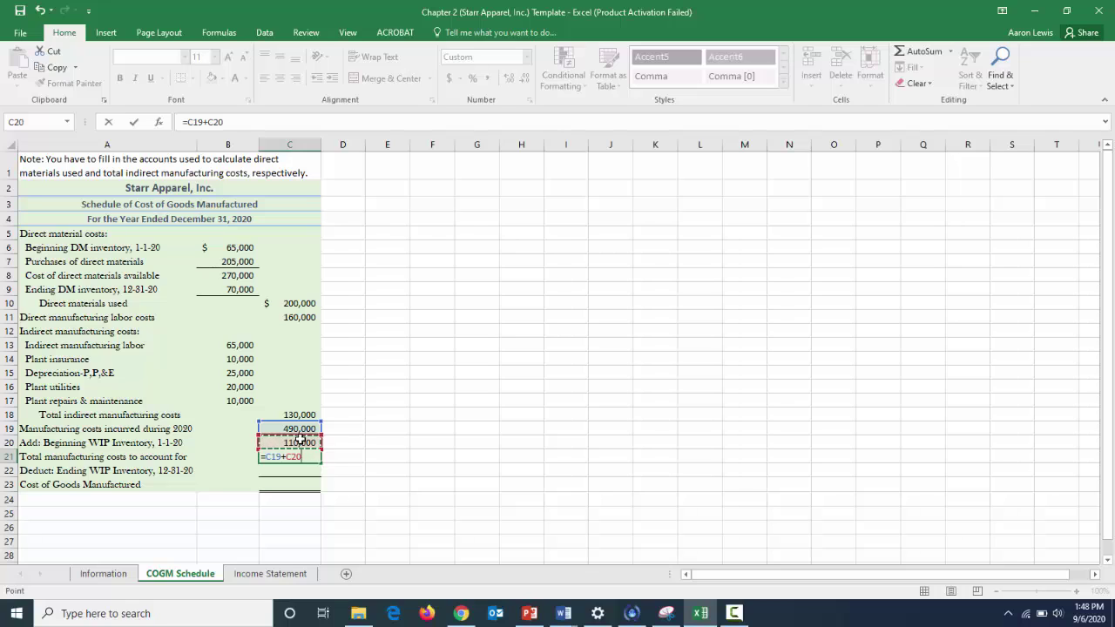
key("Return")
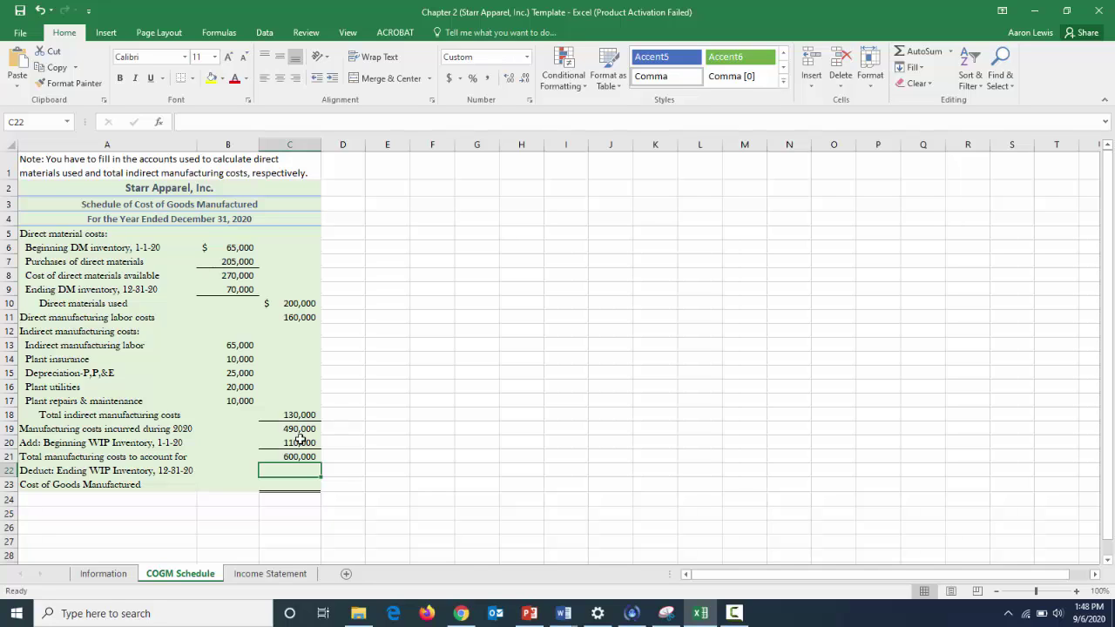
Link the ending WIP inventory in C22 to the end-of-2020 work-in-process amount in Information cell C6.
type("=")
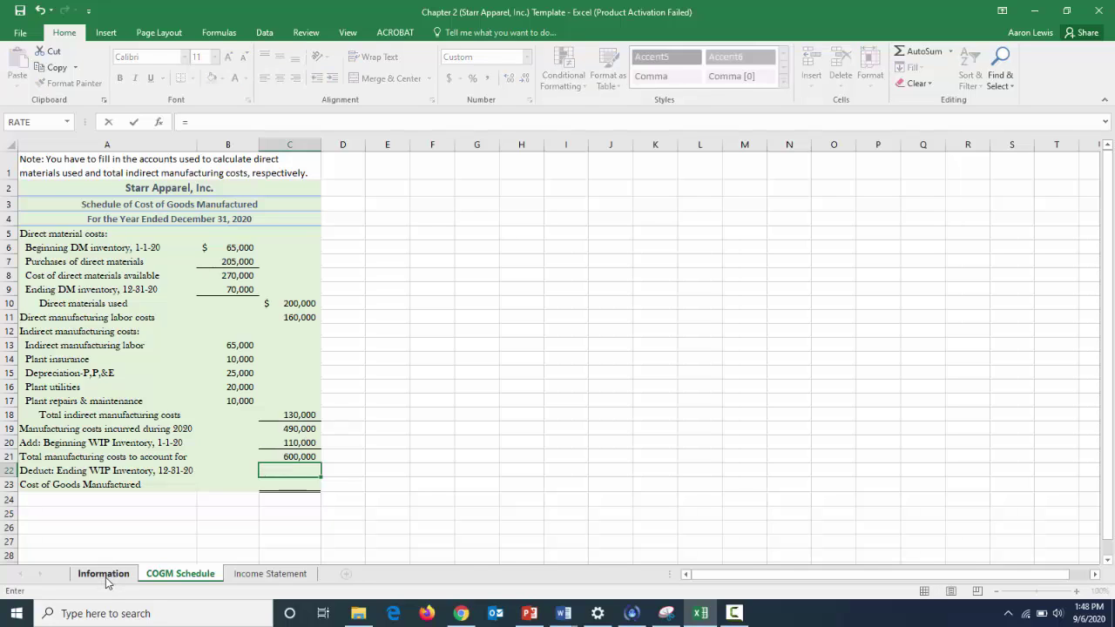
left_click(104, 574)
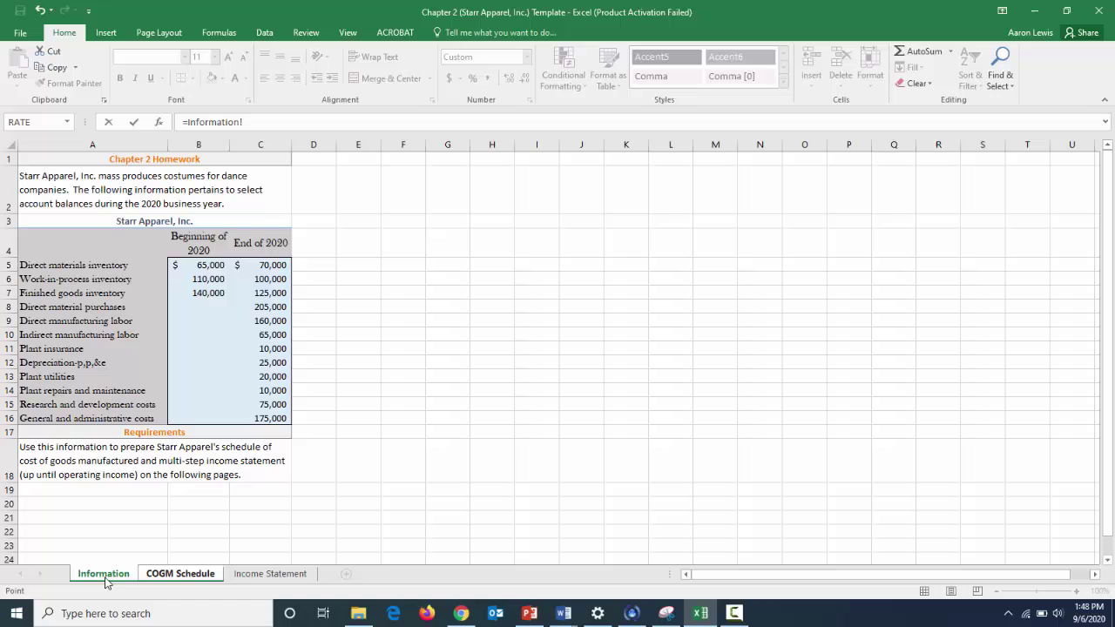
left_click(276, 280)
key("Return")
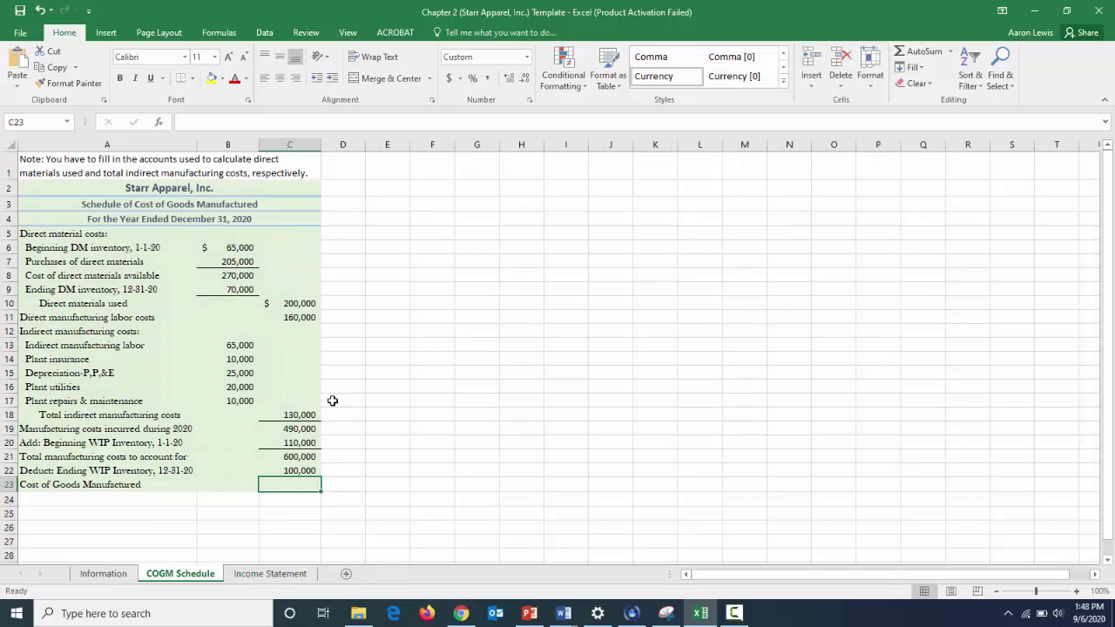
Calculate the Cost of Goods Manufactured in C23 as C21-C22.
type("=")
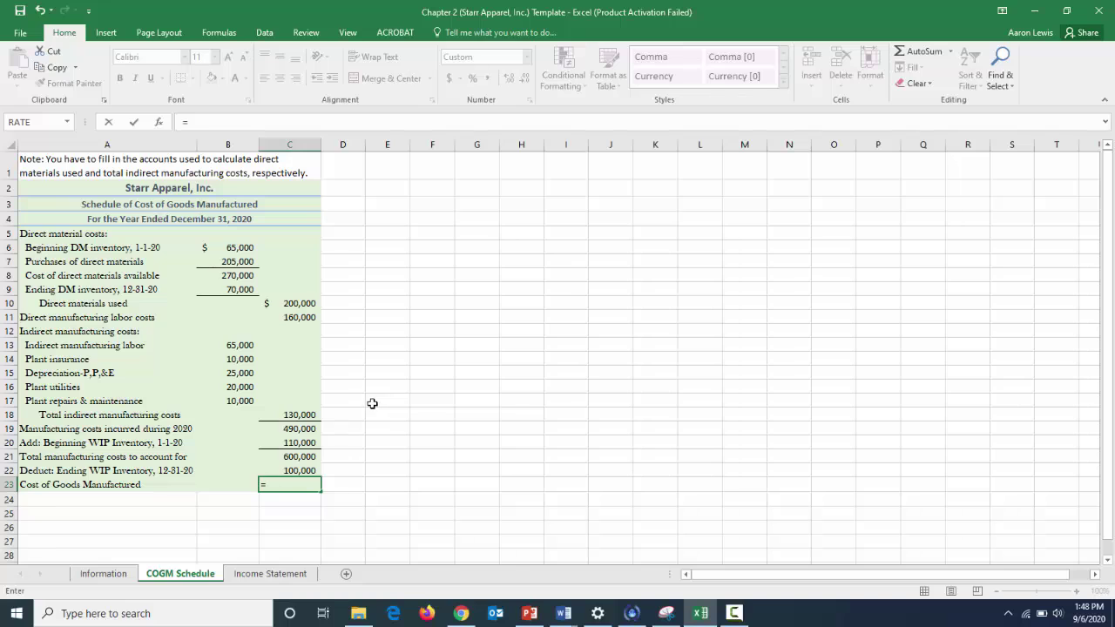
left_click(302, 457)
type("-")
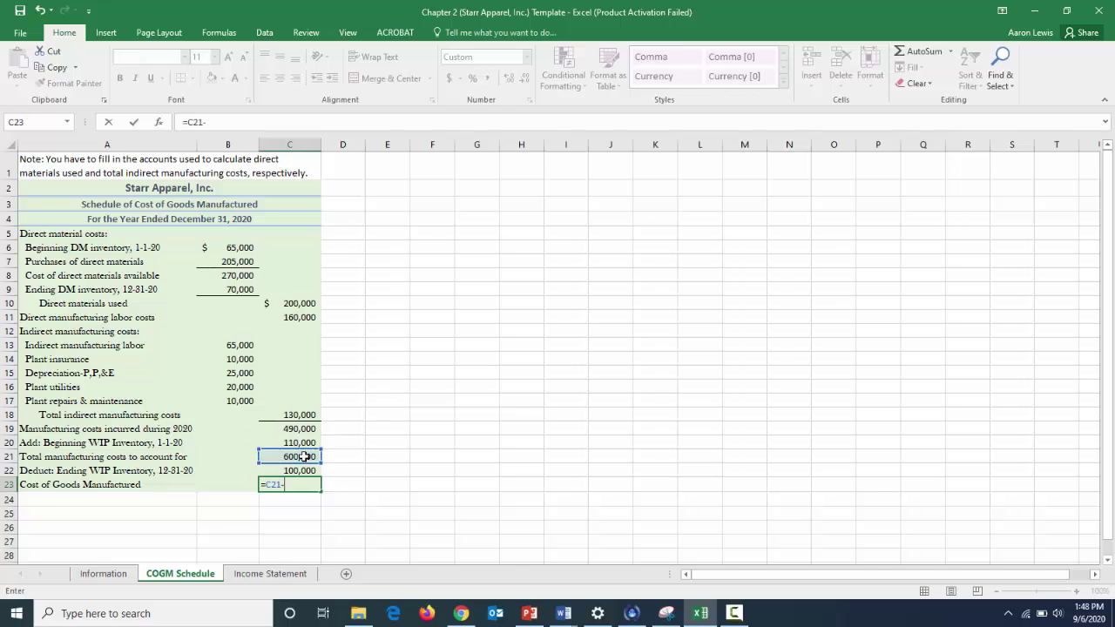
left_click(303, 470)
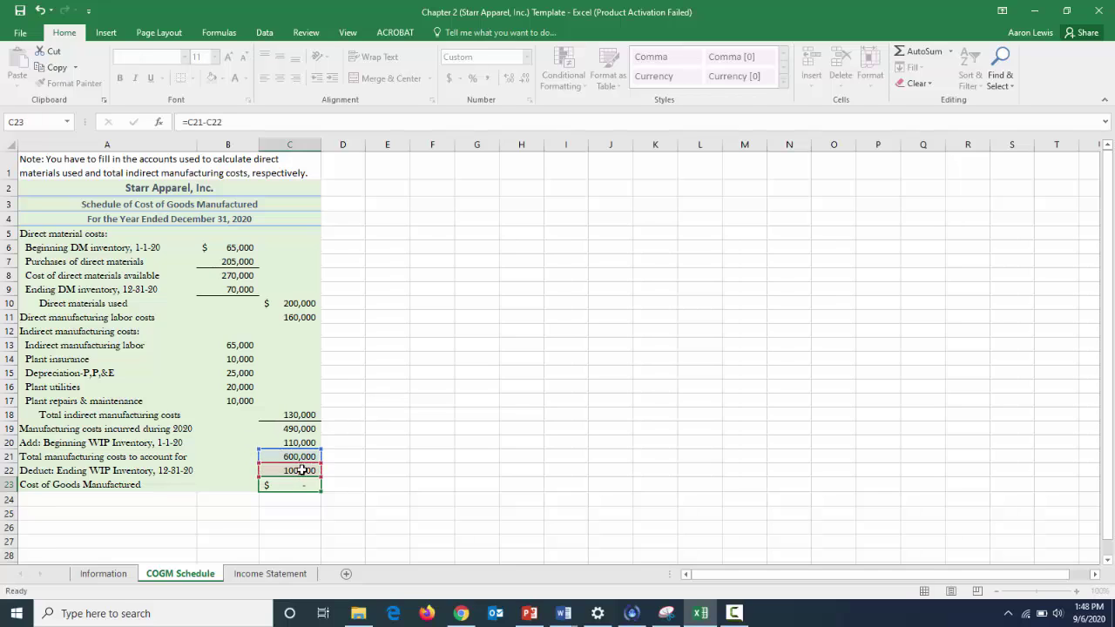
key("Return")
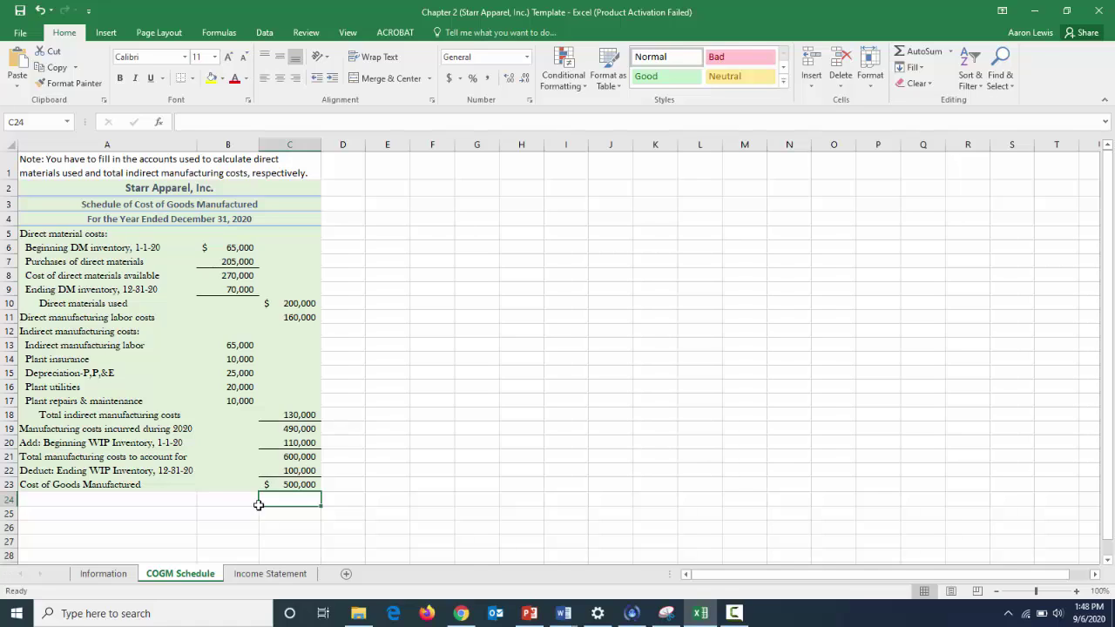
On the Income Statement sheet, label A7 "Beginning FG inventory, 1-1-20" under Cost of goods sold.
left_click(269, 575)
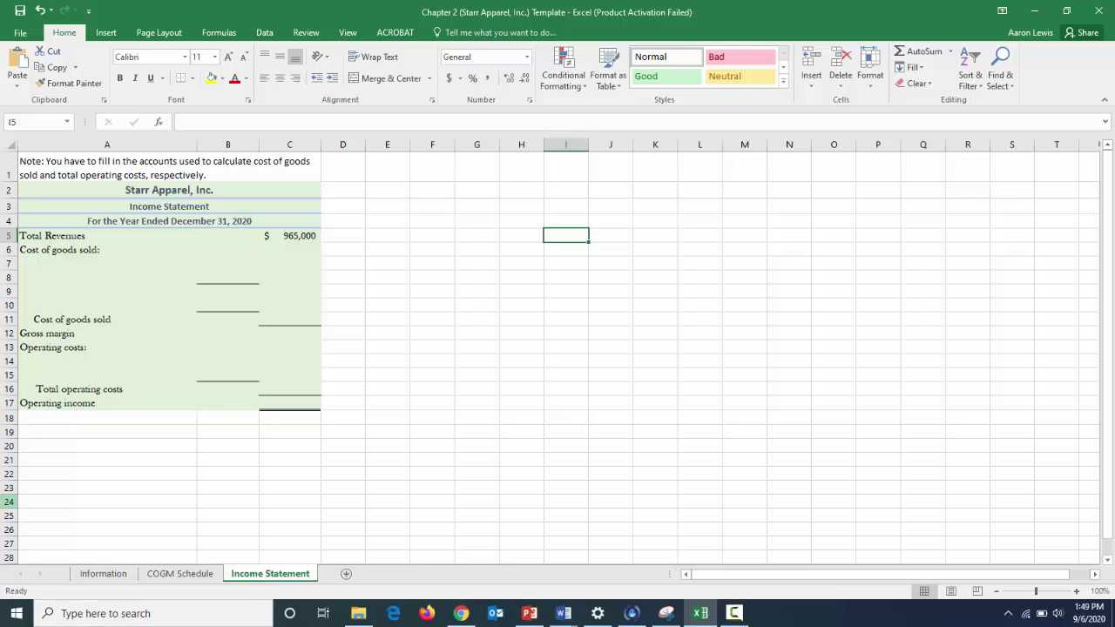
left_click(43, 263)
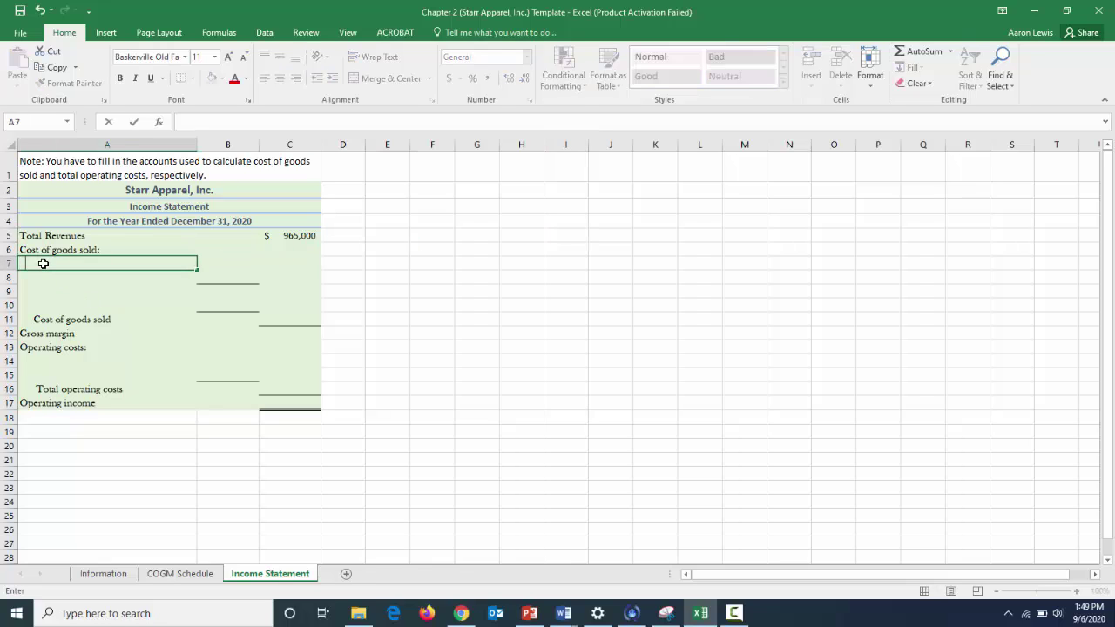
type("Beginning F")
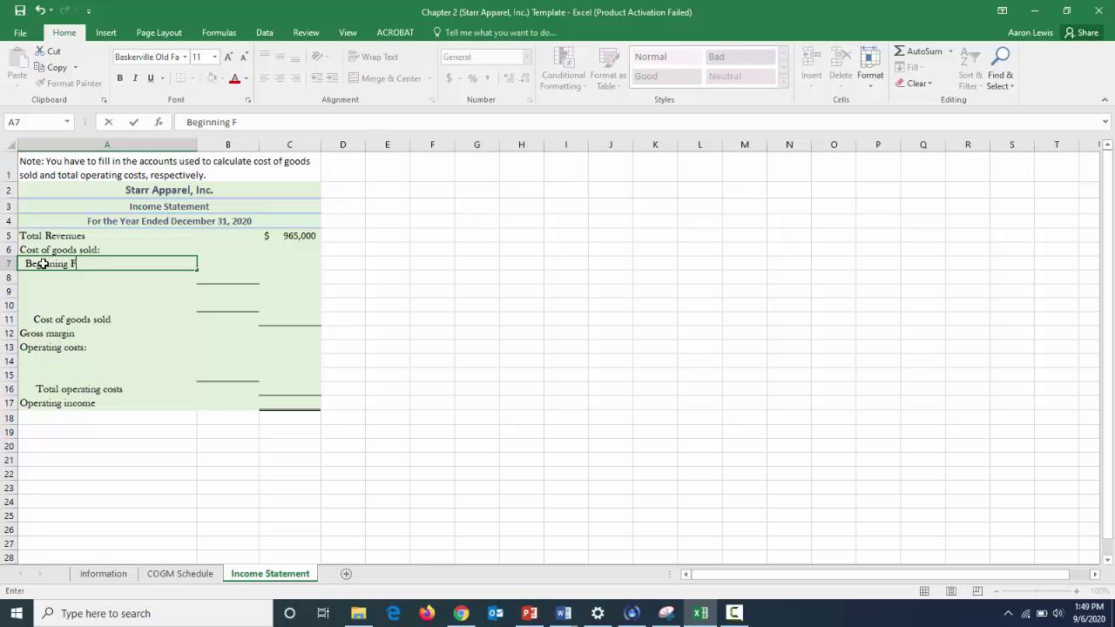
type("G inventory, 1-1-20")
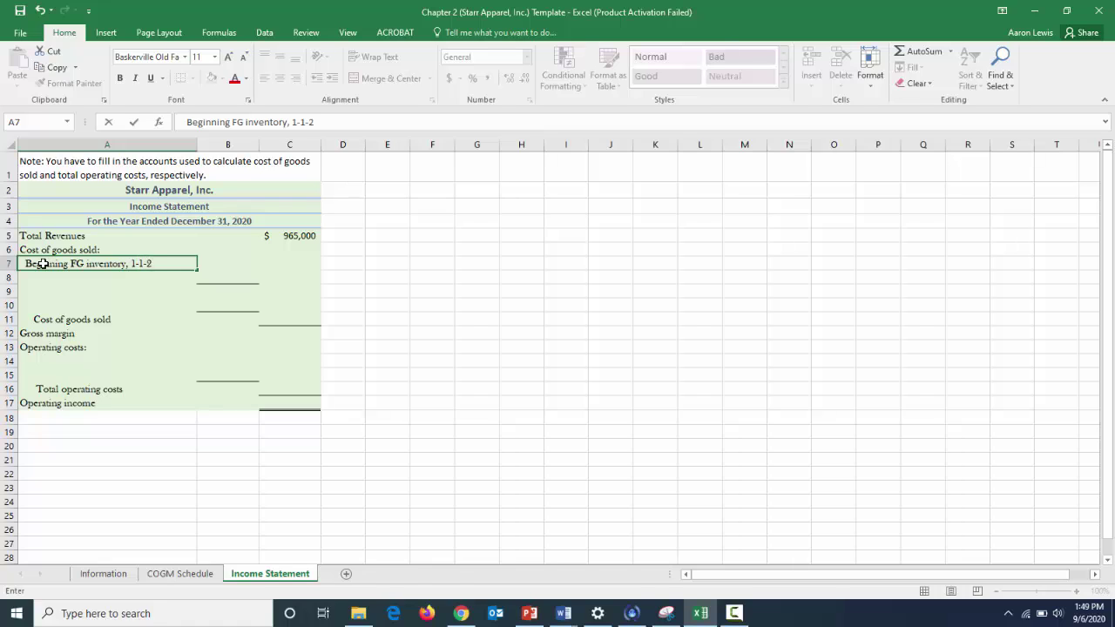
Link the beginning FG inventory in B7 to the beginning-of-2020 finished goods amount in Information cell B7.
left_click(227, 263)
type("=")
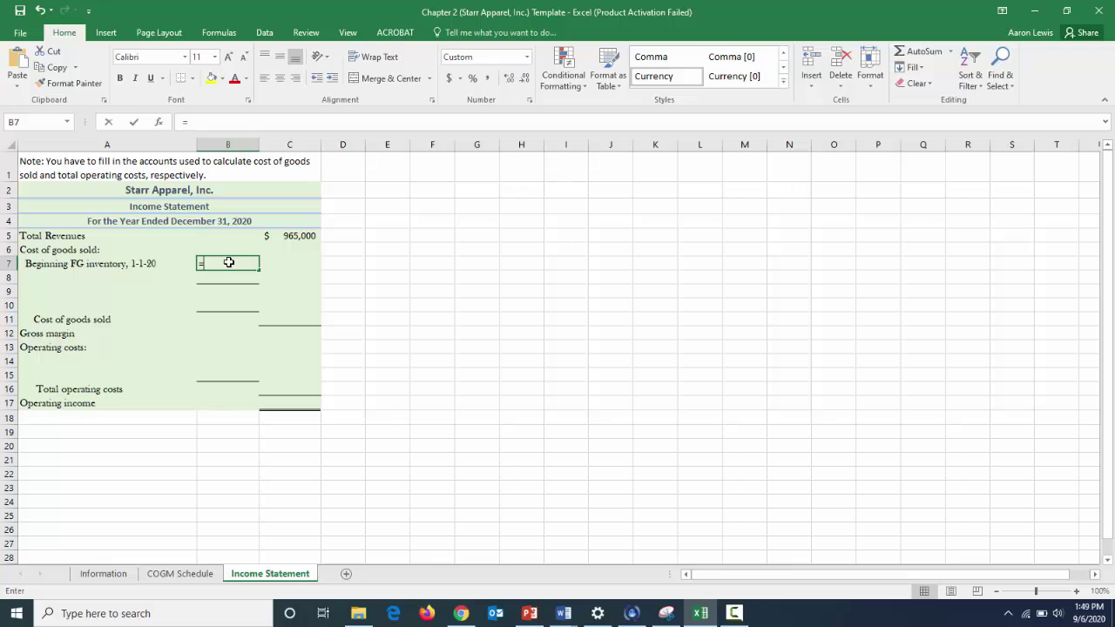
left_click(107, 580)
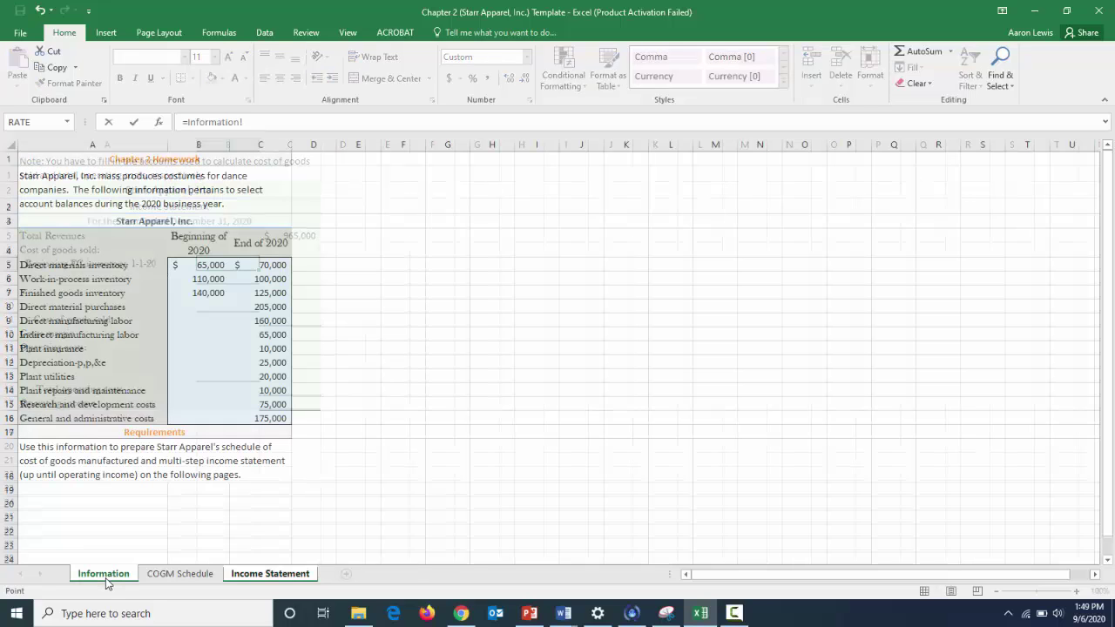
left_click(211, 294)
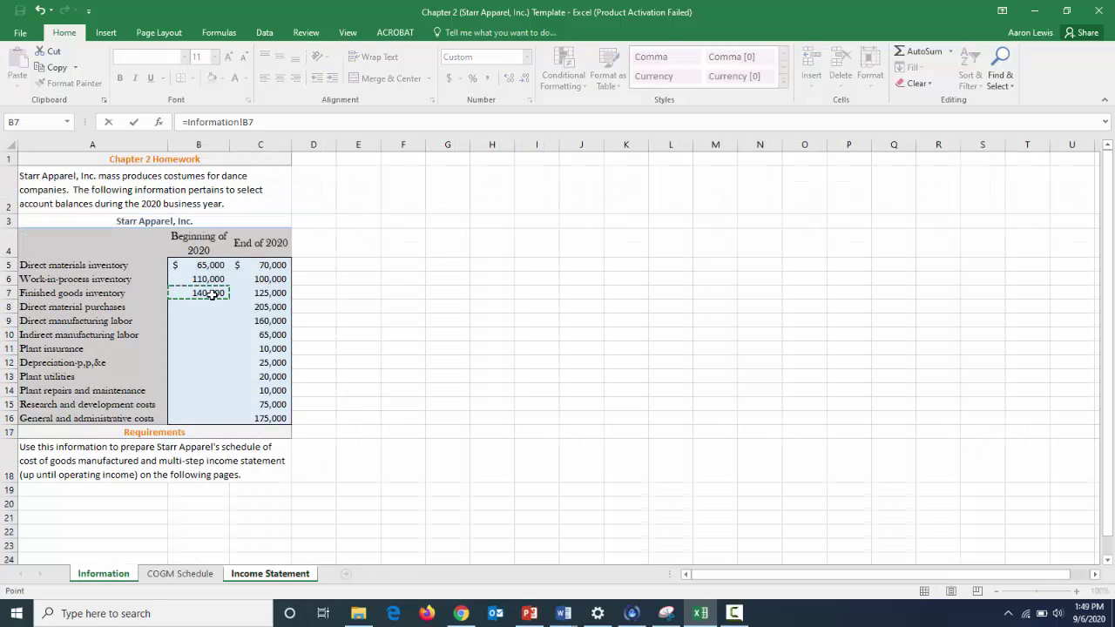
key("Return")
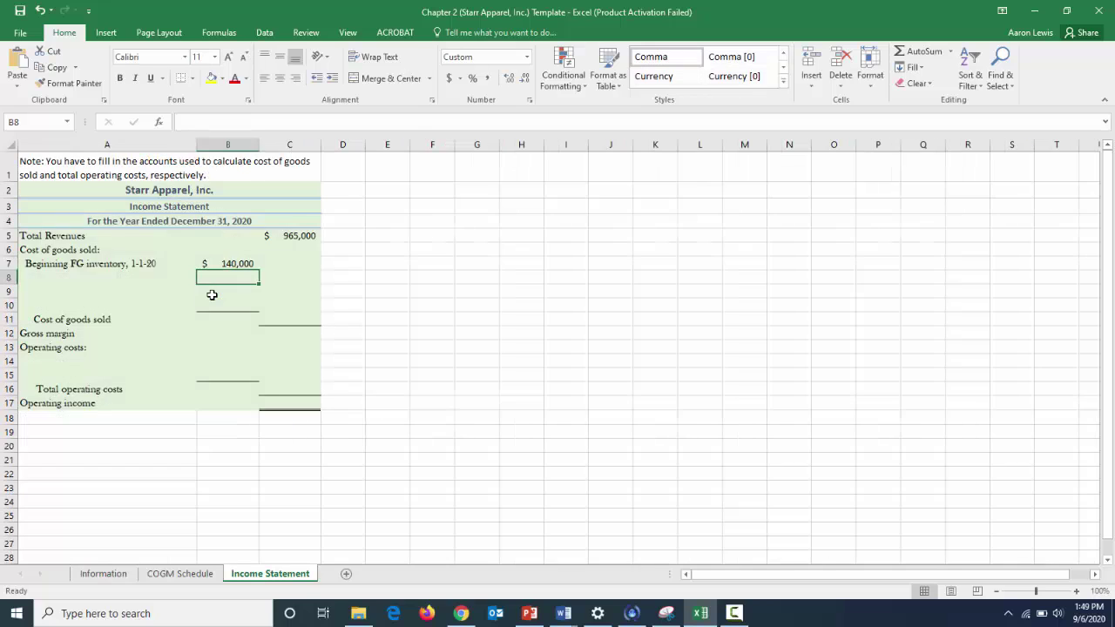
Label A8 "Cost of goods manufactured" and link B8 to the Cost of Goods Manufactured amount in COGM Schedule cell C23.
double_click(57, 280)
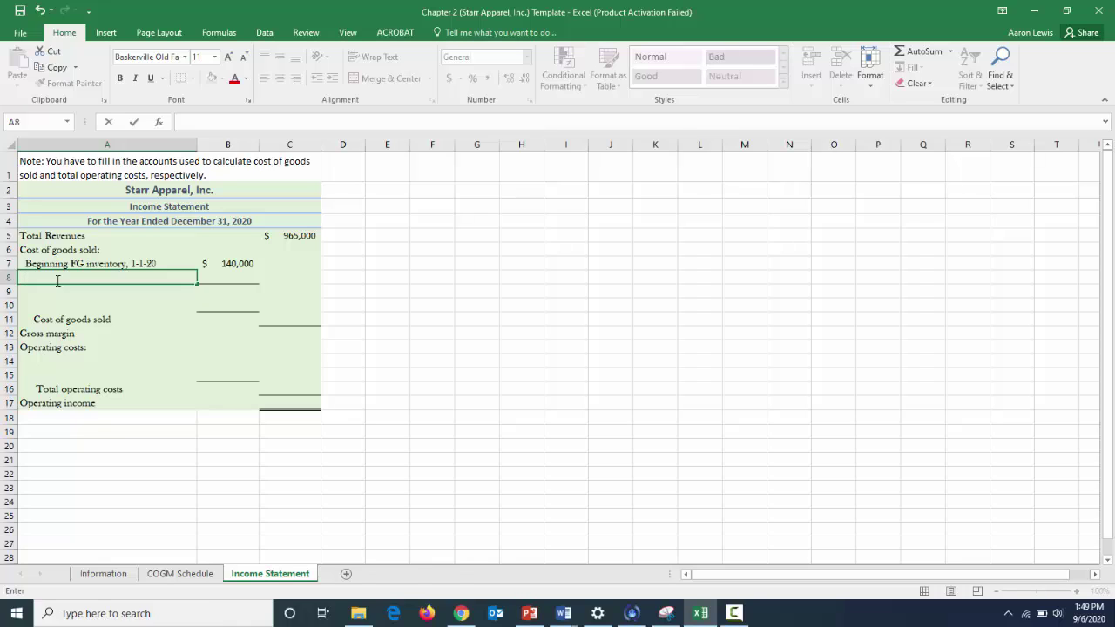
type("Cost of goods manufactured")
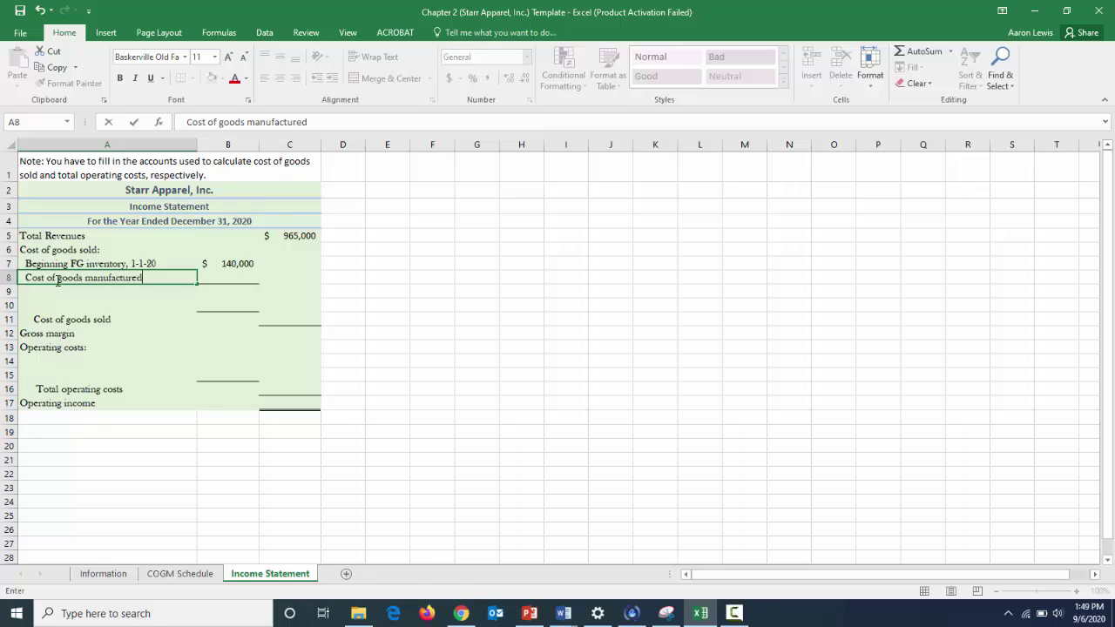
left_click(244, 278)
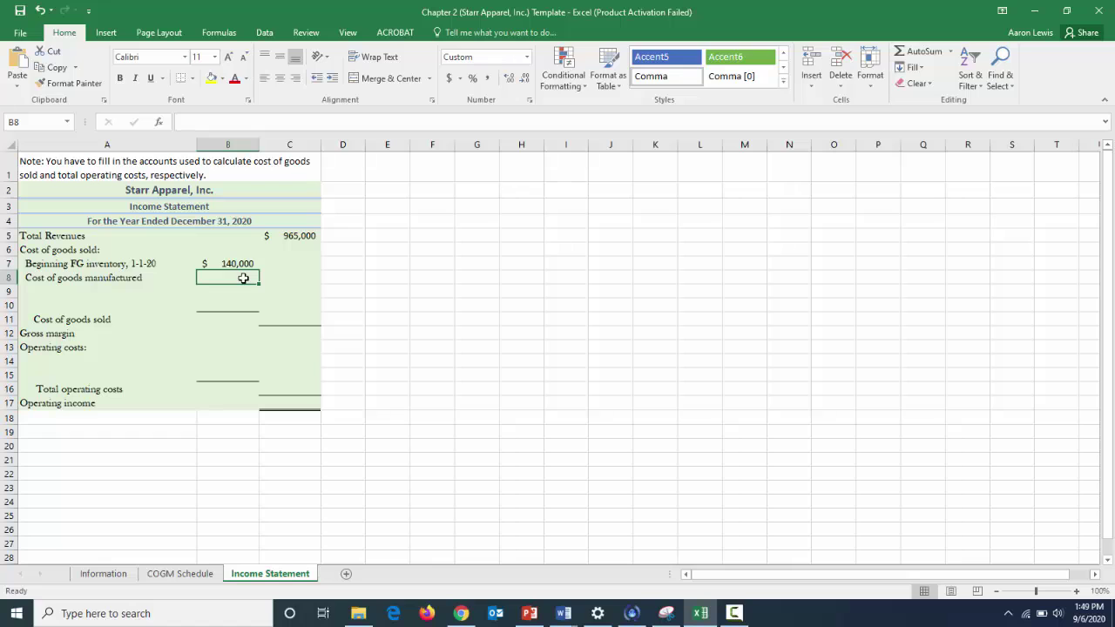
type("=")
left_click(180, 573)
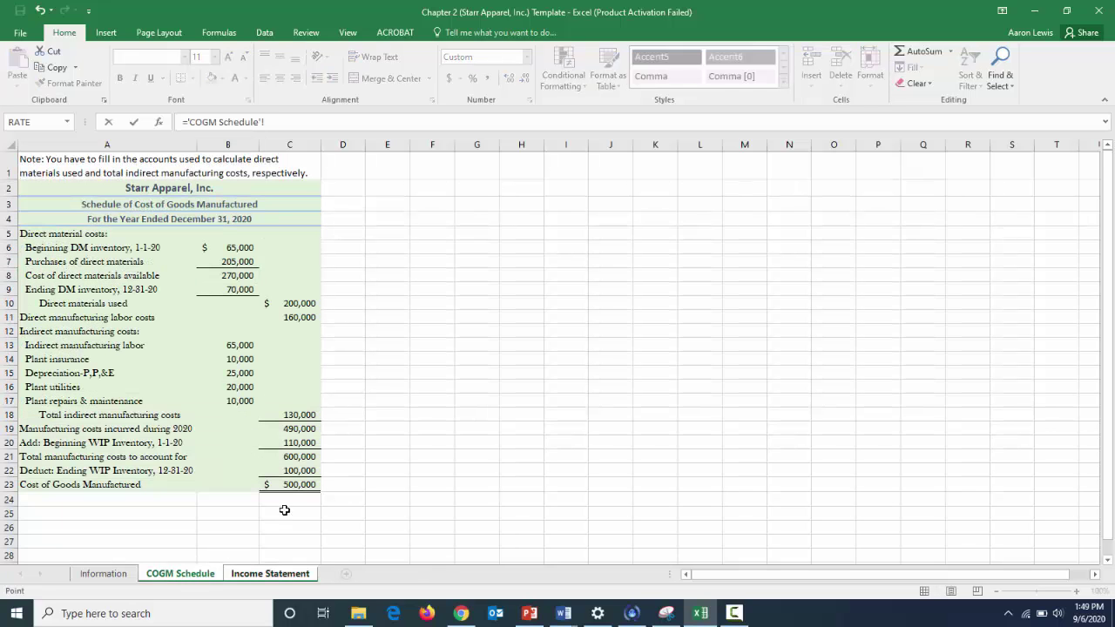
left_click(306, 487)
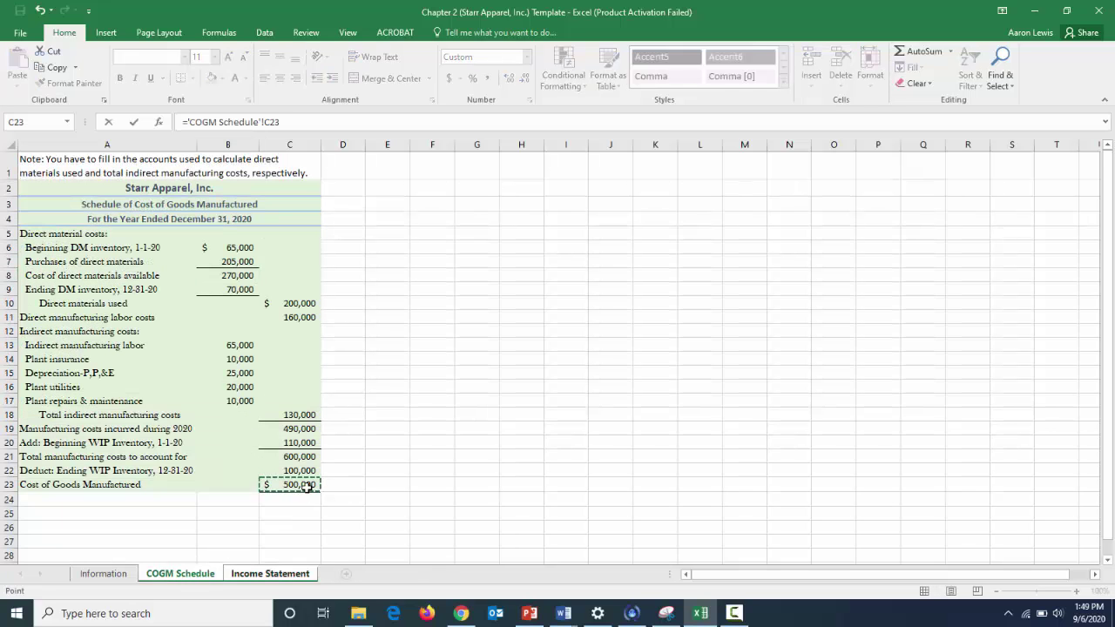
key("Return")
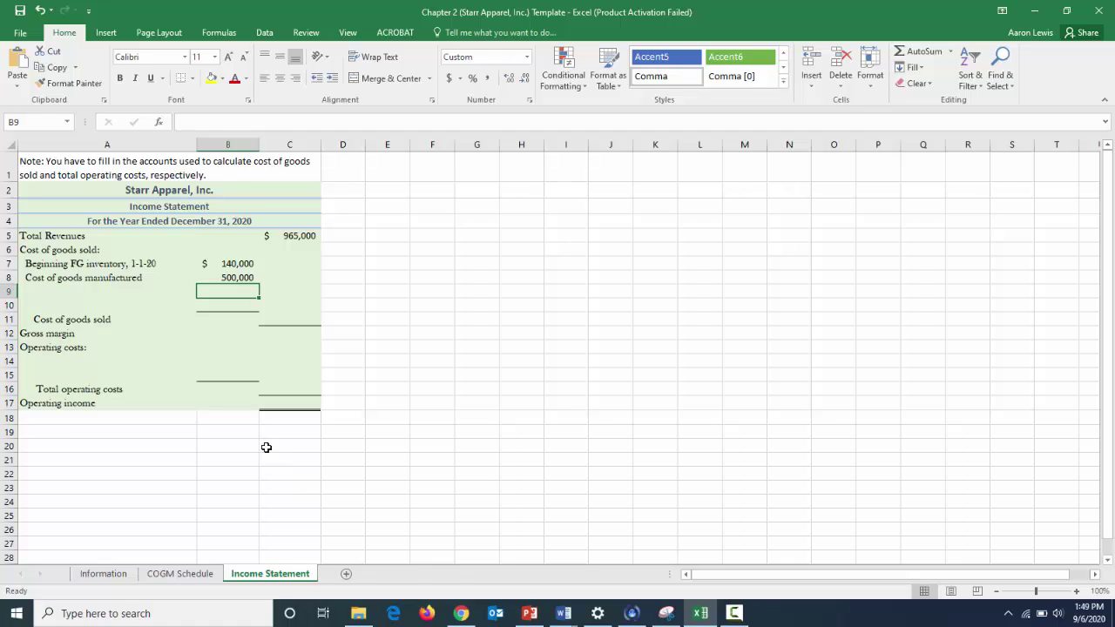
Label A9 "Cost of goods available" in the cost of goods sold section.
left_click(37, 291)
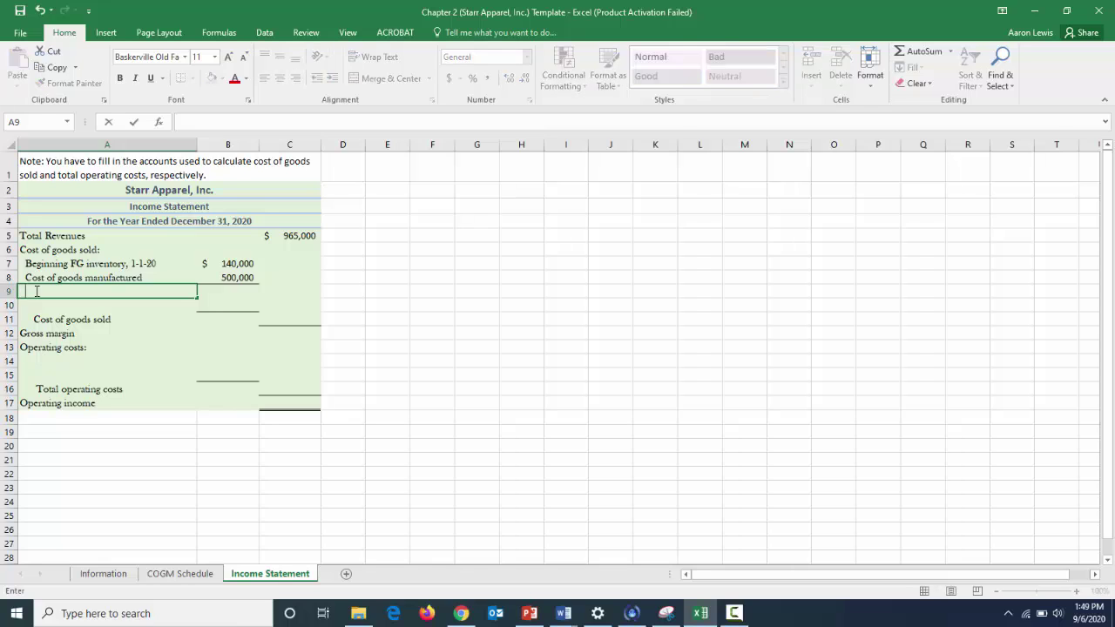
key("ctrl+v")
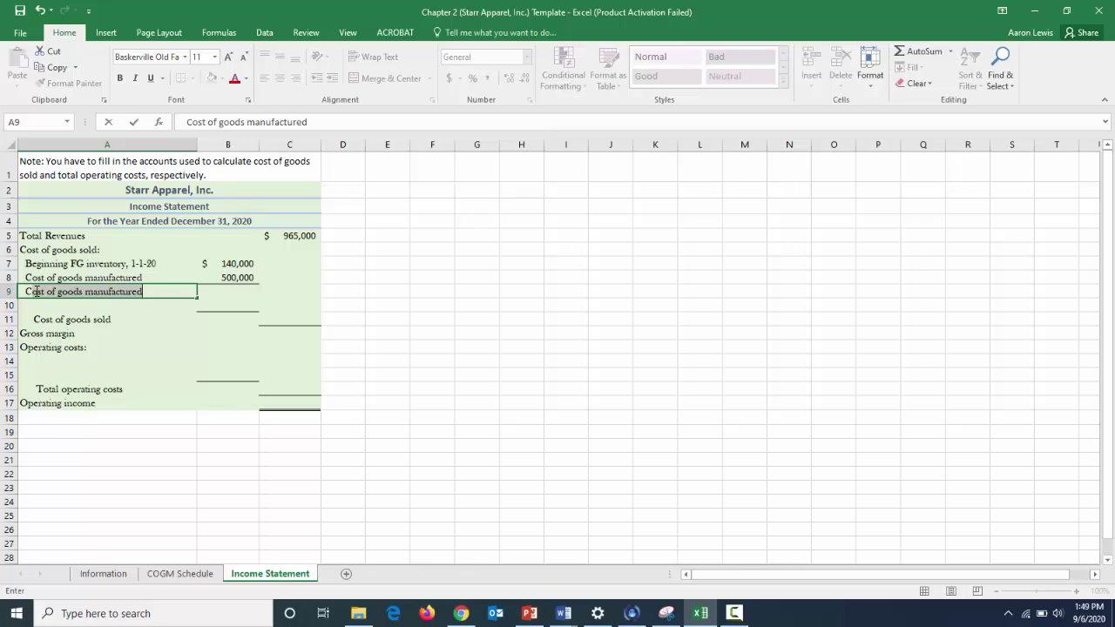
key("BackSpace")
key("BackSpace")
key("BackSpace")
key("BackSpace")
key("BackSpace")
key("BackSpace")
key("BackSpace")
key("BackSpace")
key("BackSpace")
key("BackSpace")
key("BackSpace")
key("BackSpace")
type("av")
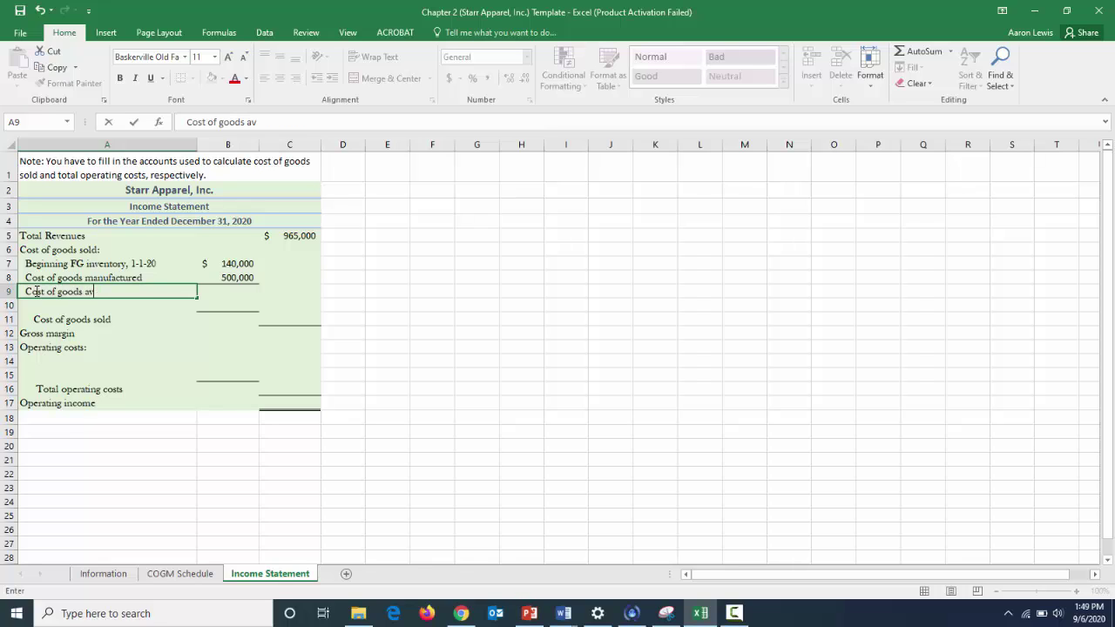
type("ailable")
Calculate the cost of goods available in B9 as B7+B8.
left_click(244, 293)
type("=")
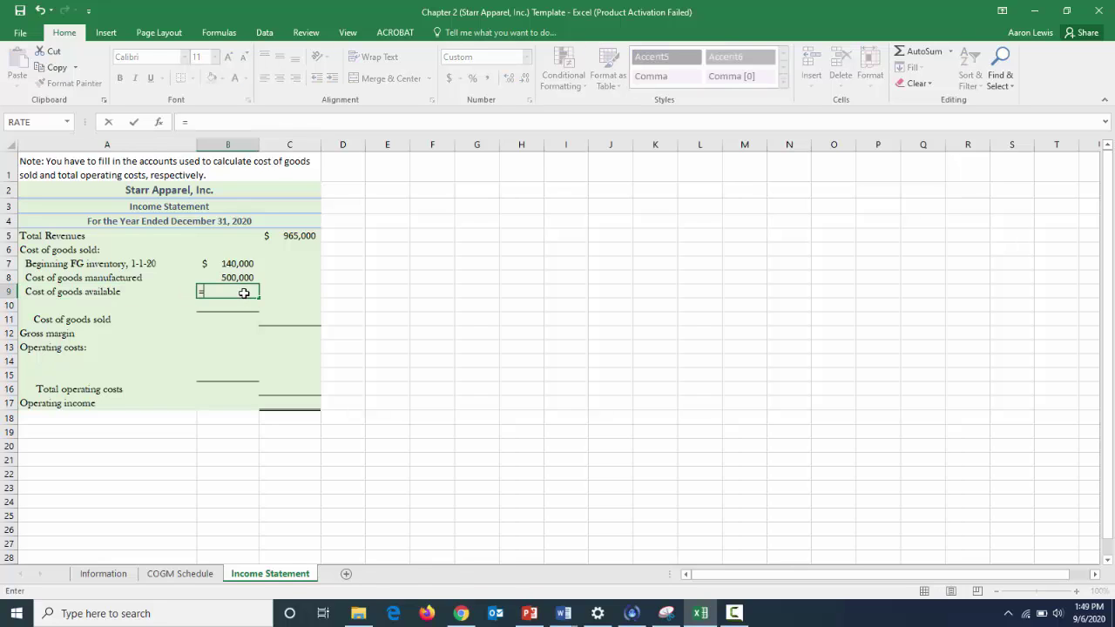
left_click(246, 263)
type("+")
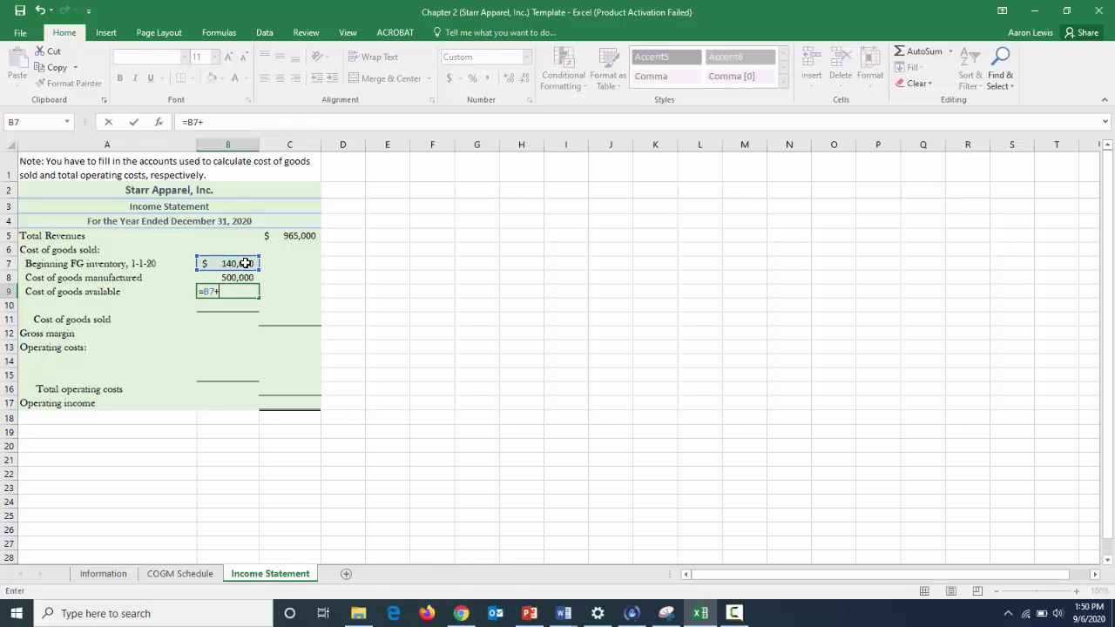
left_click(240, 277)
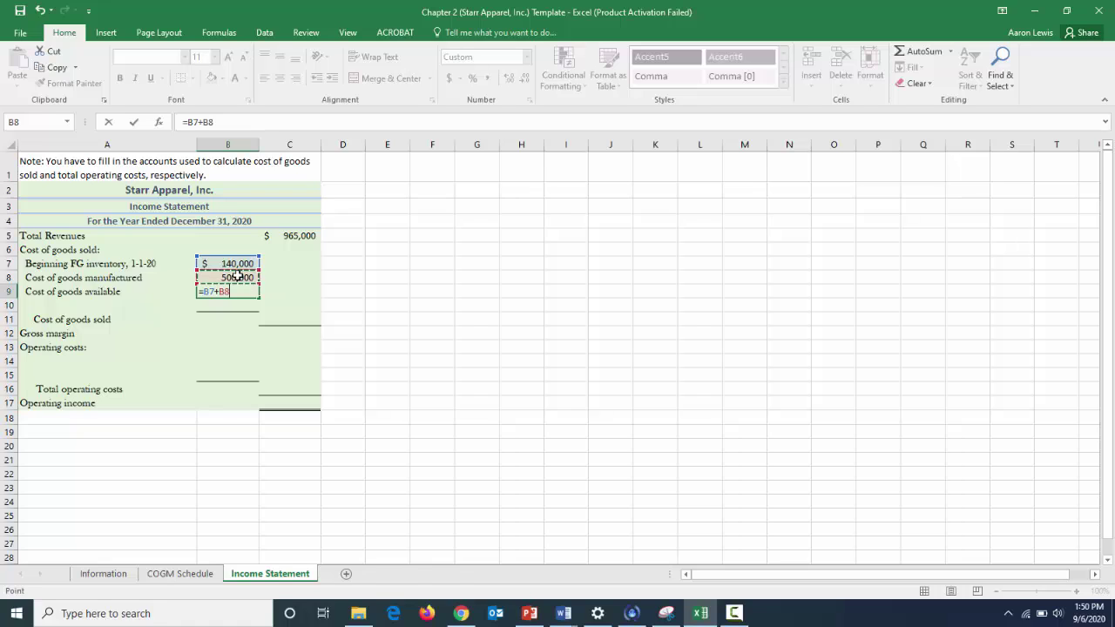
key("Return")
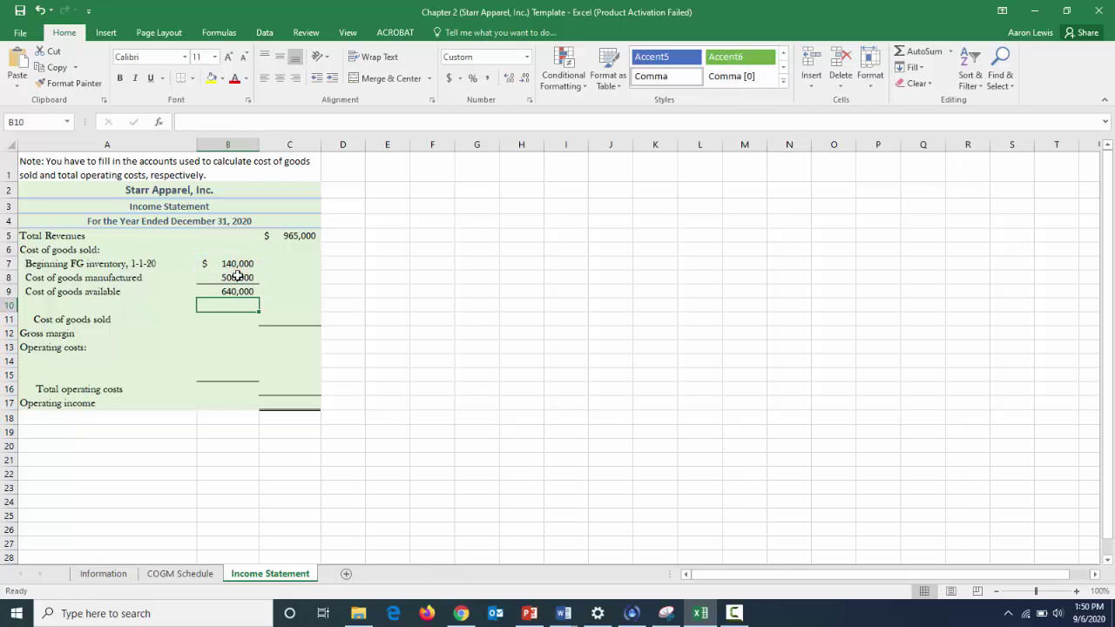
Label A10 "Ending FG inventory, 12-31-20" below the cost of goods available.
left_click(37, 305)
type("Endi")
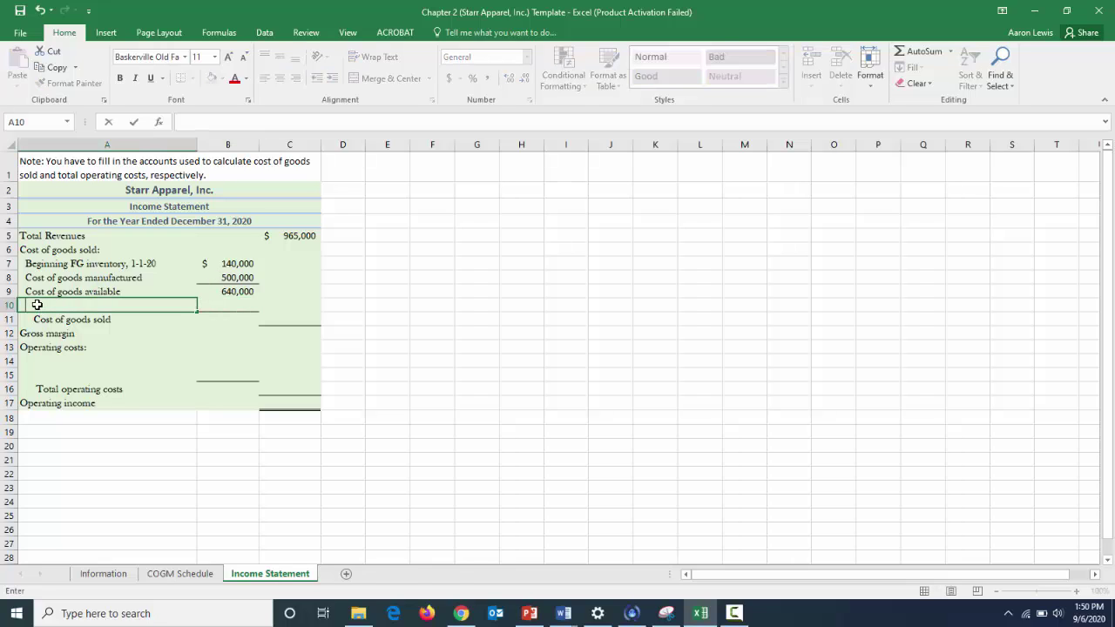
type("ng FG Iinventory")
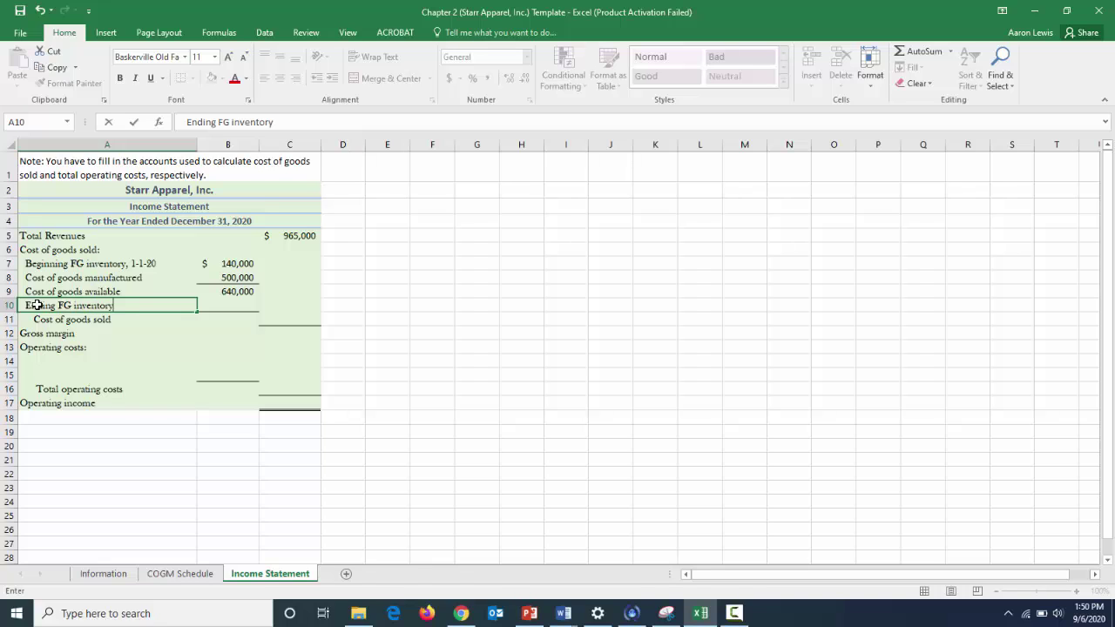
type(", 12-31-20")
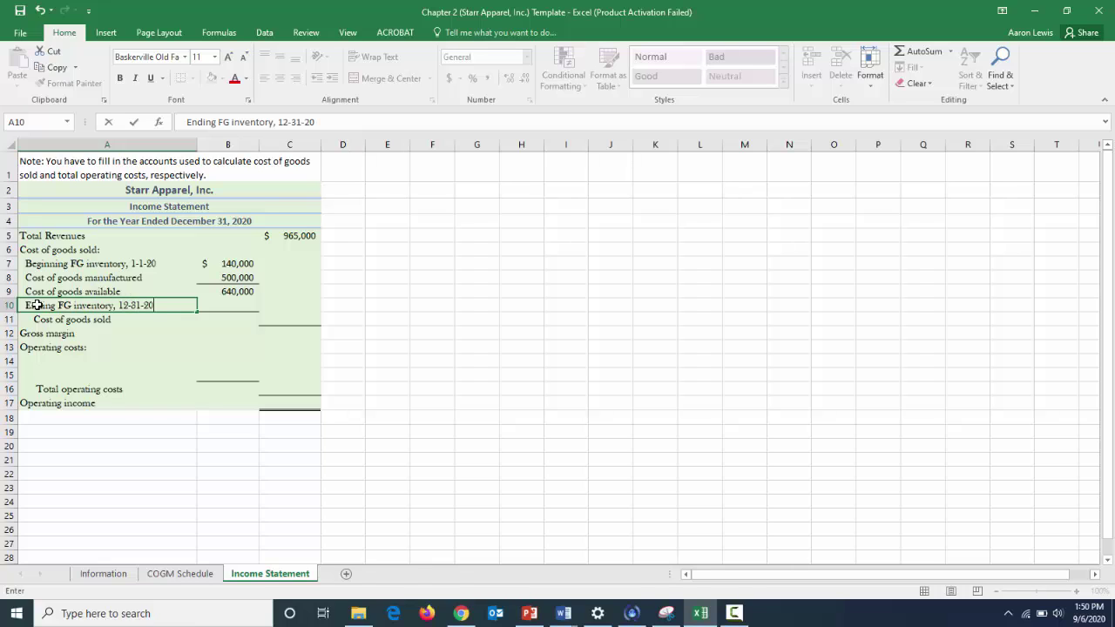
Link the ending FG inventory in B10 to the end-of-2020 finished goods amount in Information cell C7.
left_click(232, 308)
type("=")
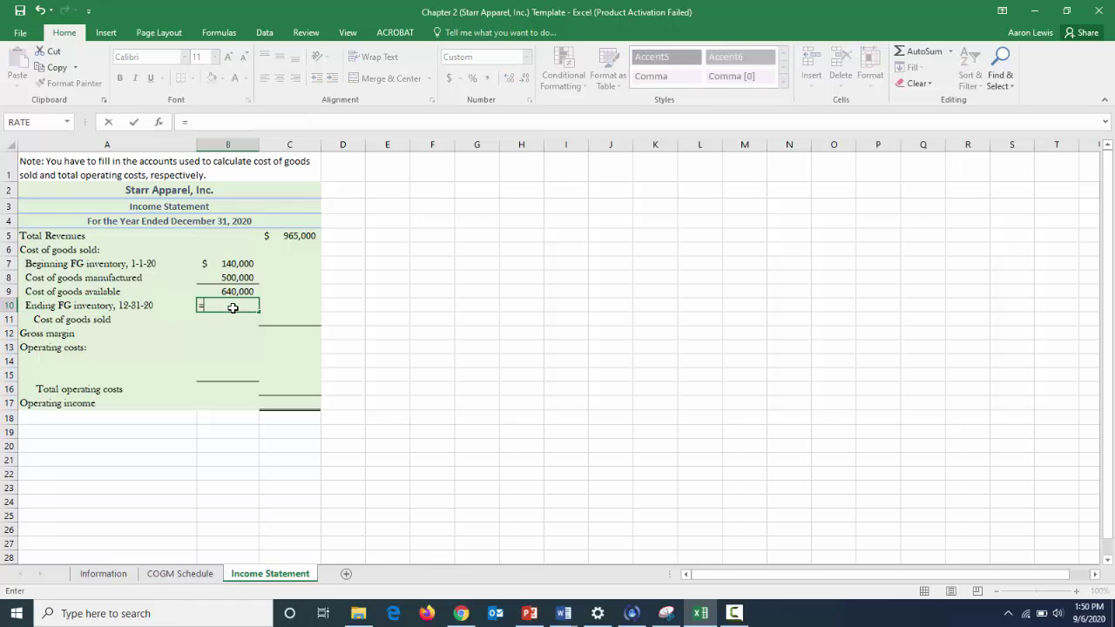
left_click(104, 573)
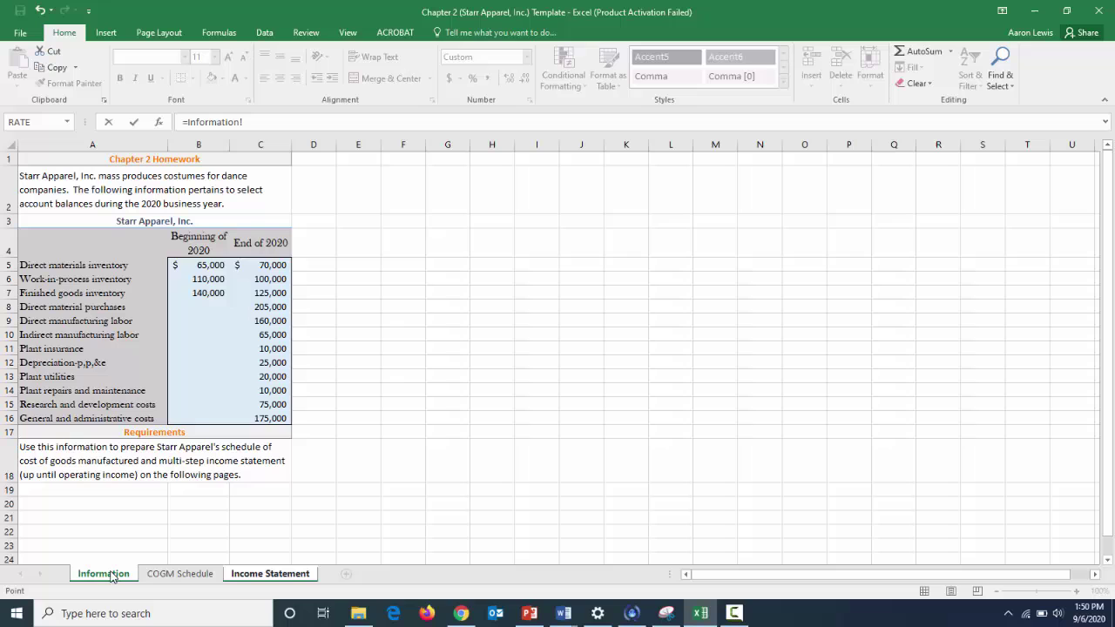
left_click(278, 293)
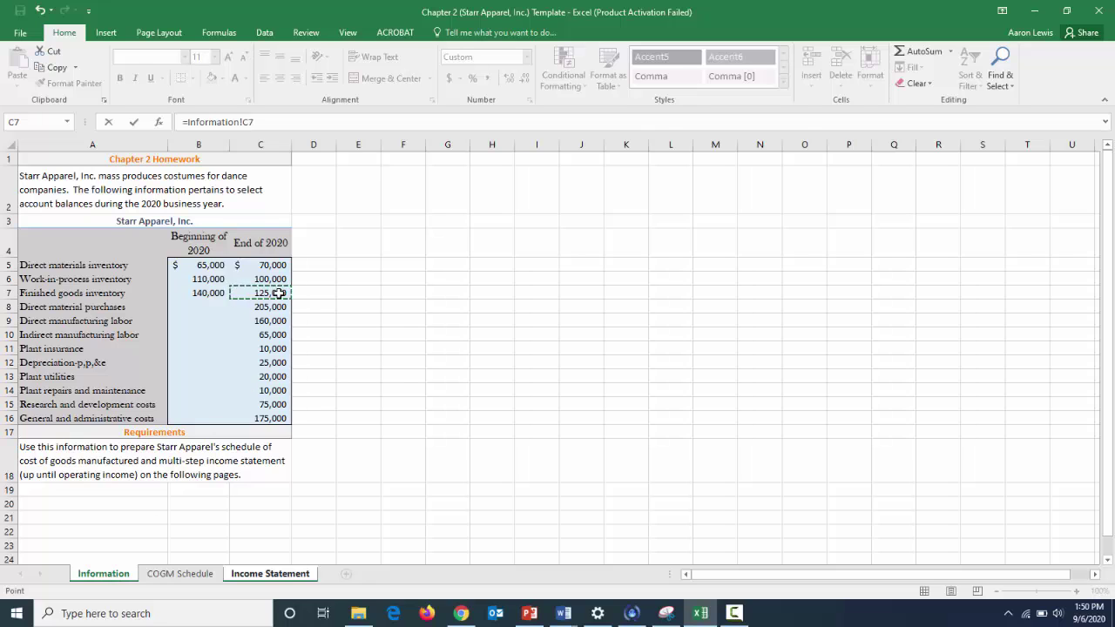
key("Return")
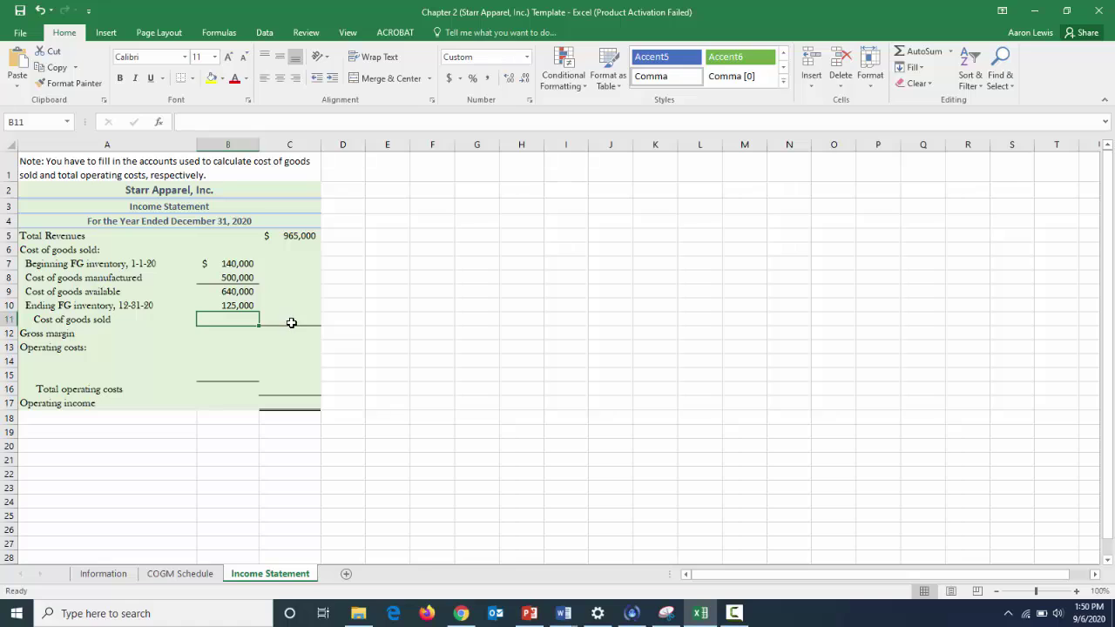
Calculate the cost of goods sold in C11 as B9-B10.
left_click(291, 321)
type("=")
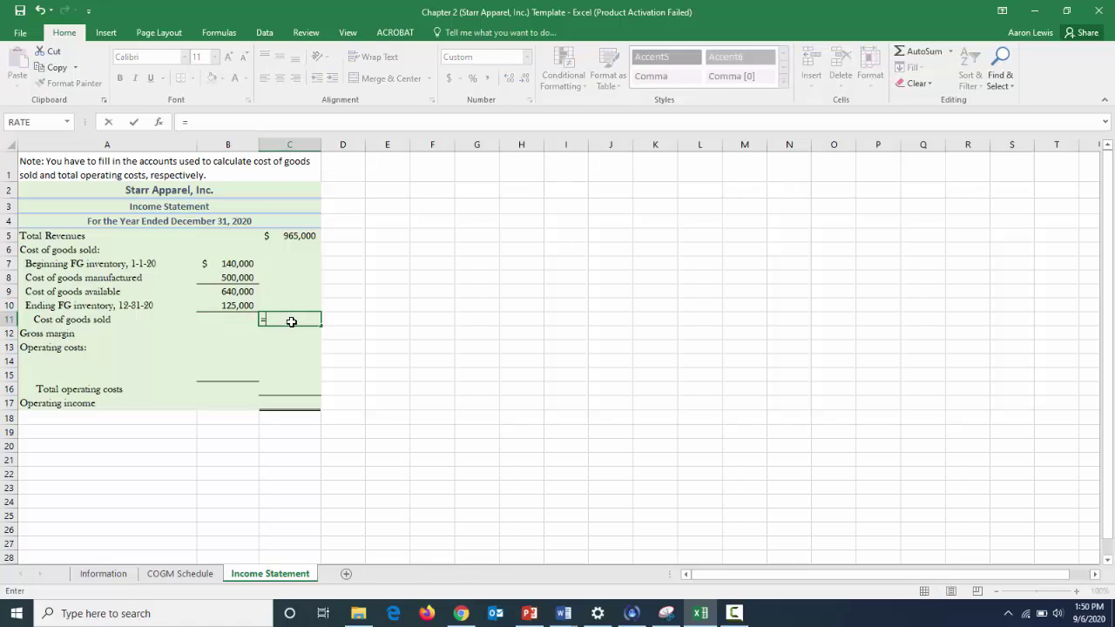
left_click(248, 293)
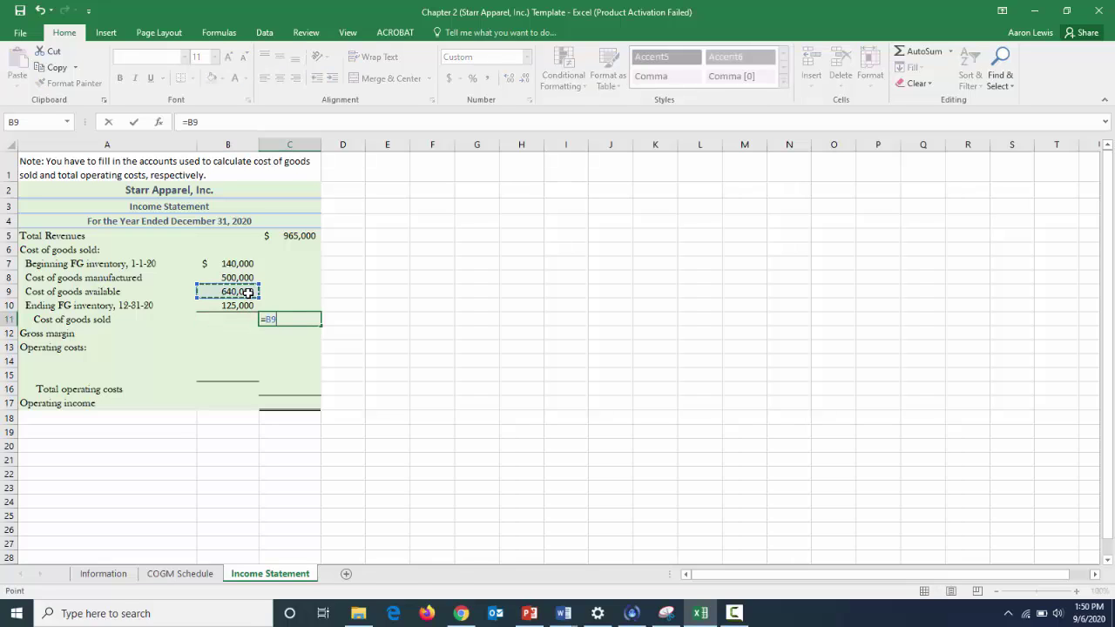
type("-")
left_click(242, 305)
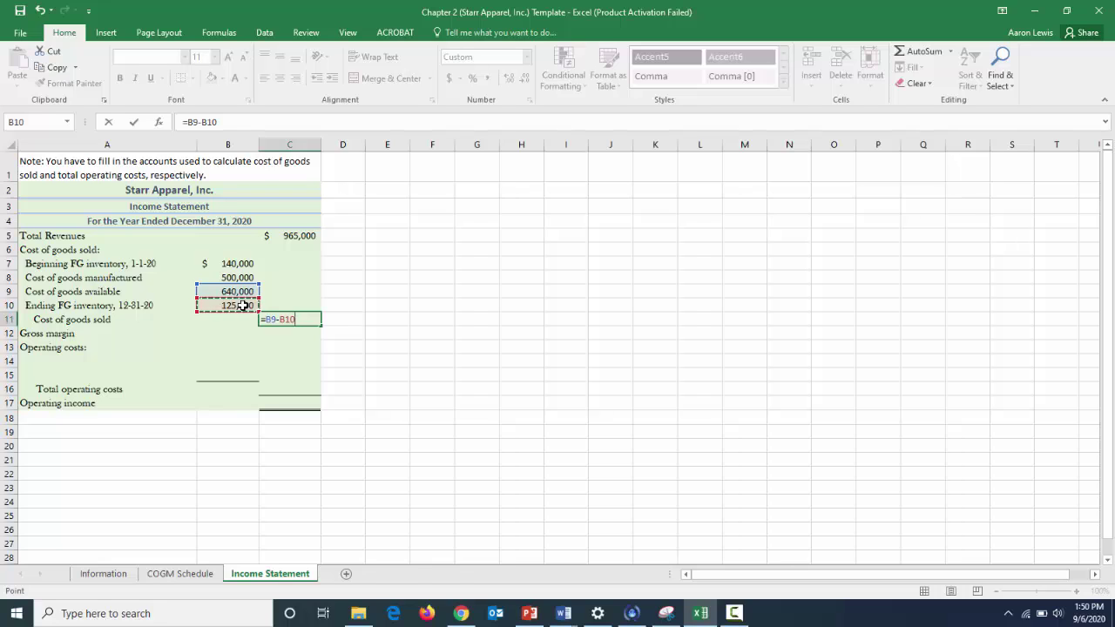
key("Return")
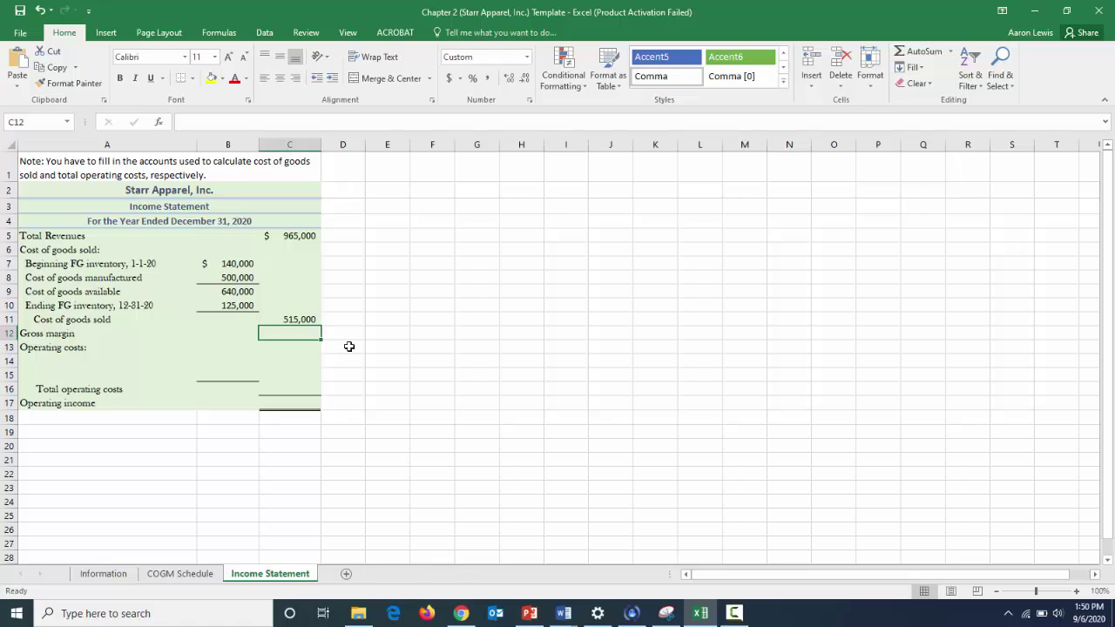
Calculate the gross margin in C12 as total revenues minus cost of goods sold, C5-C11.
type("=")
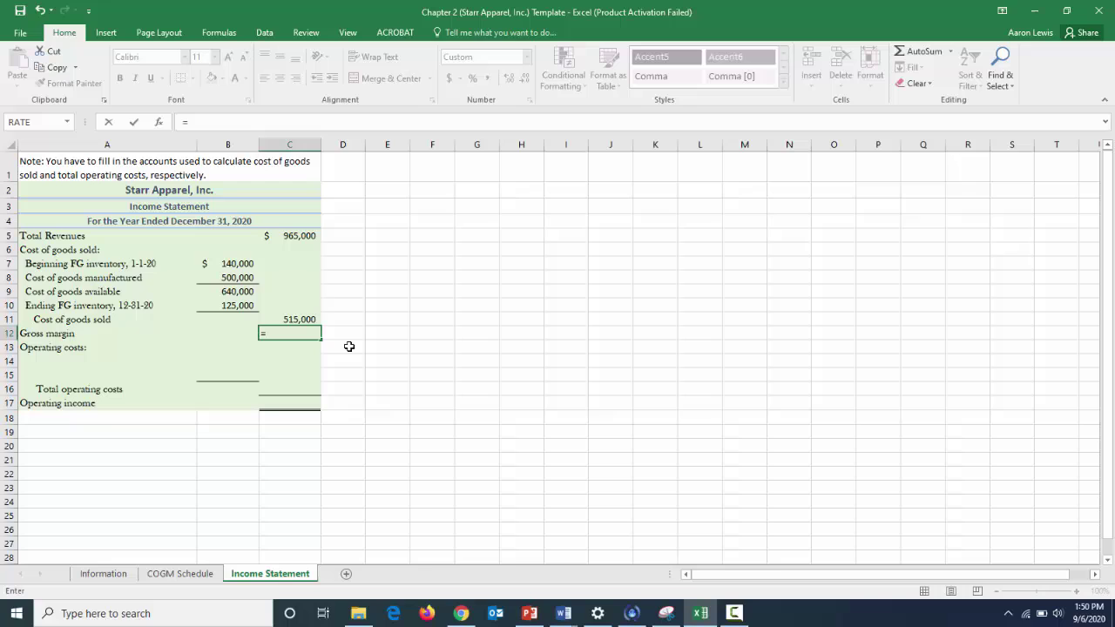
left_click(296, 235)
type("-")
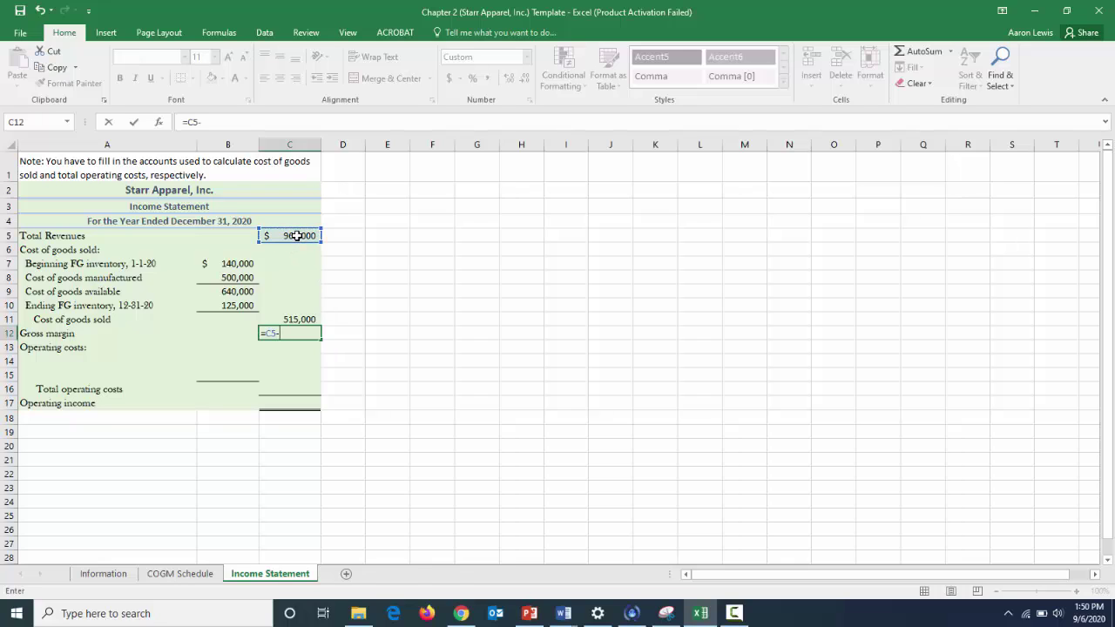
left_click(297, 320)
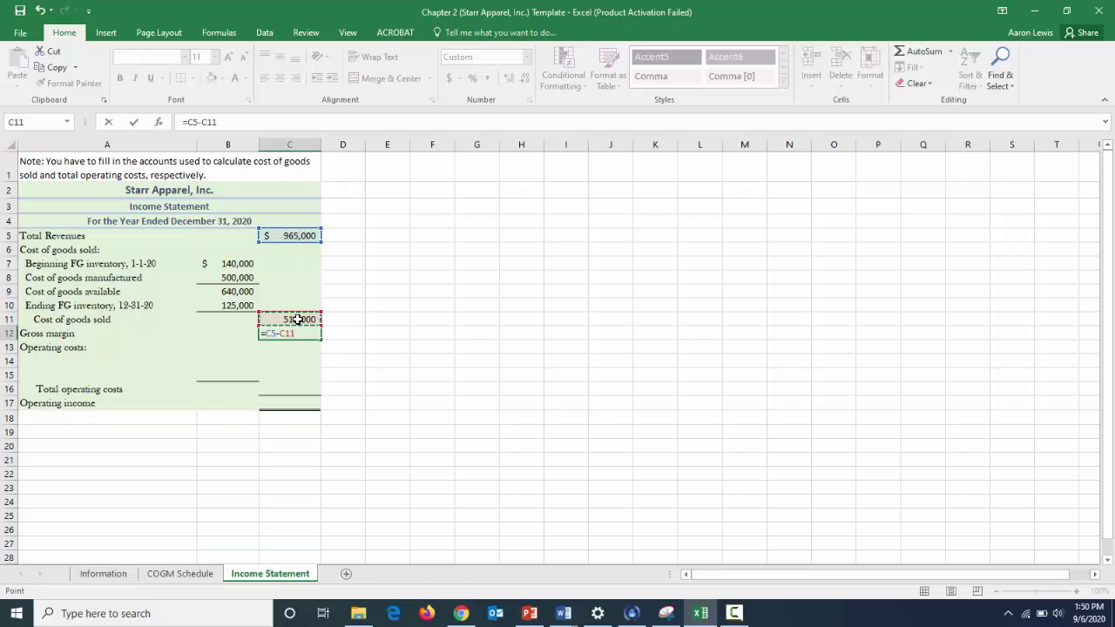
key("Return")
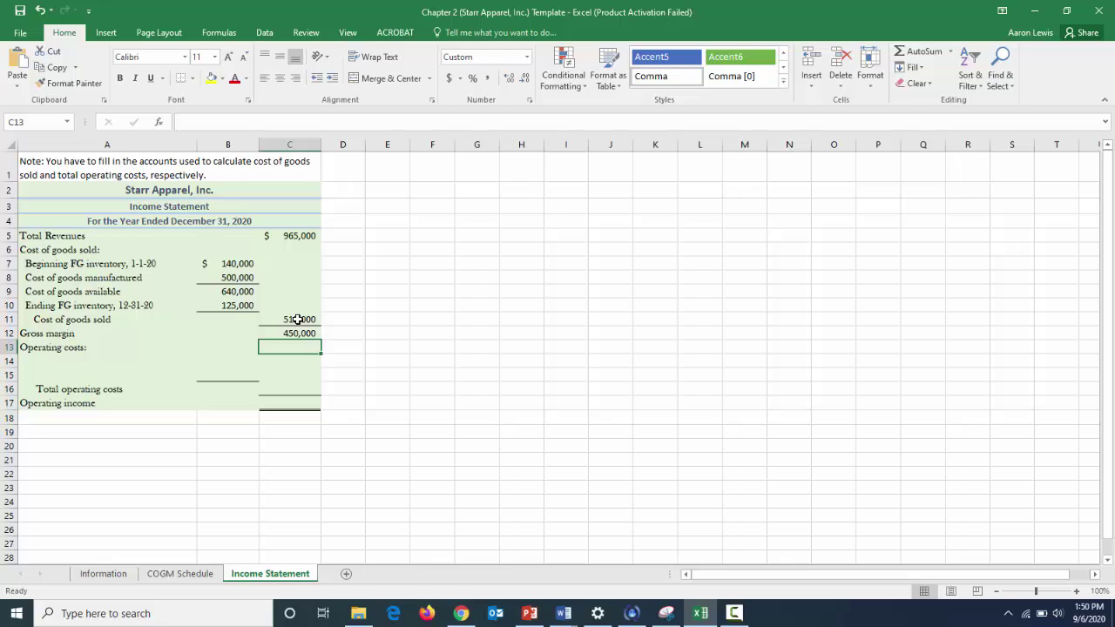
Label A14 "Research and Development costs" under the operating costs heading.
left_click(32, 361)
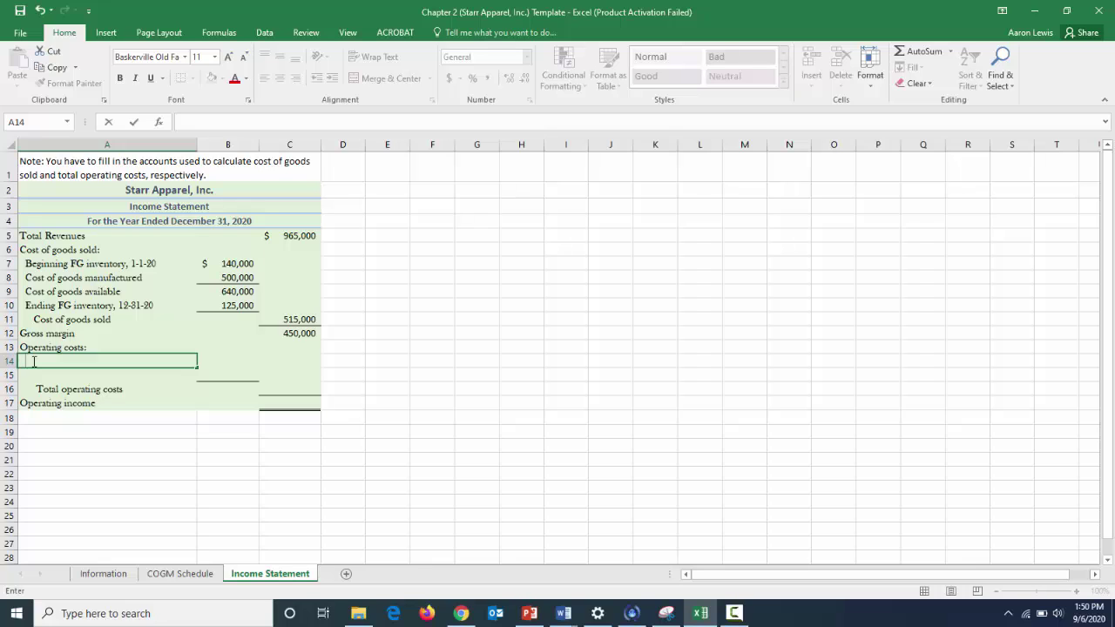
type("Research and Deve")
type("lop")
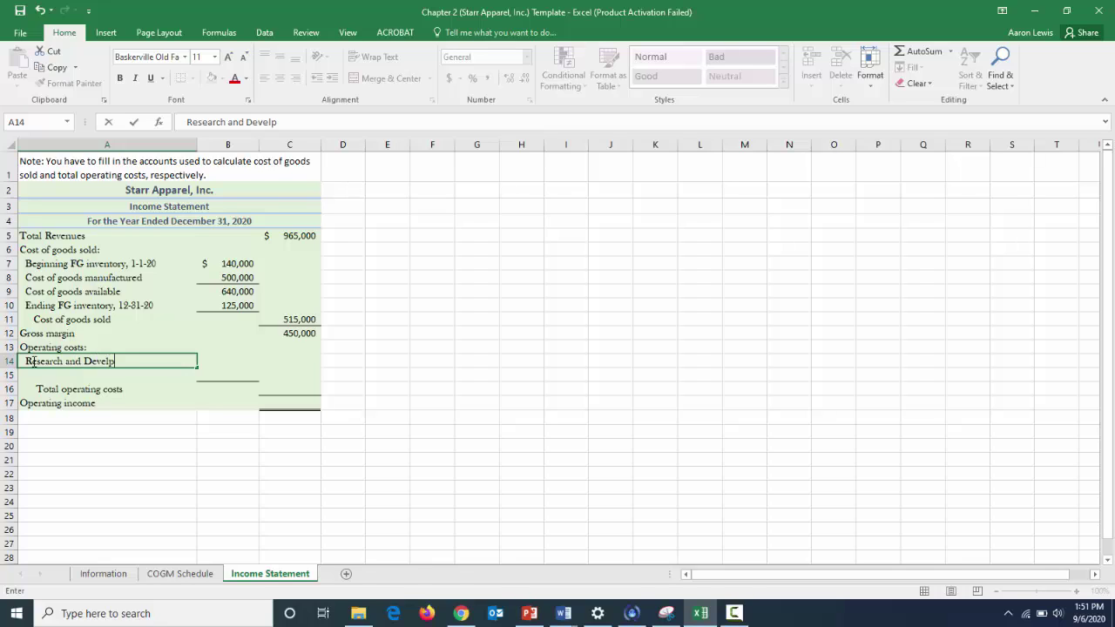
type("ment costs")
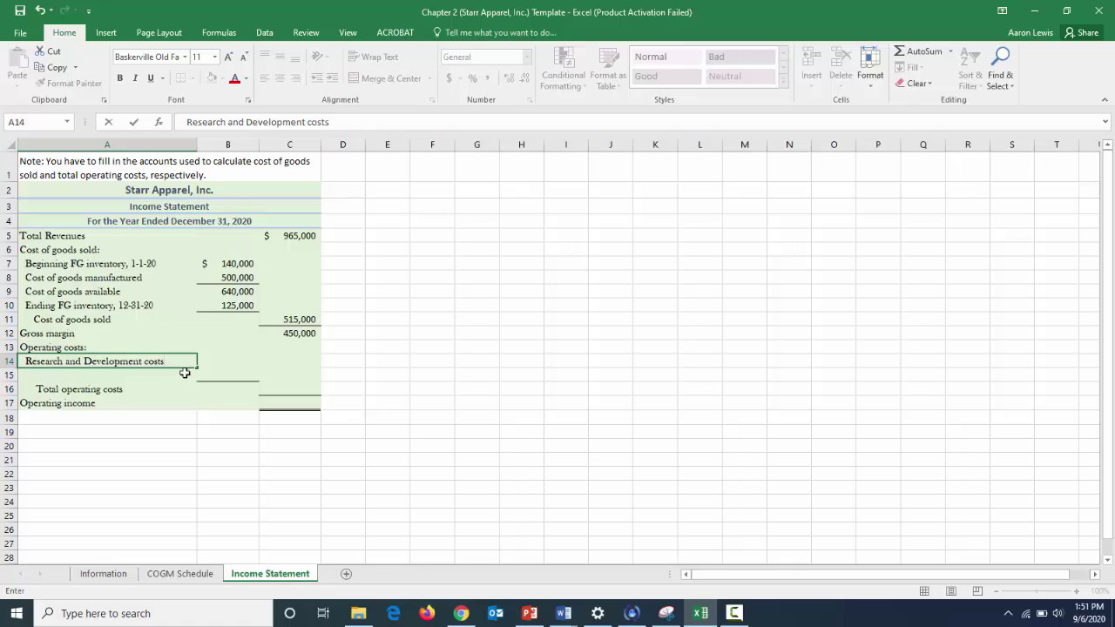
Link the research and development costs in B14 to the end-of-2020 amount in Information cell C15.
left_click(229, 360)
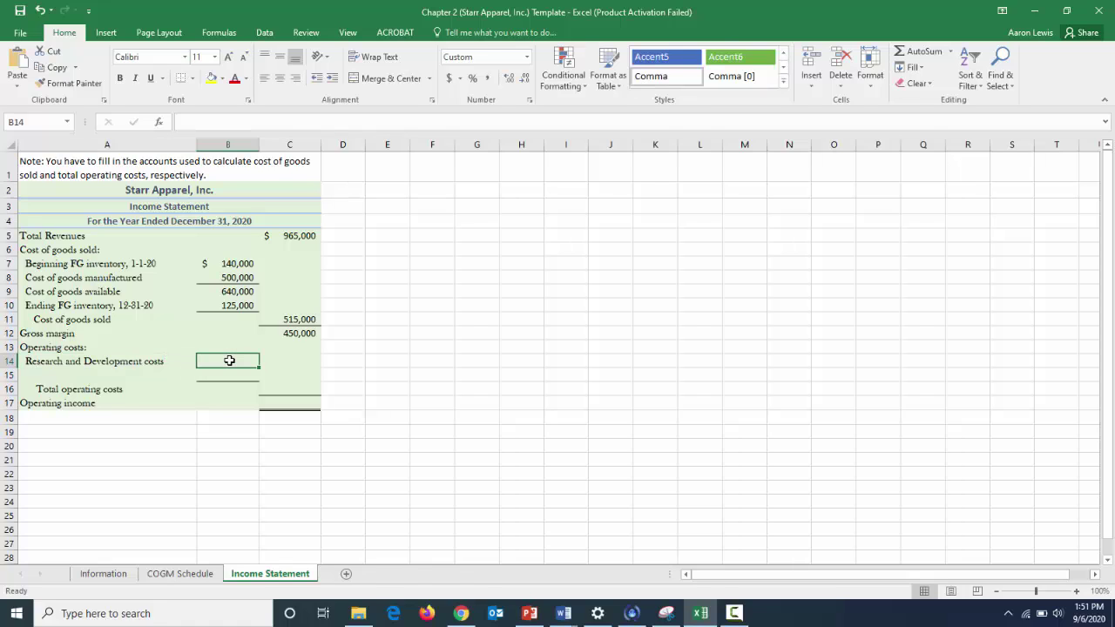
type("=")
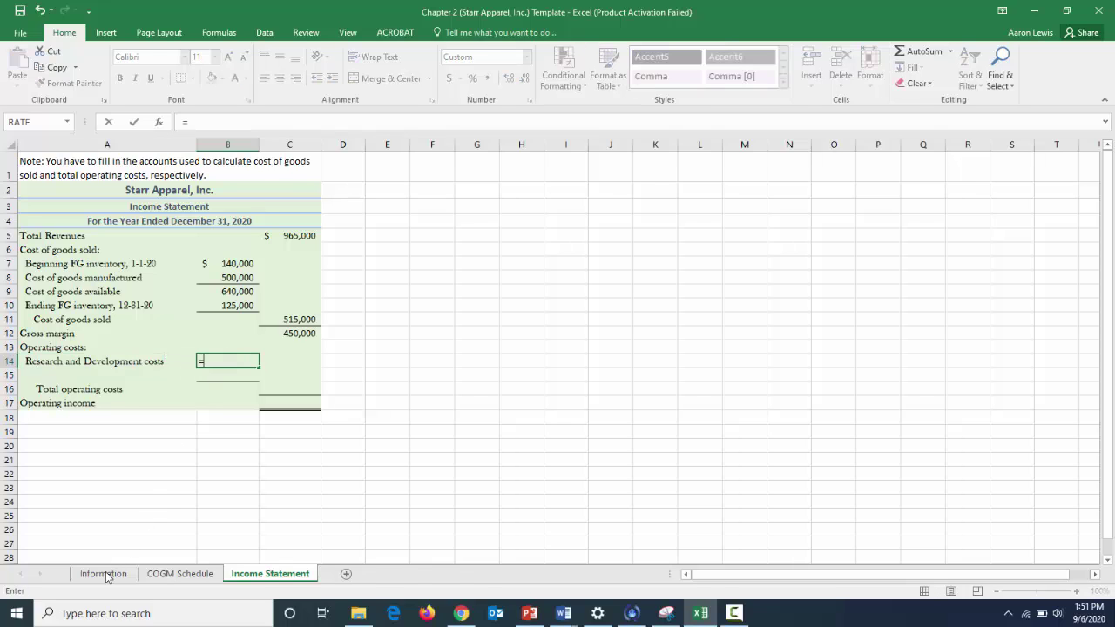
left_click(105, 574)
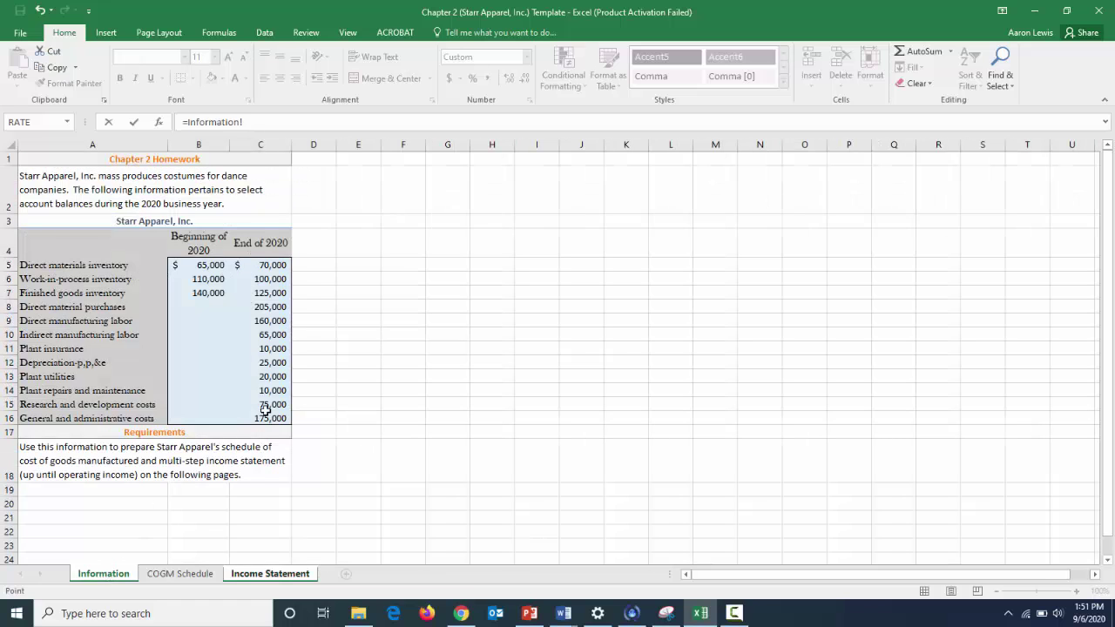
left_click(265, 406)
key("Return")
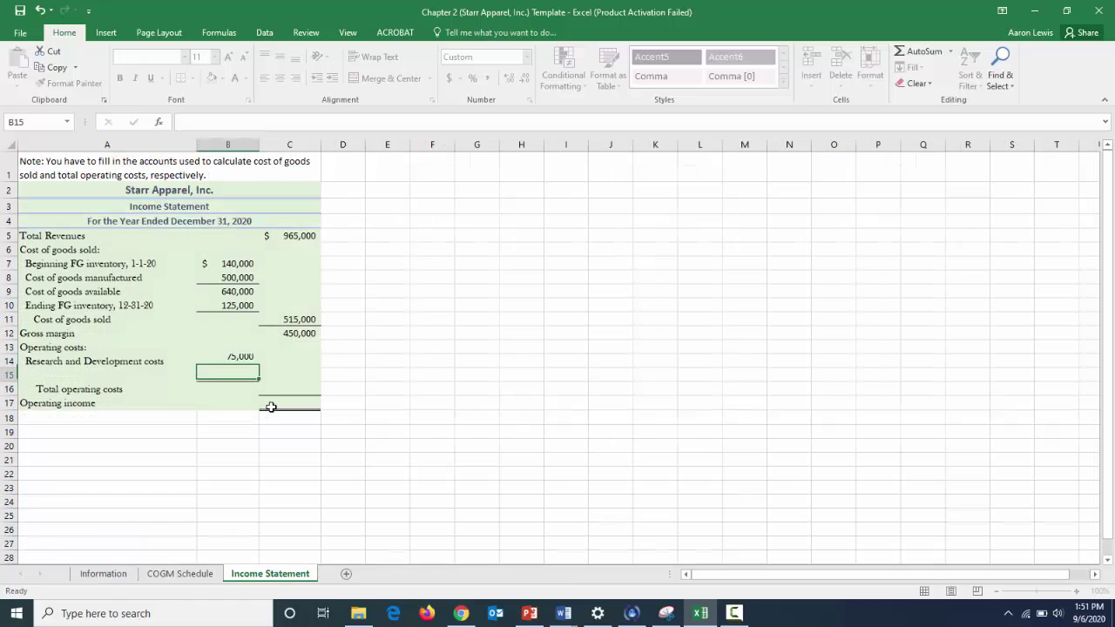
Label A15 "General and Administrative costs" below the research and development line.
left_click(39, 375)
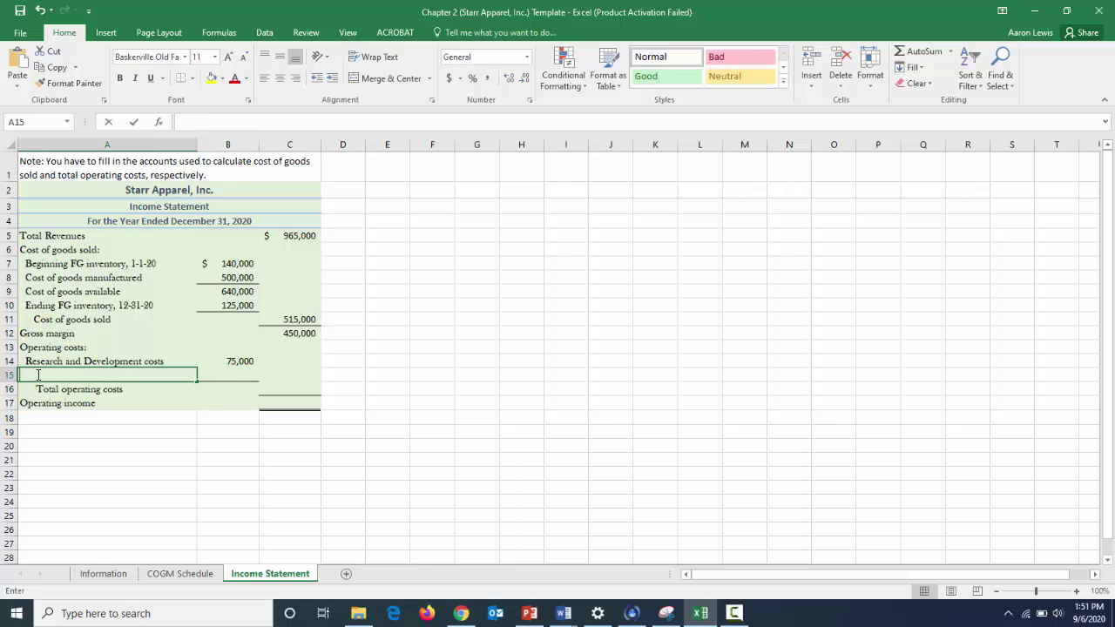
type("Gen")
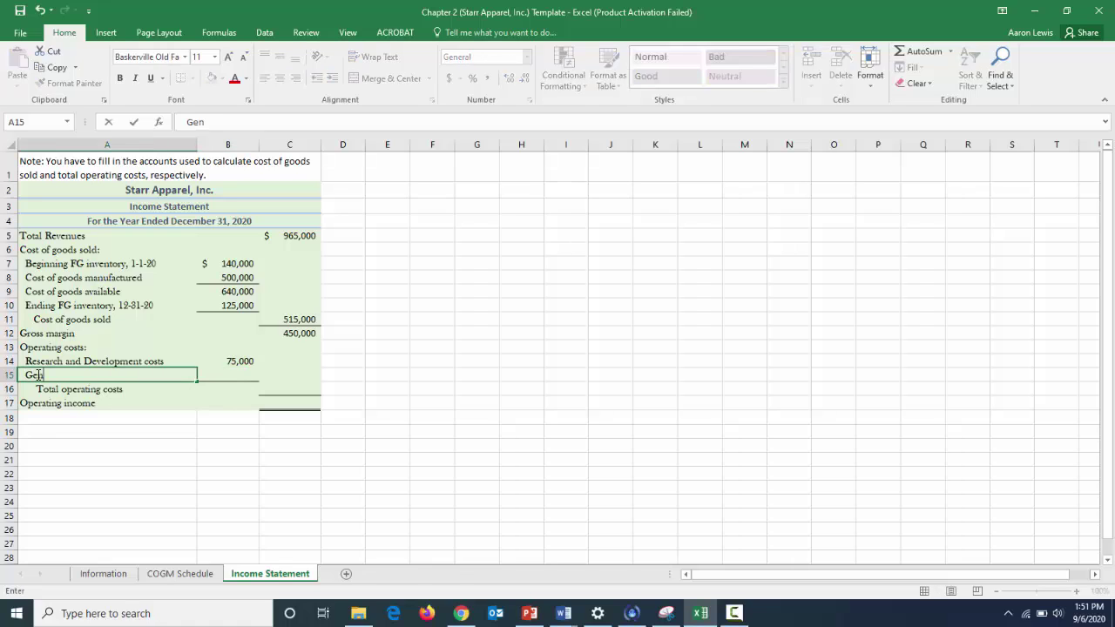
type("eral and Administrat")
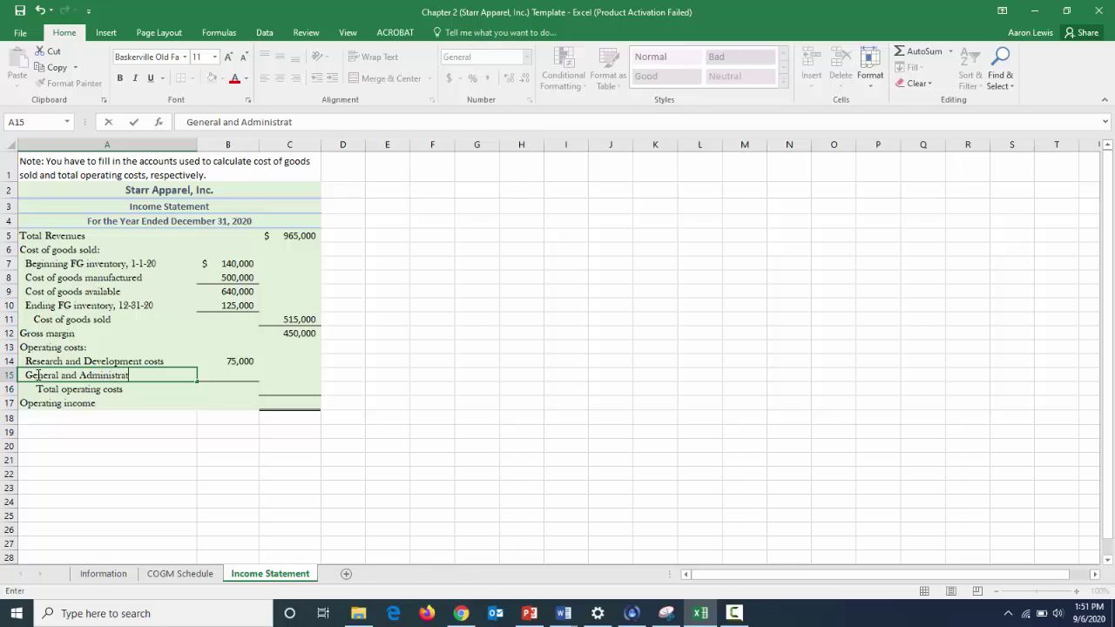
type("ive costs")
Link the general and administrative costs in B15 to the end-of-2020 amount in Information cell C16.
left_click(230, 375)
type("=")
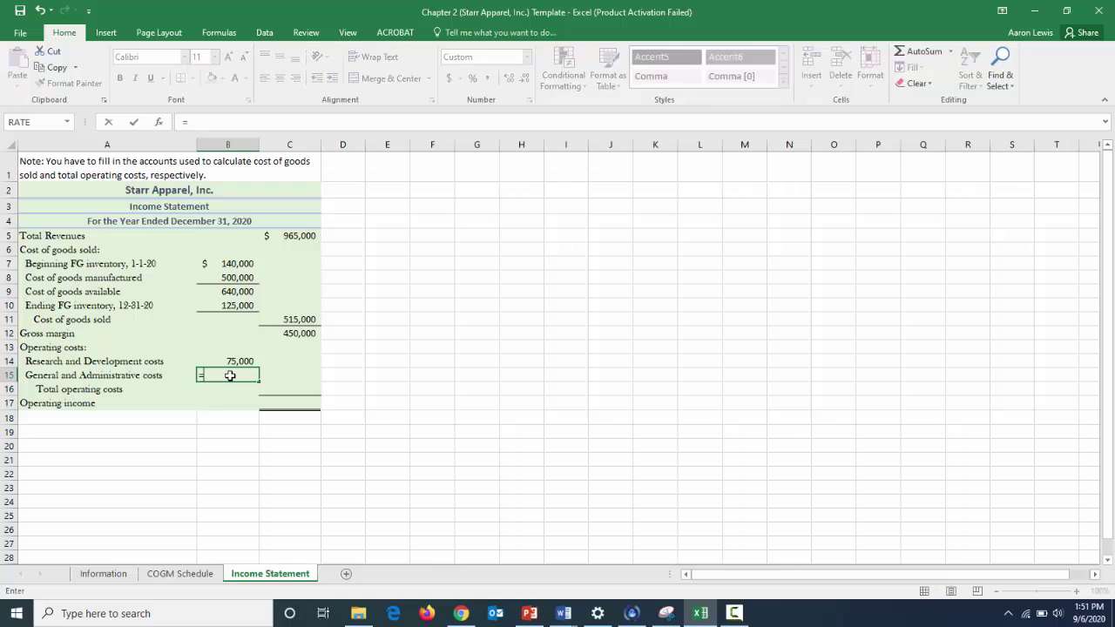
left_click(103, 573)
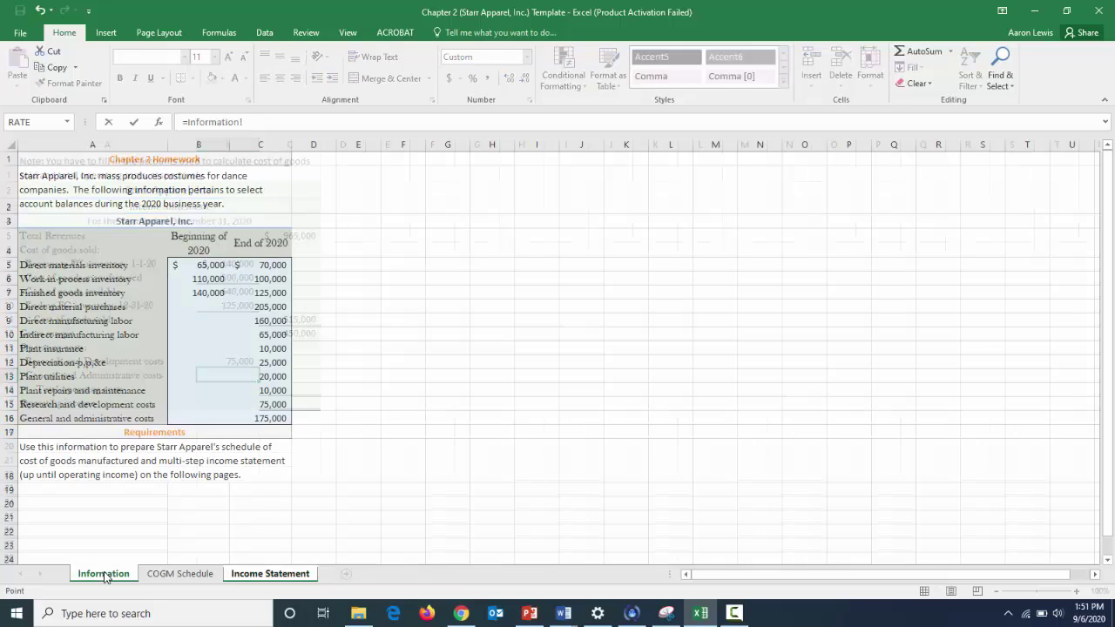
left_click(257, 419)
key("Return")
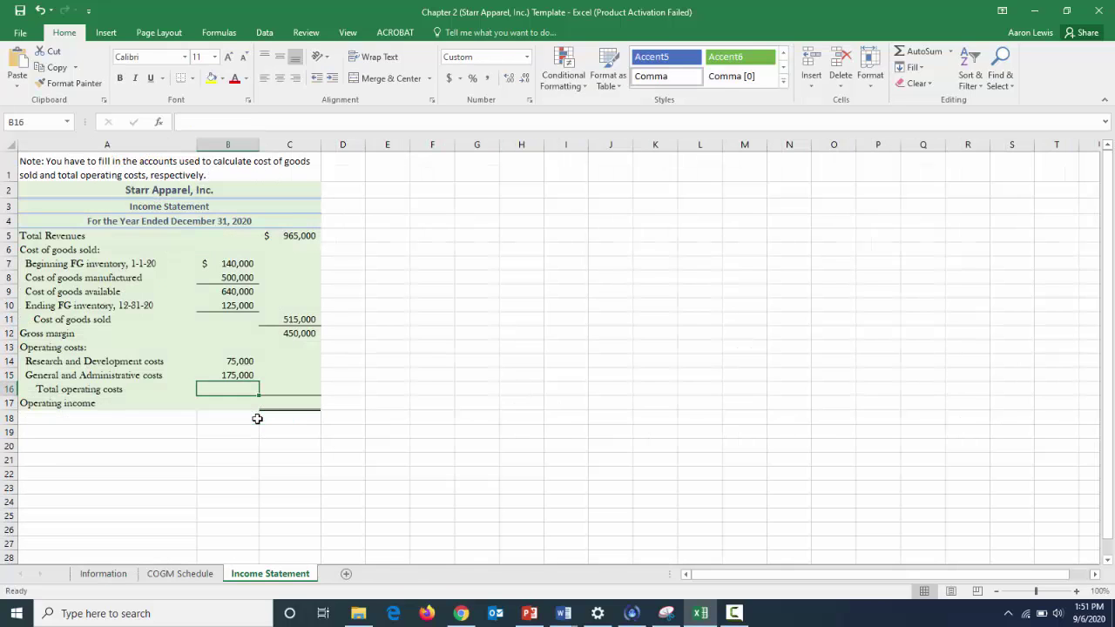
Calculate the total operating costs in C16 as B14+B15.
left_click(287, 389)
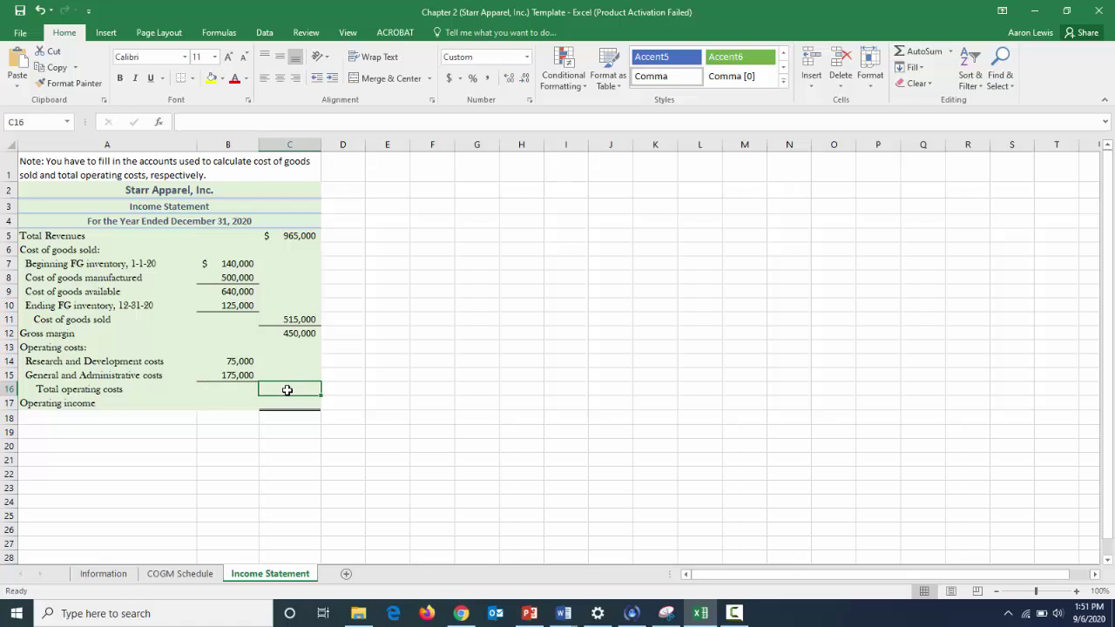
type("=")
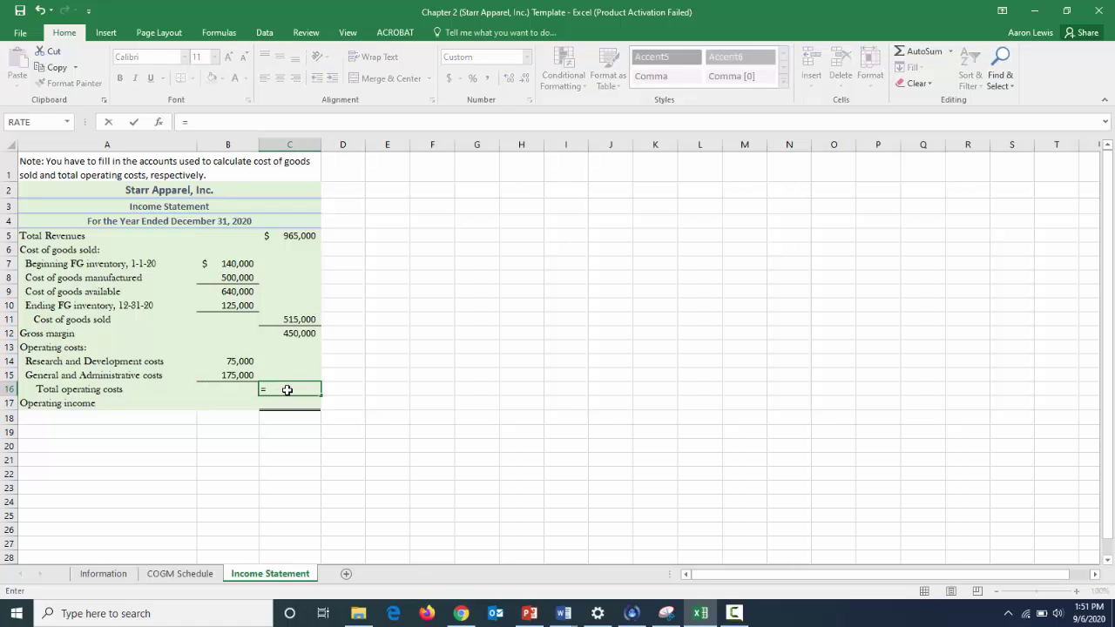
left_click(244, 359)
type("+")
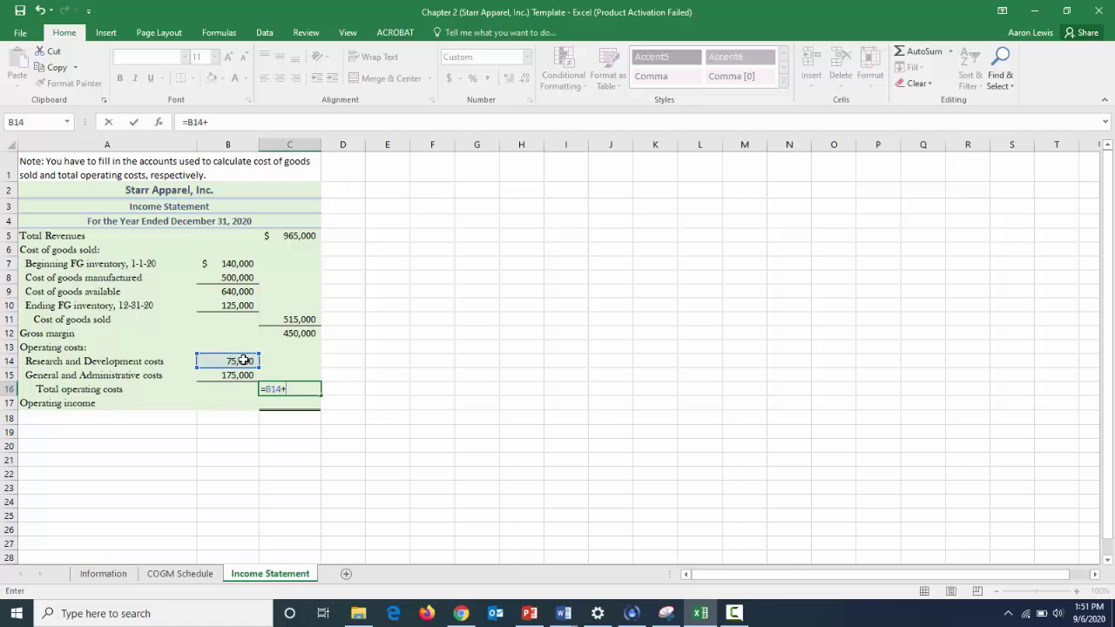
left_click(239, 375)
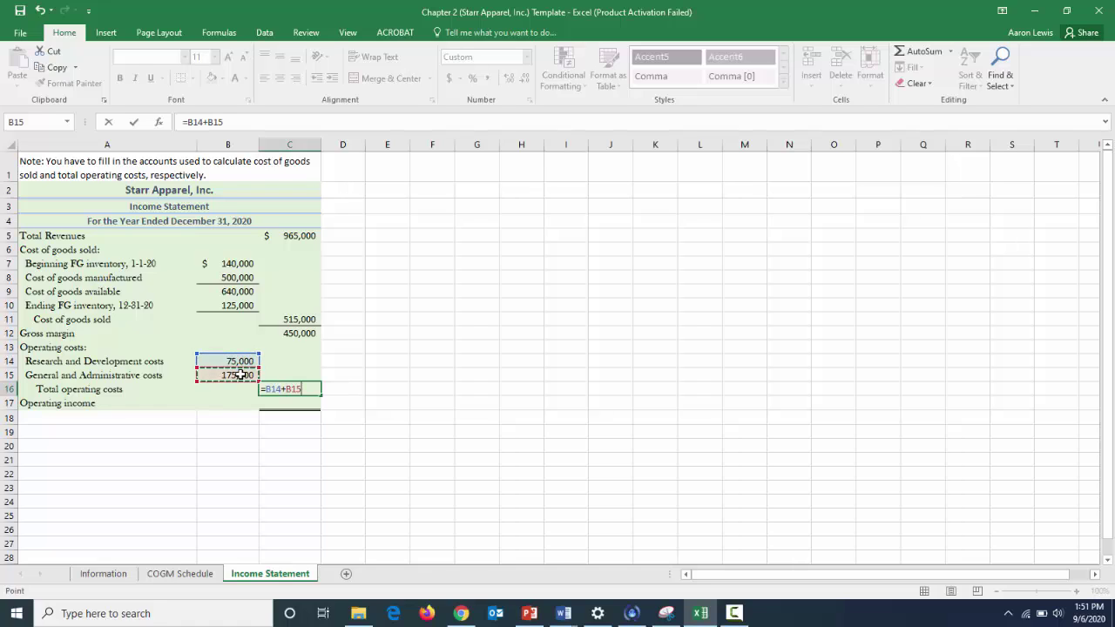
key("Return")
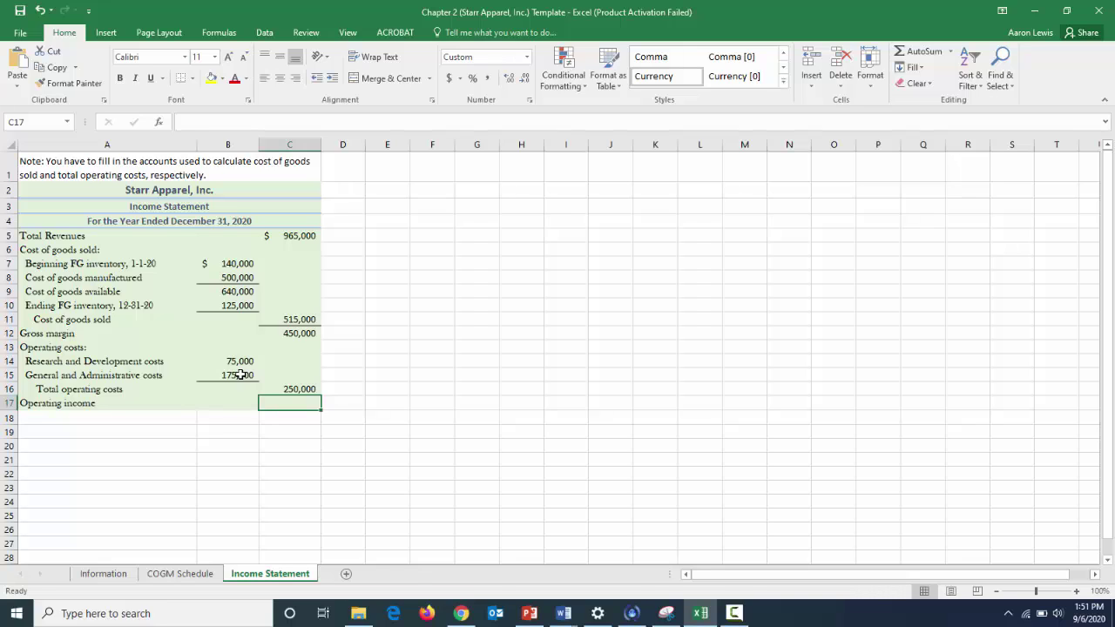
Calculate the operating income in C17 as gross margin minus total operating costs, C12-C16.
type("=")
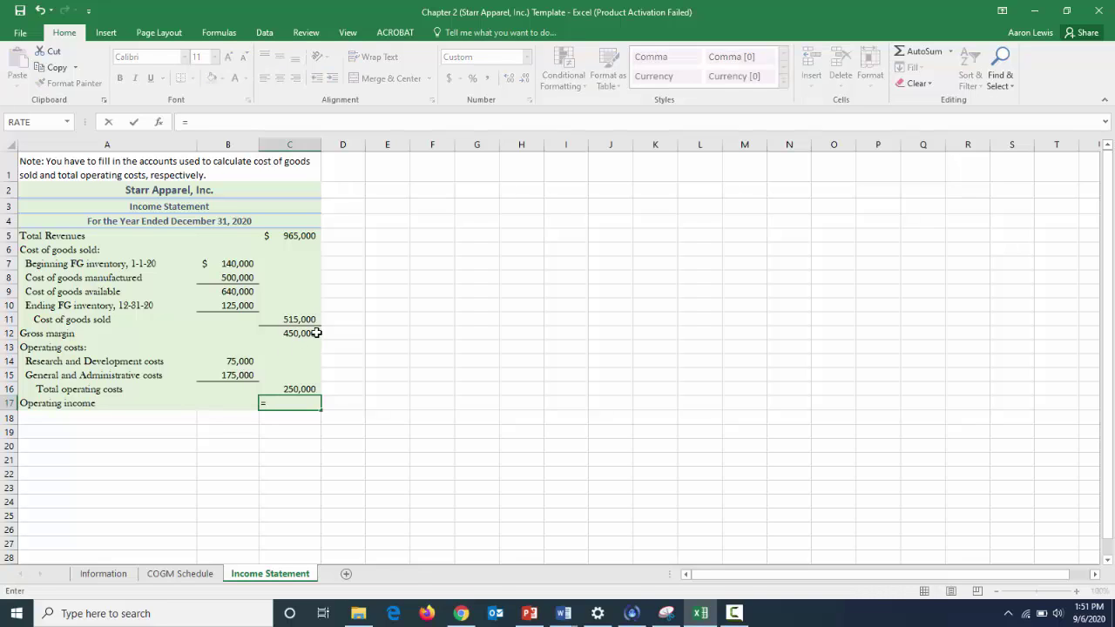
left_click(309, 335)
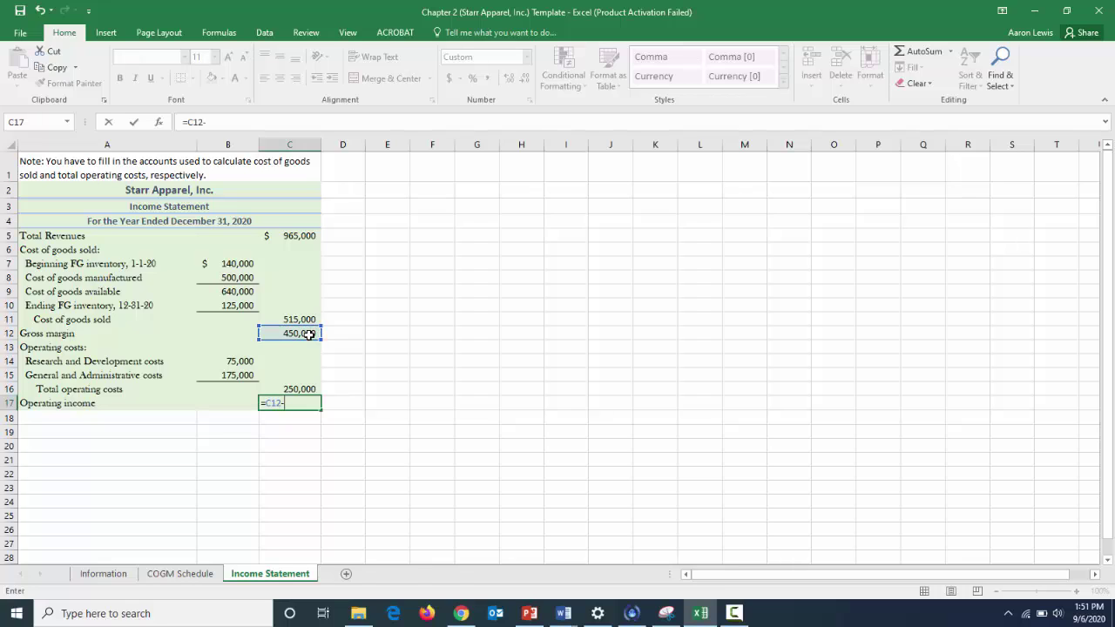
type("-")
left_click(302, 390)
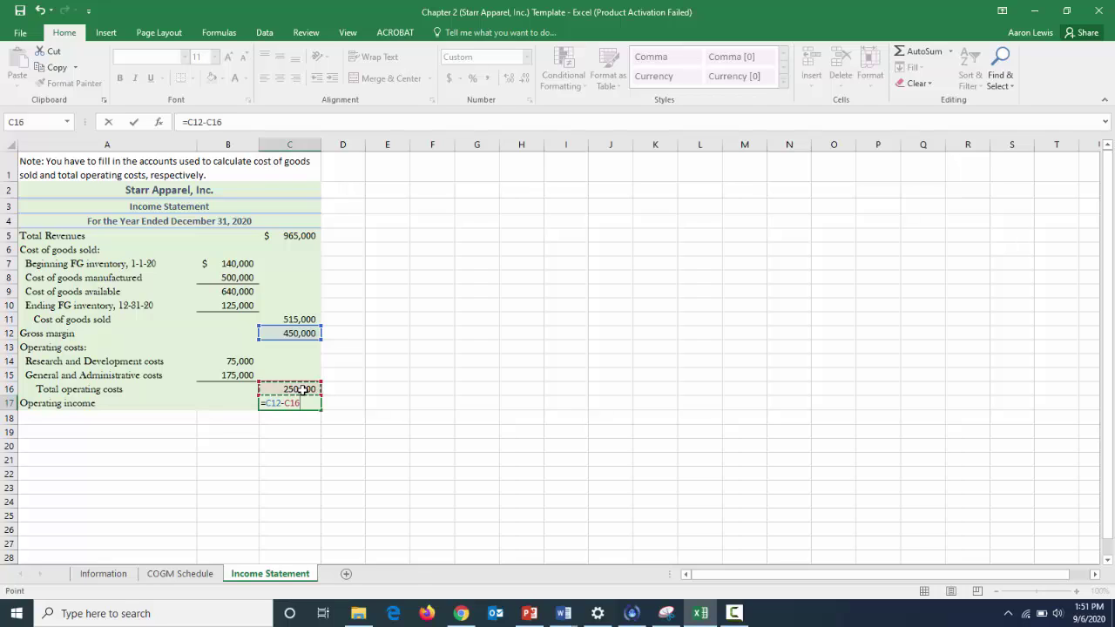
key("Return")
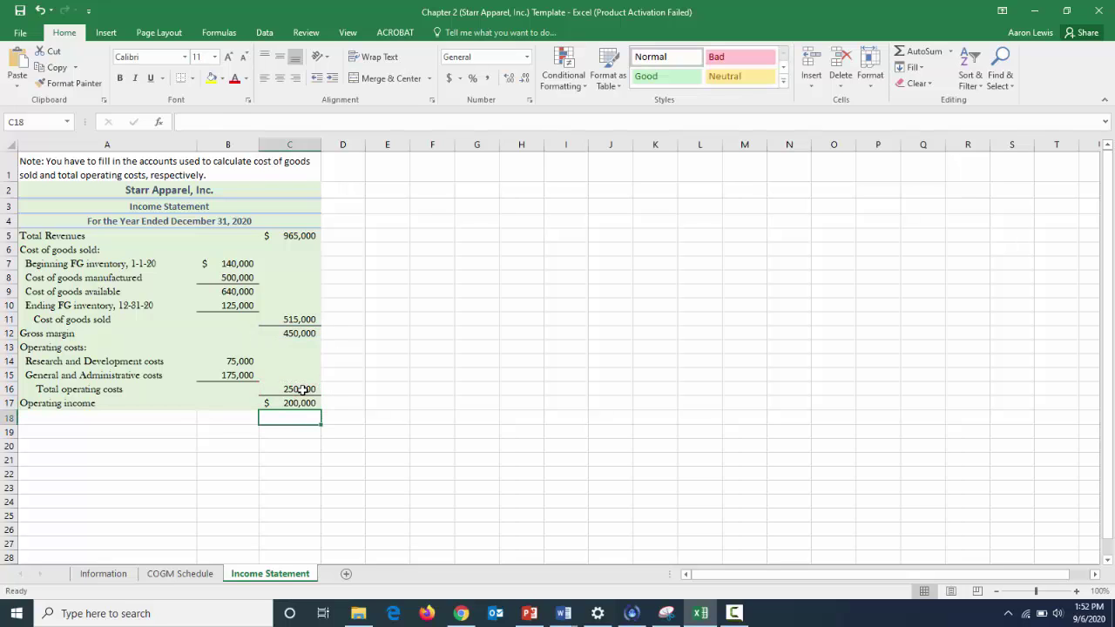